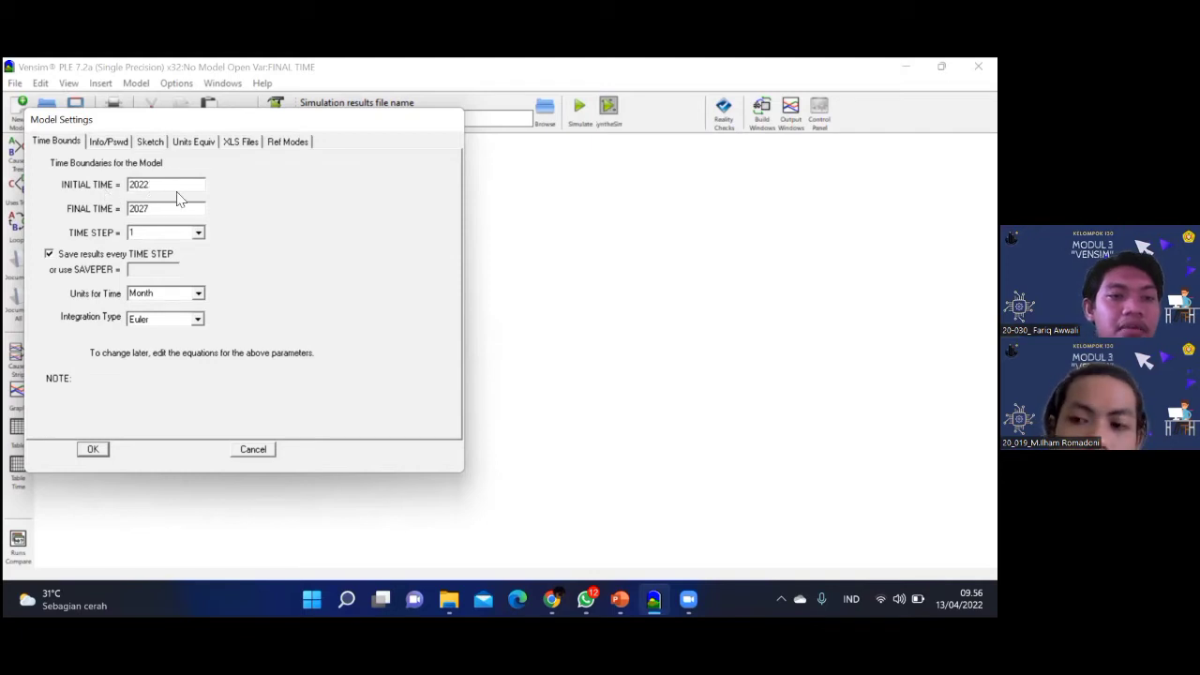
Set the model's units for time to Year and accept the model settings
left_click(161, 295)
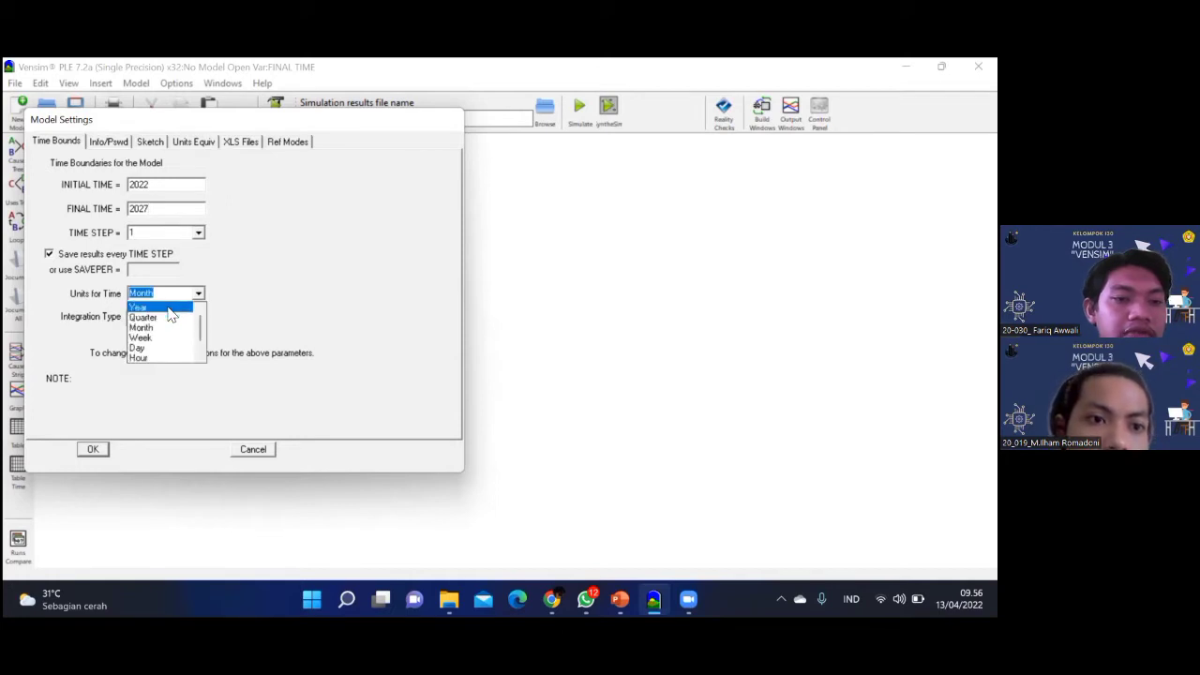
left_click(166, 307)
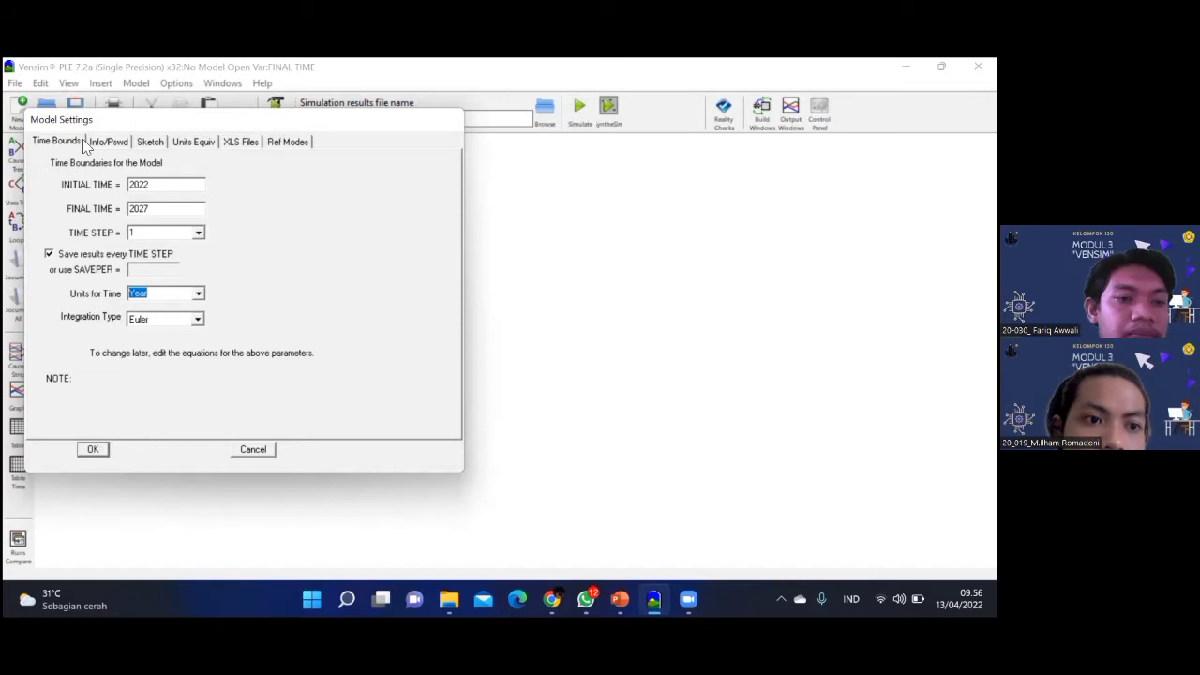
key("Return")
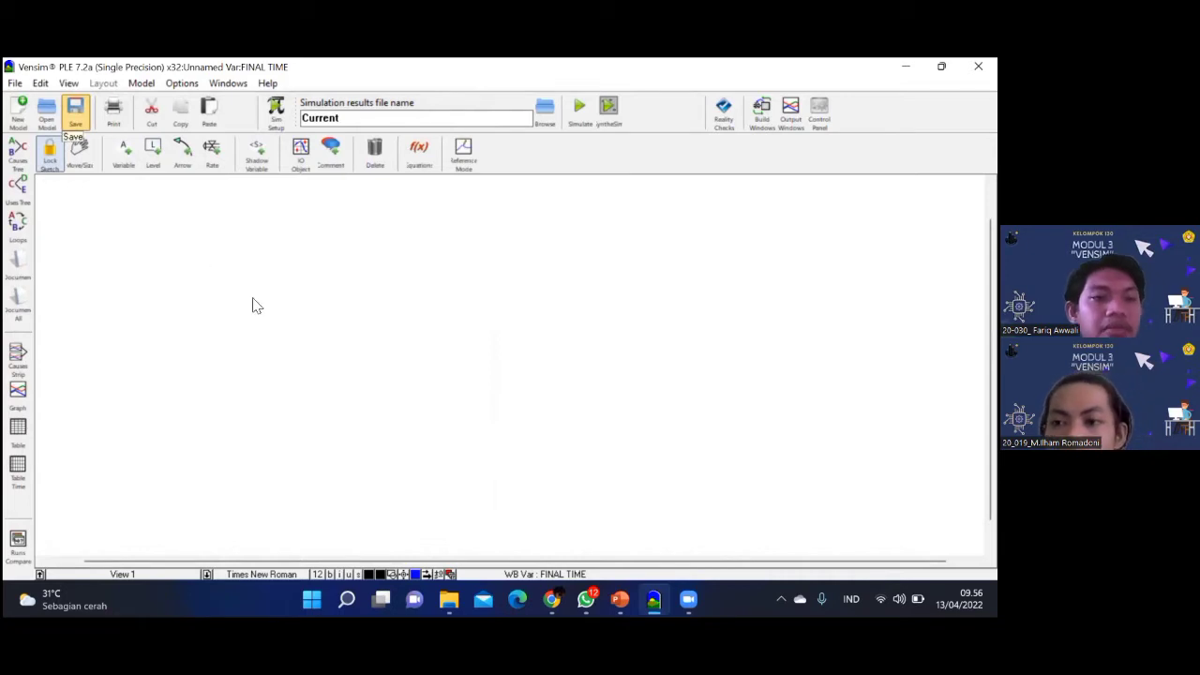
Add a variable named "Luas Lahan" near the upper-left corner of the empty sketch
left_click(126, 157)
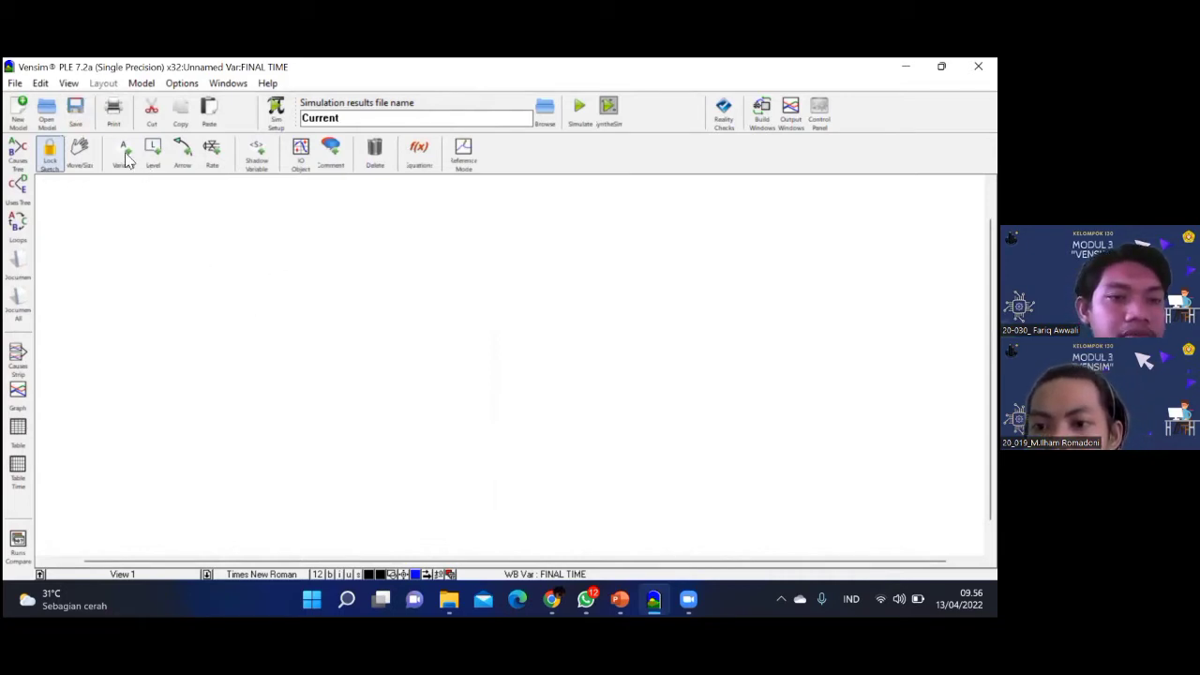
left_click(119, 231)
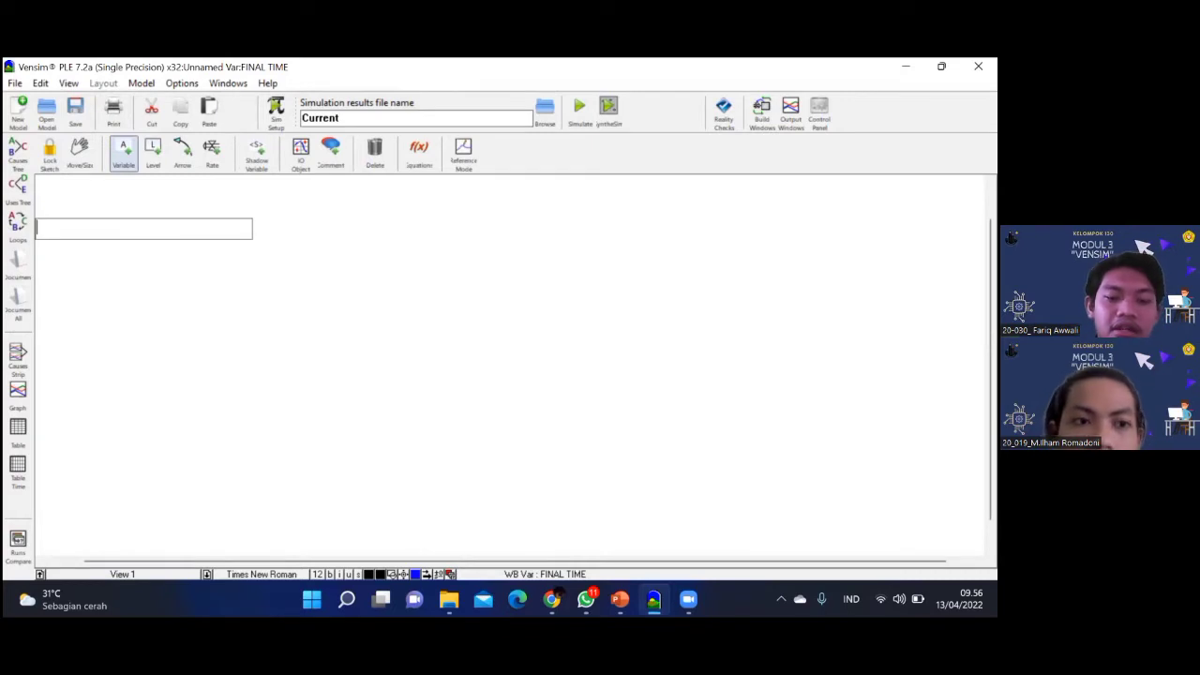
type("Lua")
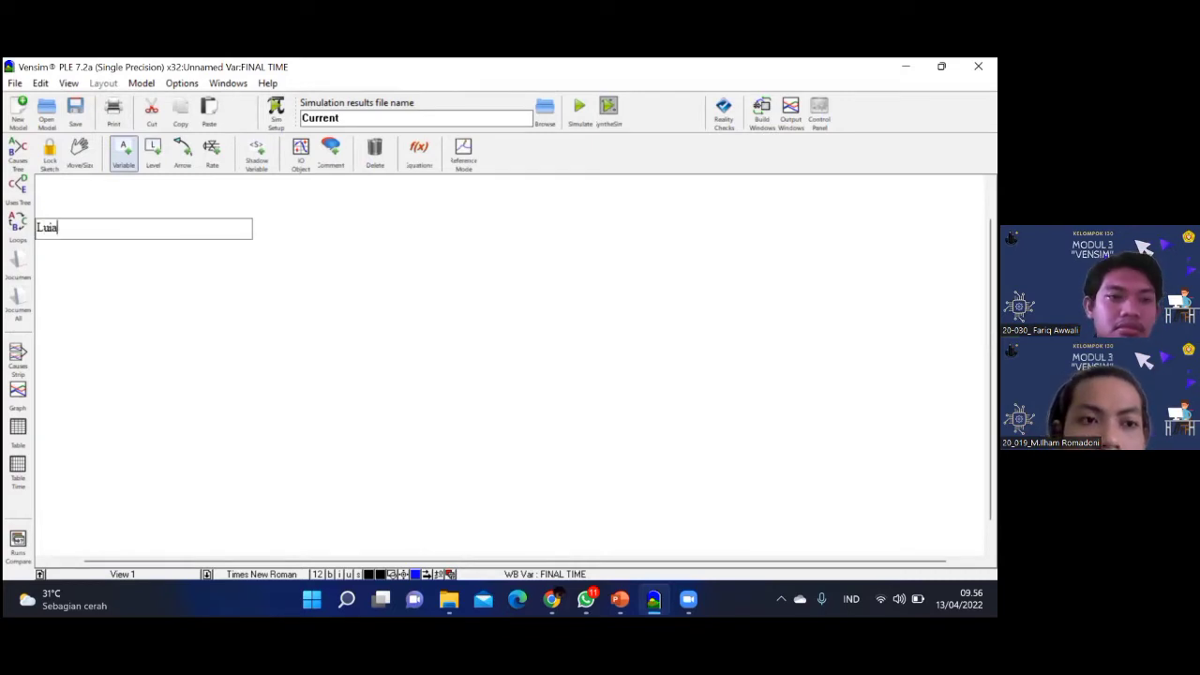
key("BackSpace")
type("a")
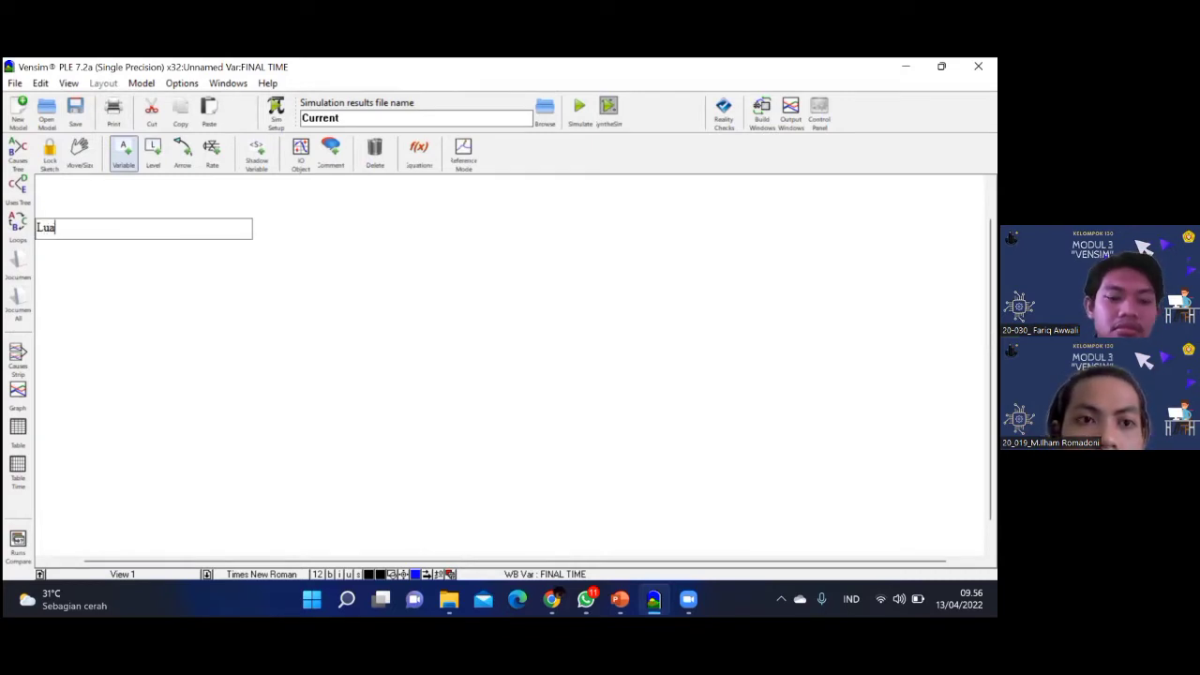
type("s lahan")
key("BackSpace")
key("BackSpace")
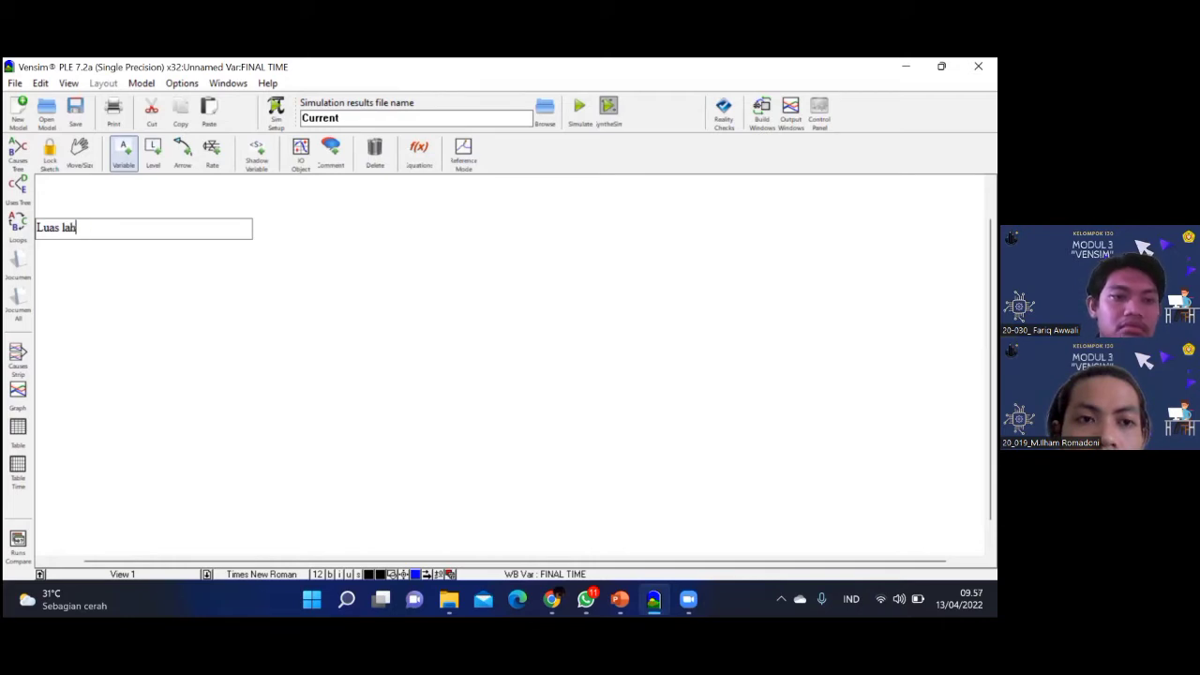
key("BackSpace")
key("BackSpace")
key("BackSpace")
type("Lahan")
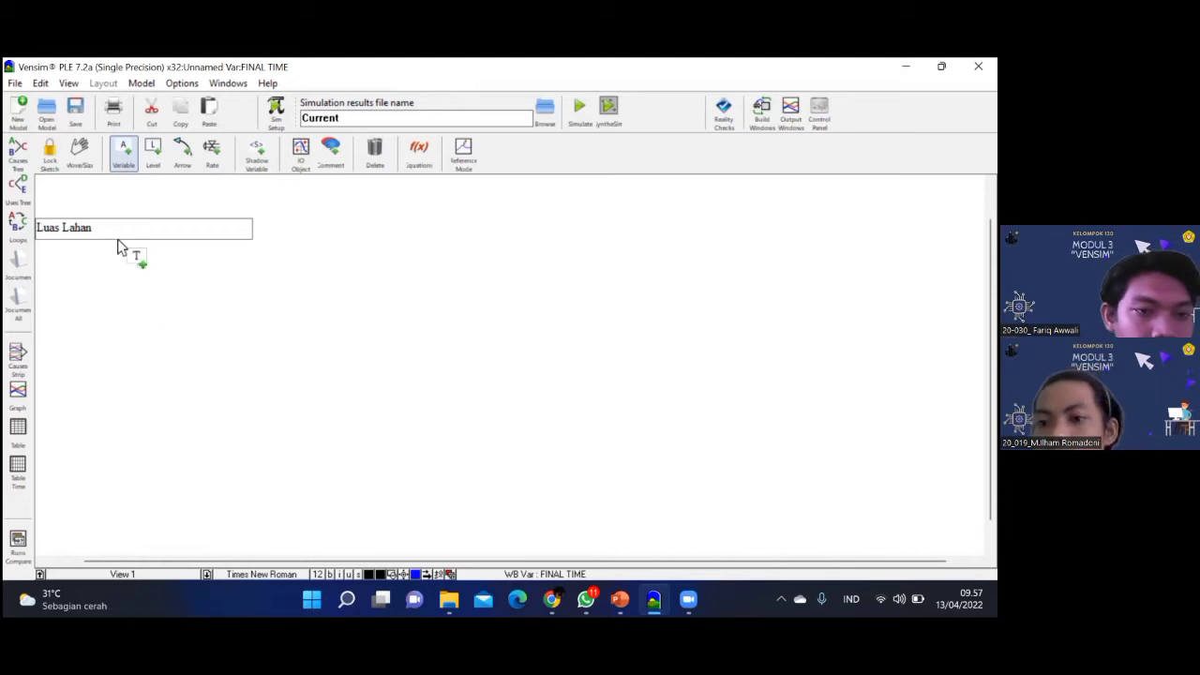
Add a variable named "Kesuburan Tanah" below Luas Lahan
left_click(145, 296)
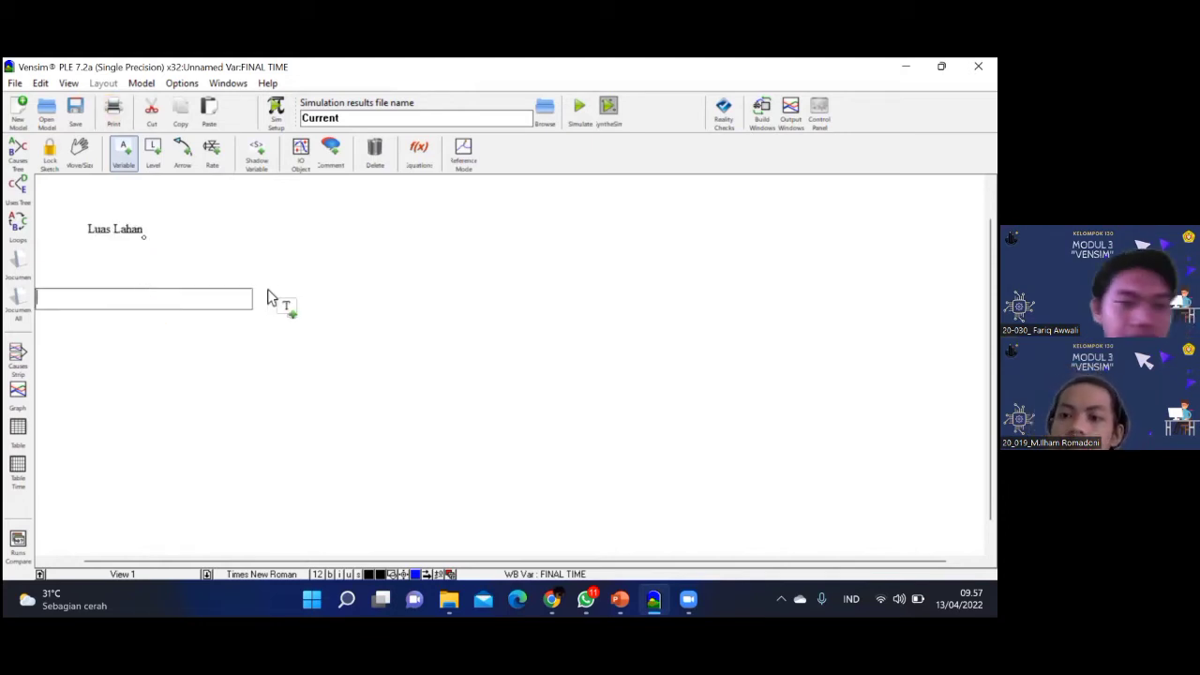
type("Ke")
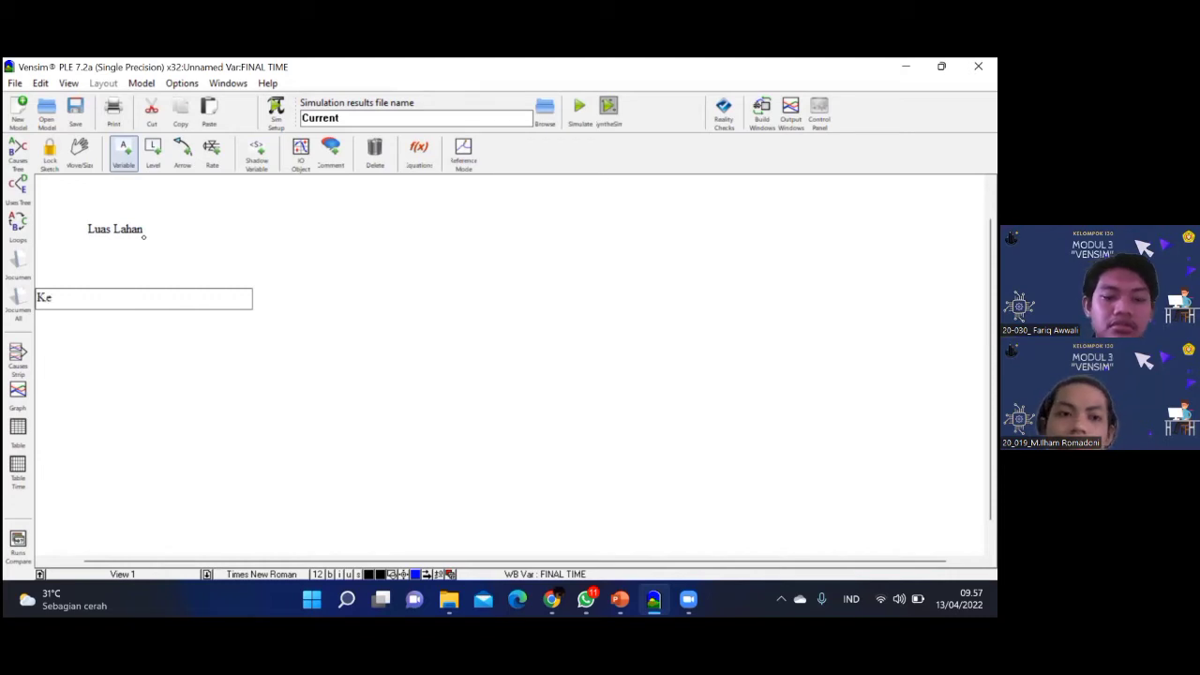
type("suburan ")
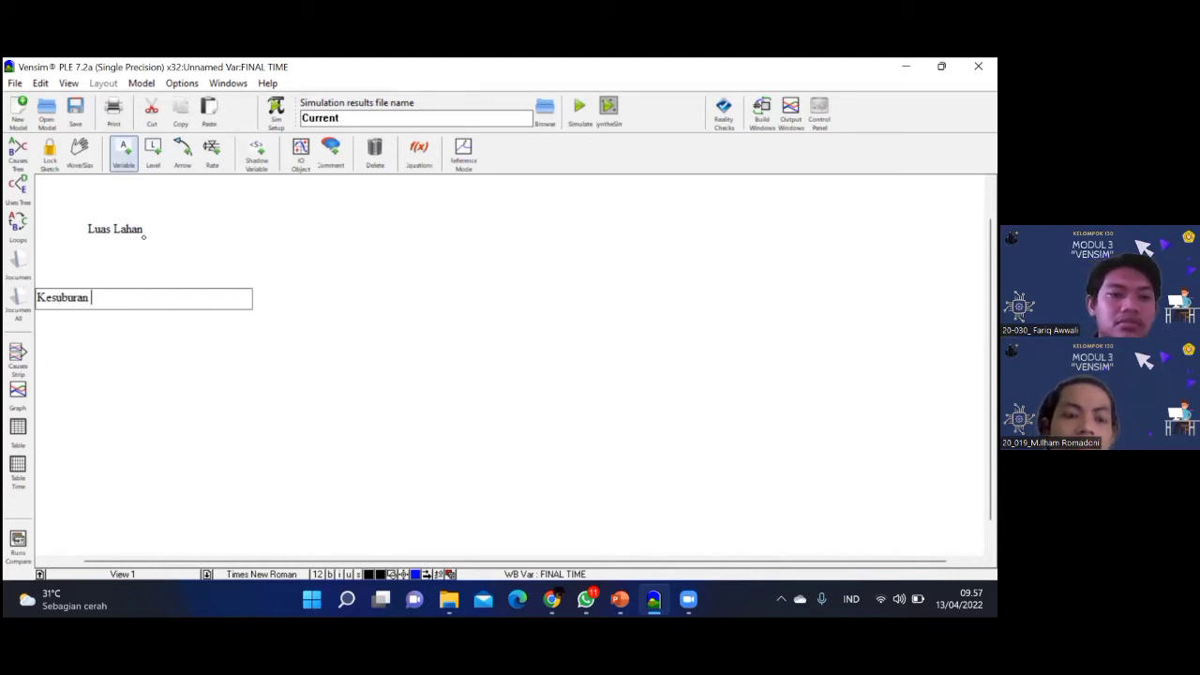
type("Tanah")
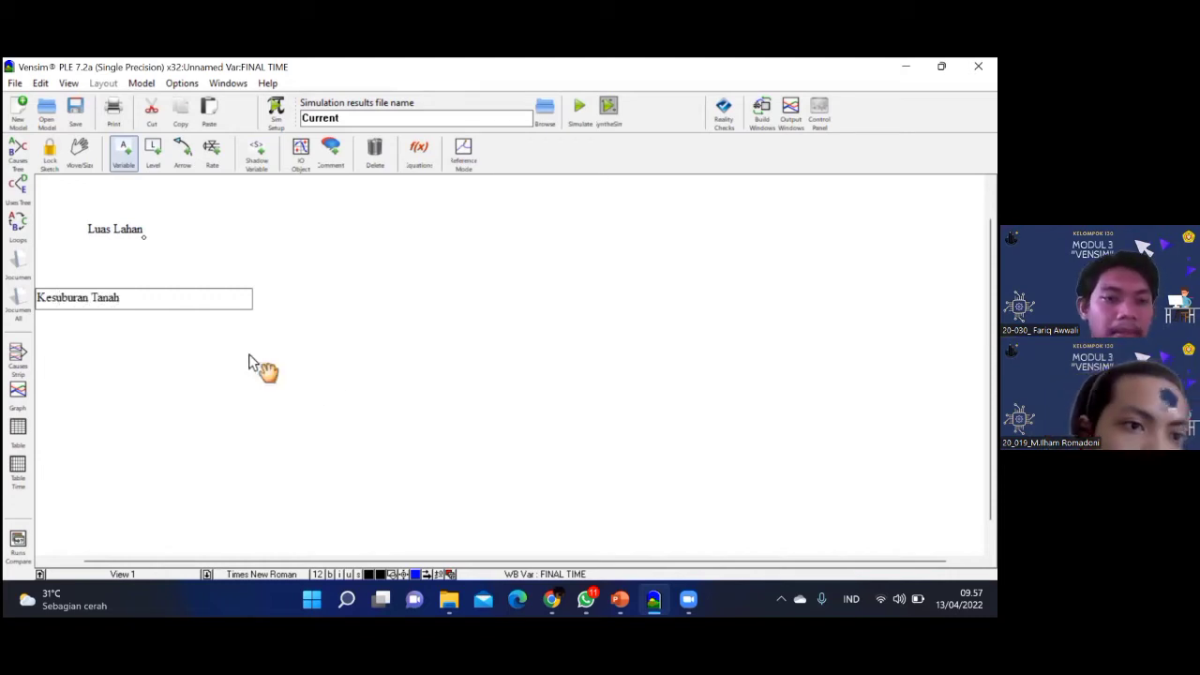
Add a variable named "pemberian Pupuk dan Obat" below and to the right of Kesuburan Tanah
left_click(249, 375)
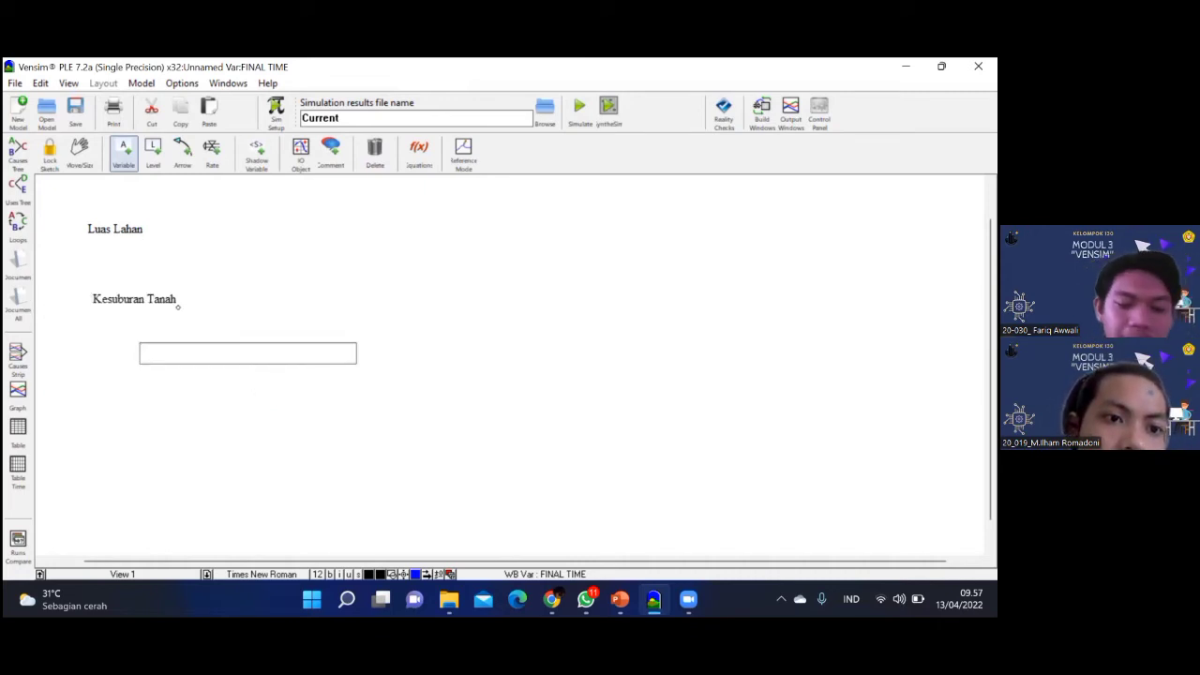
type("pemberia")
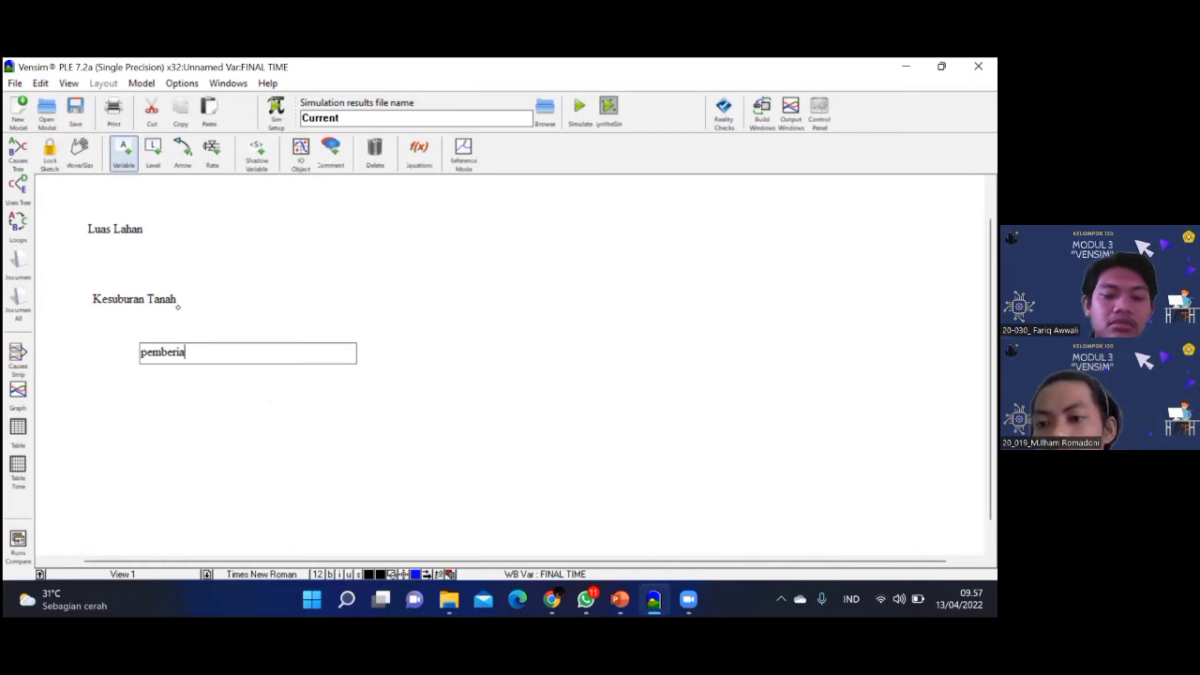
type("n Pupuk")
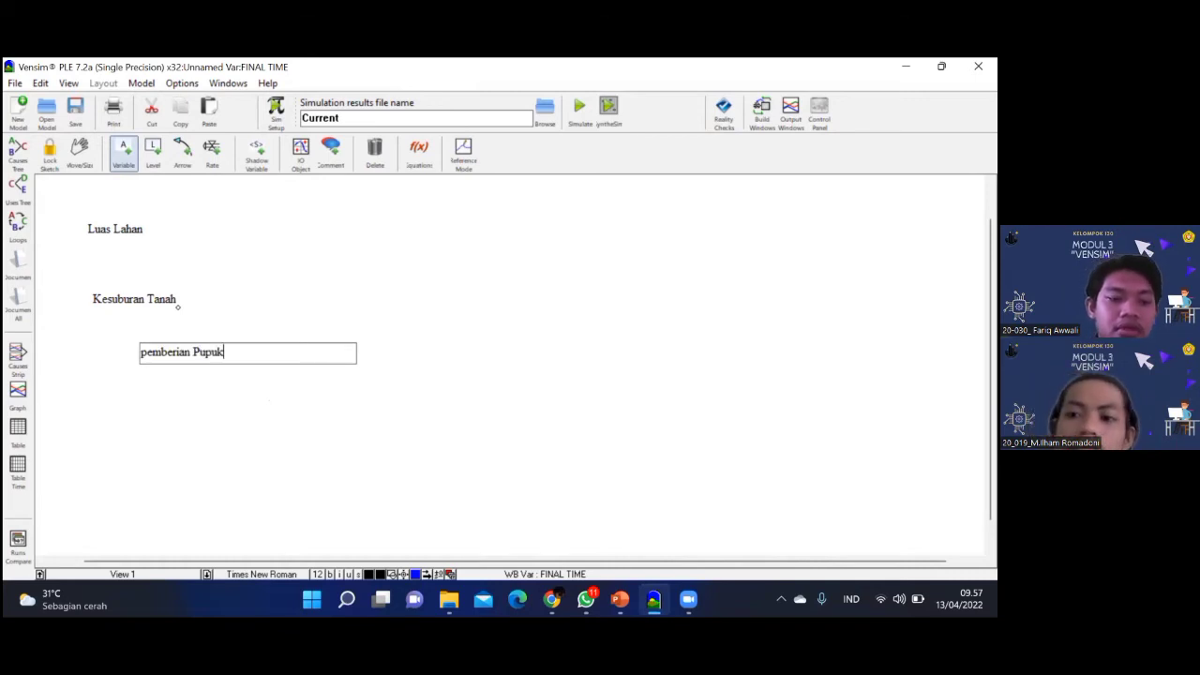
type(" d")
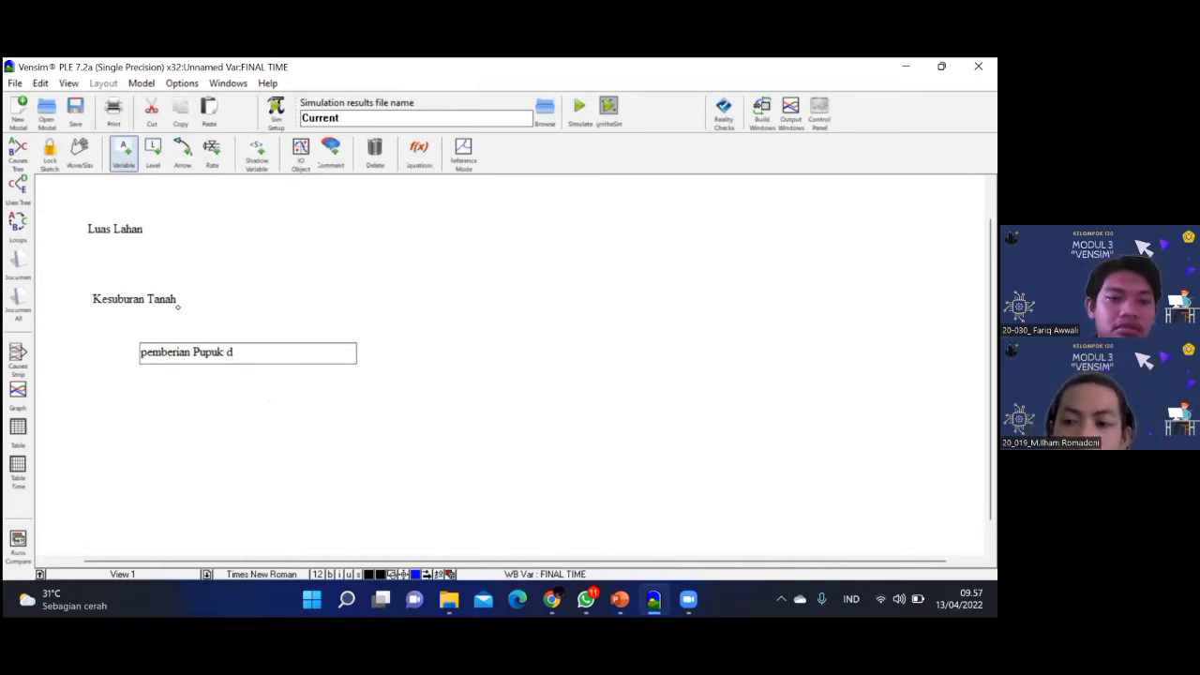
type("an ")
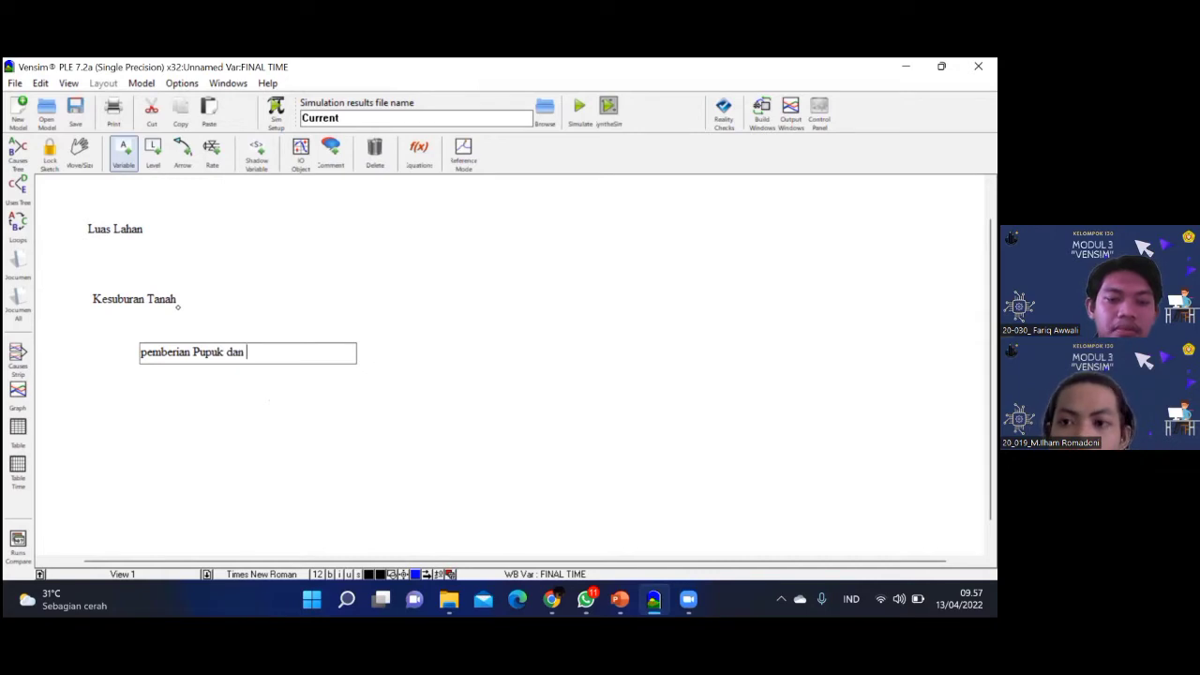
type("Obat")
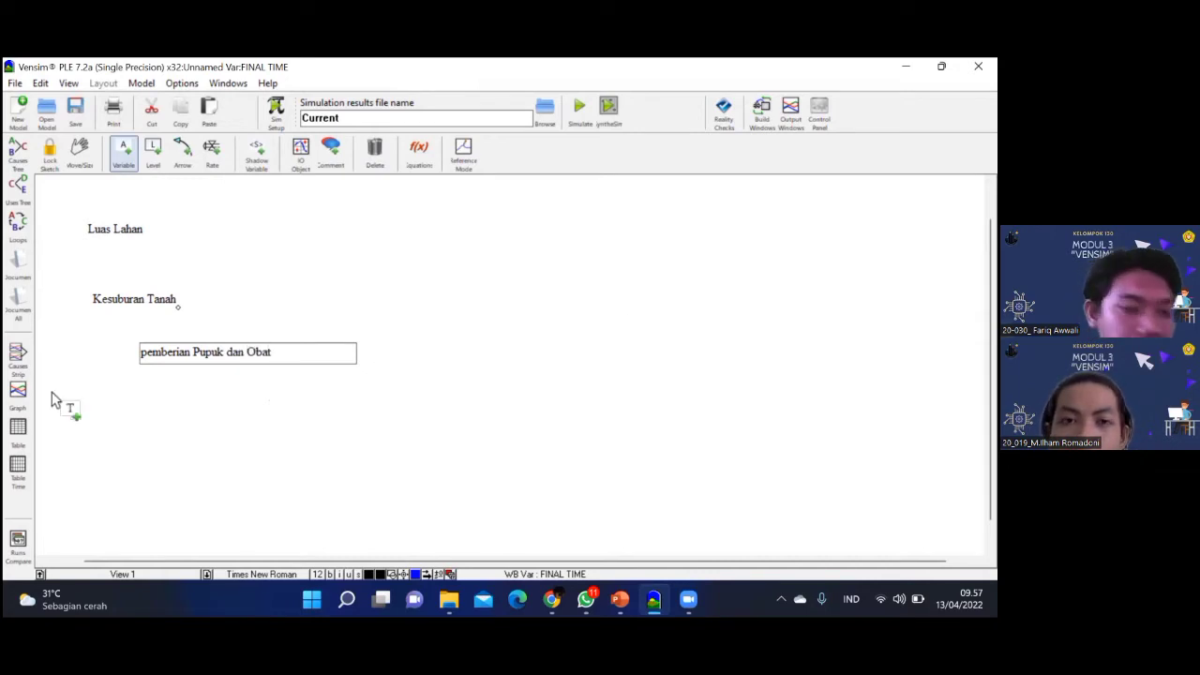
key("Return")
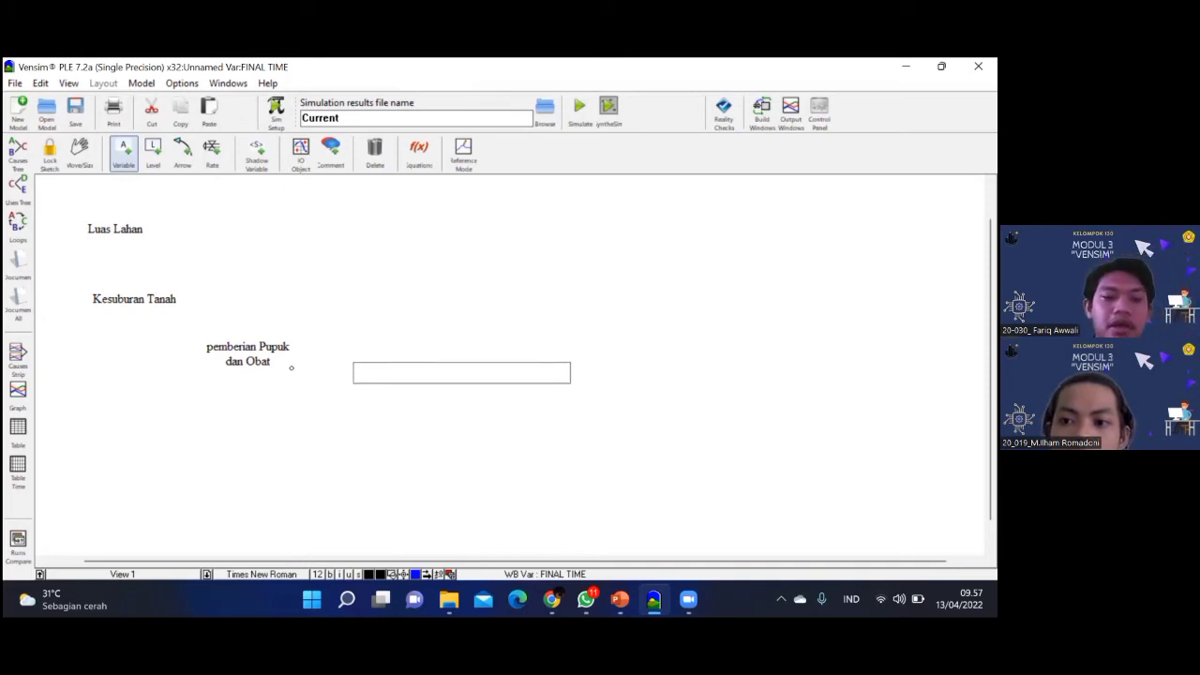
Add a variable named "Hasil Panen" to the right of pemberian Pupuk dan Obat
type("Hasil pa")
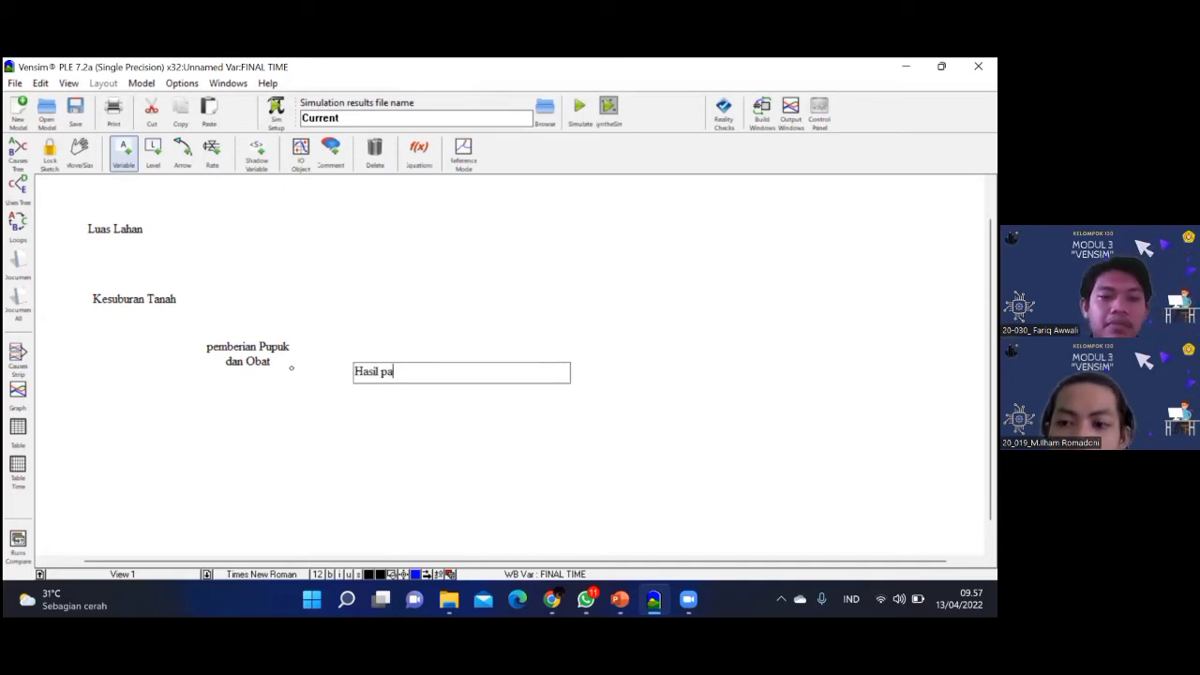
key("BackSpace")
key("BackSpace")
type("Pa")
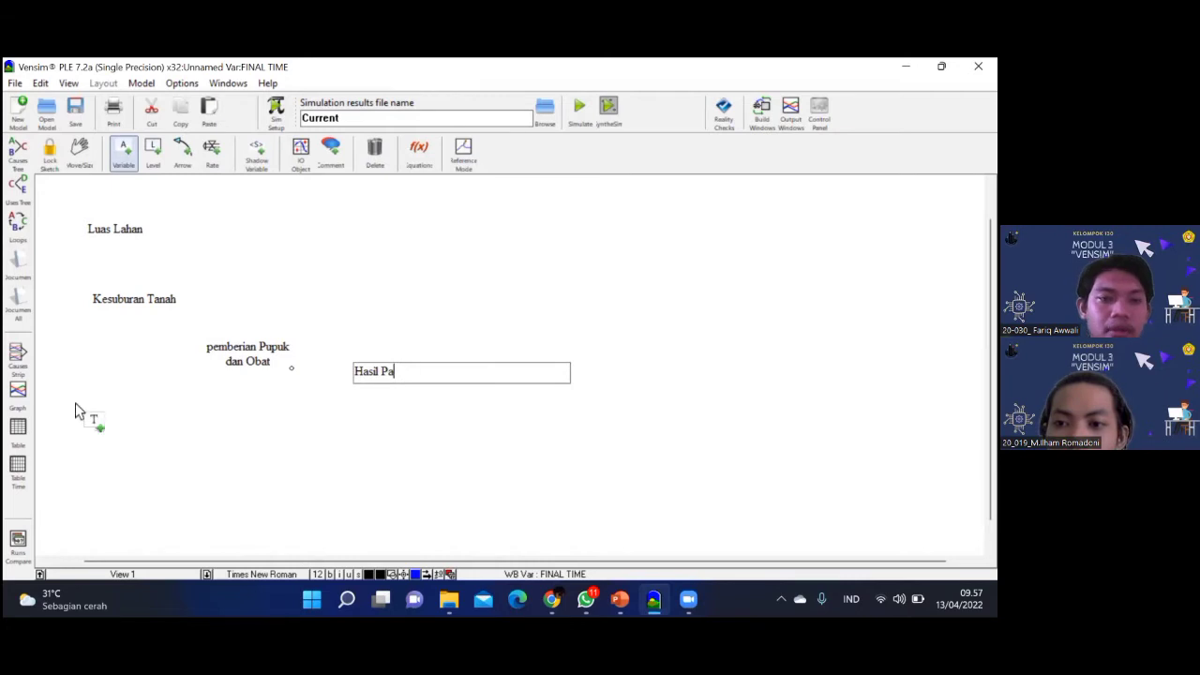
type("nen")
left_click(271, 409)
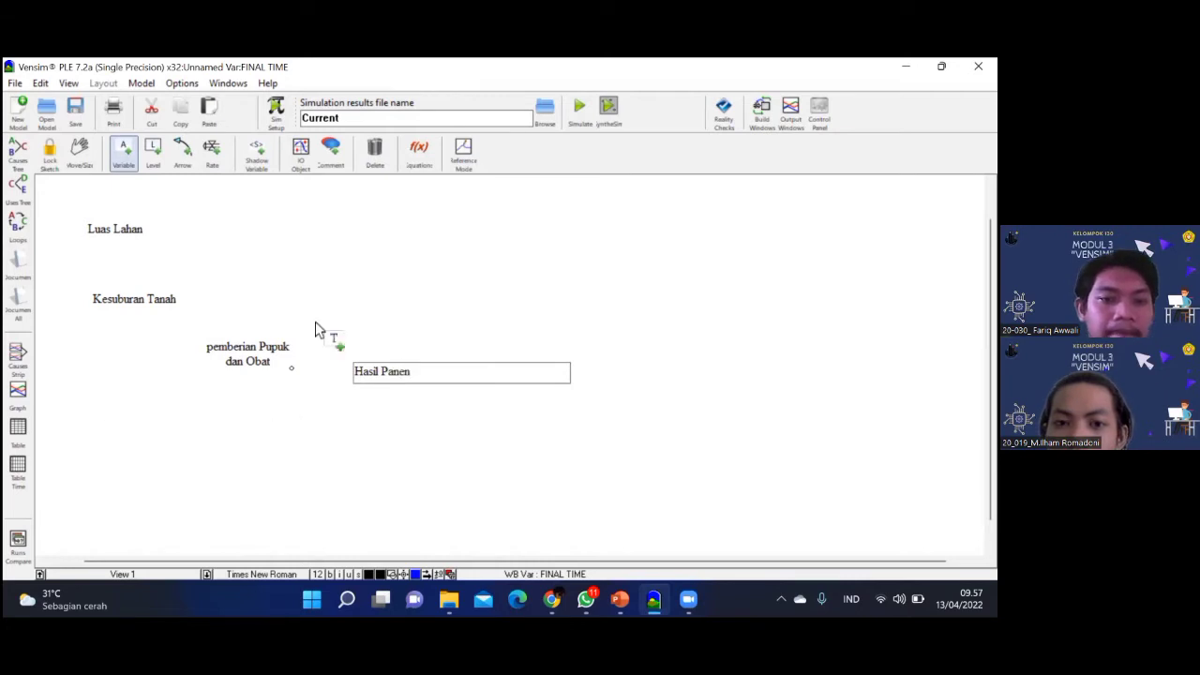
Move Hasil Panen up to the right of Luas Lahan and Kesuburan Tanah, and slightly shift the other three variables
left_click(79, 152)
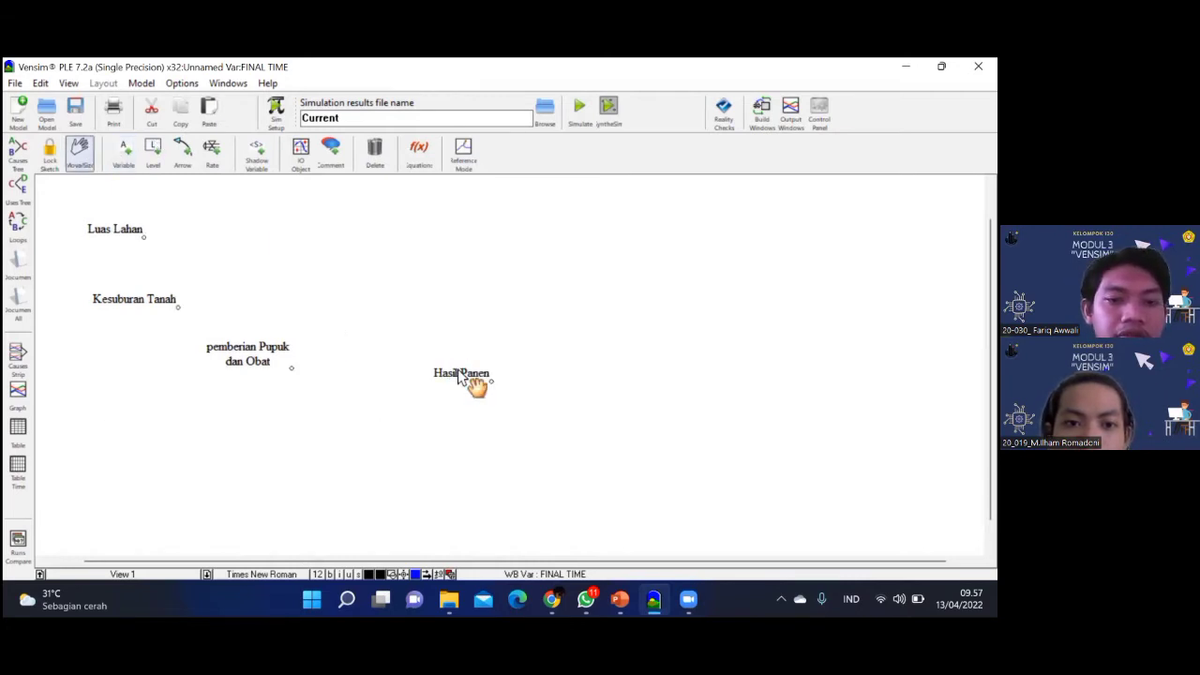
left_click(459, 375)
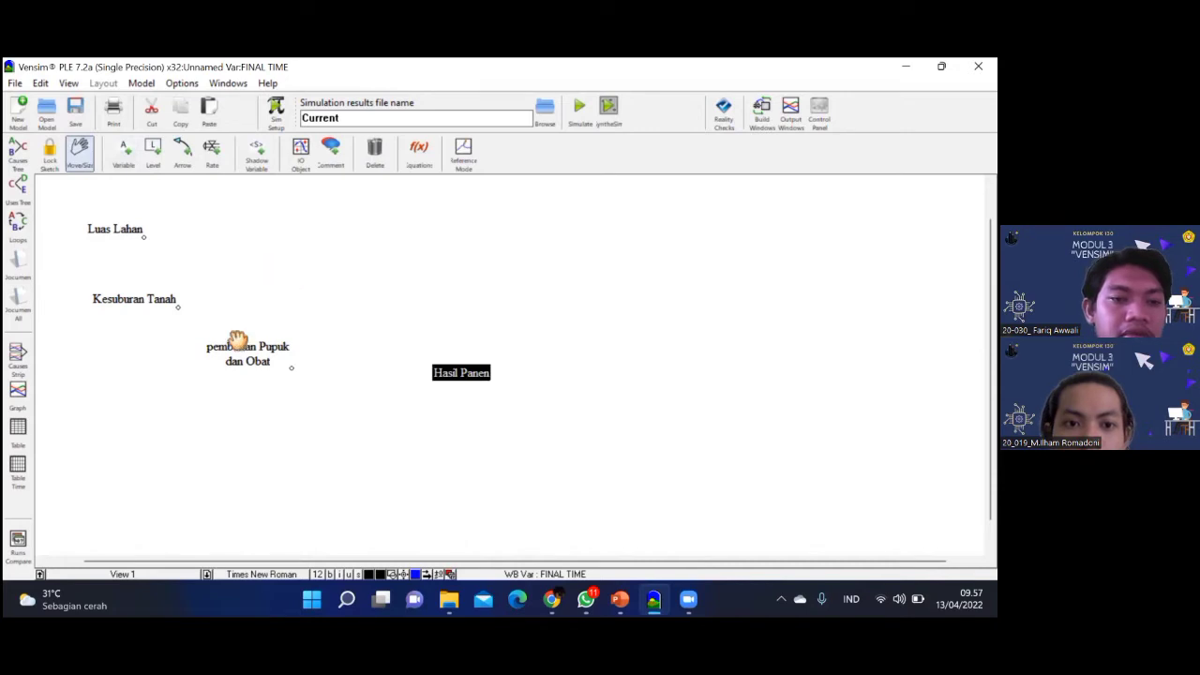
left_click(247, 370)
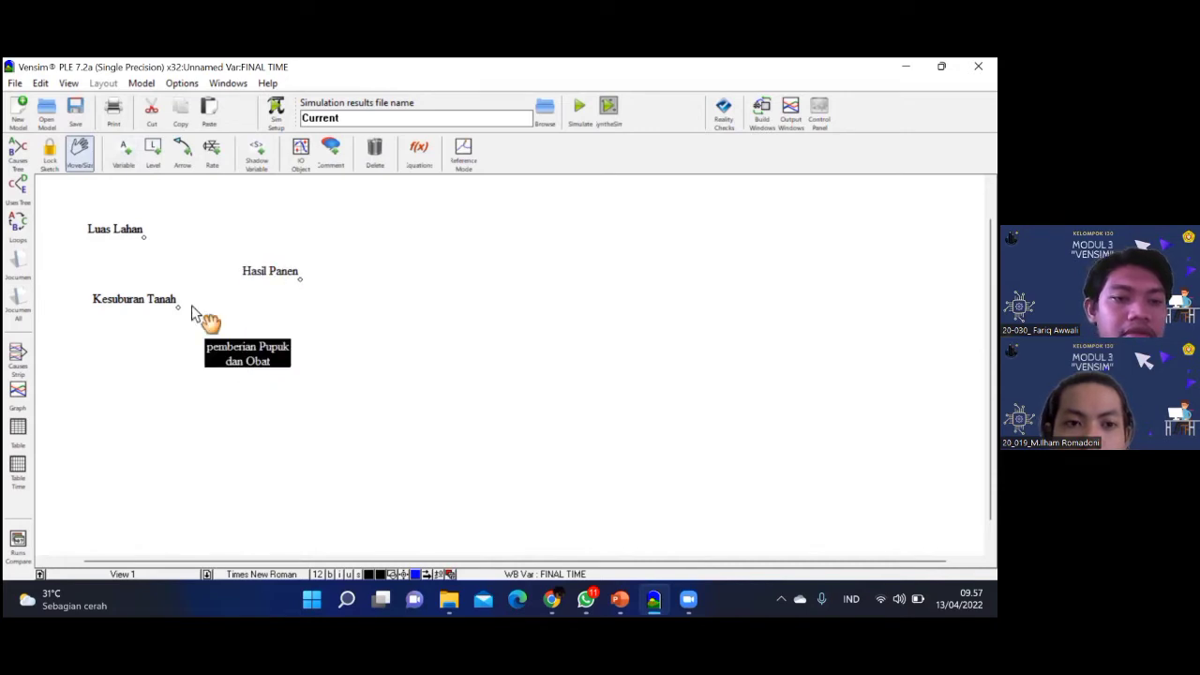
left_click_drag(135, 299, 139, 302)
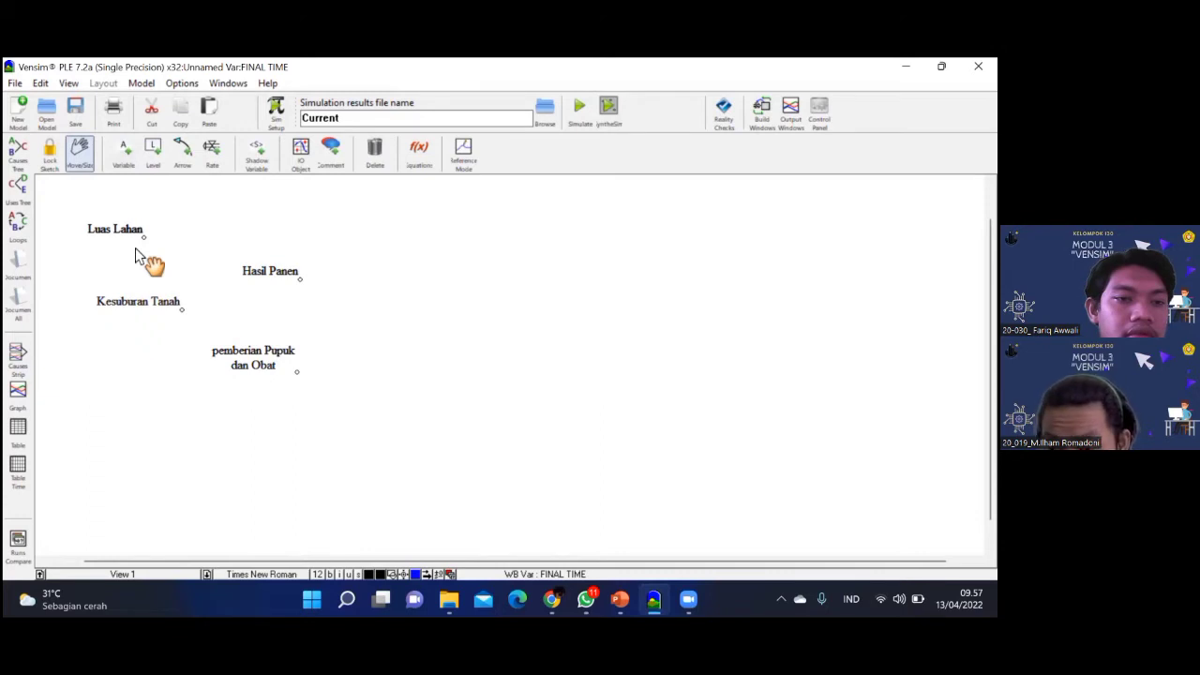
left_click_drag(135, 248, 142, 250)
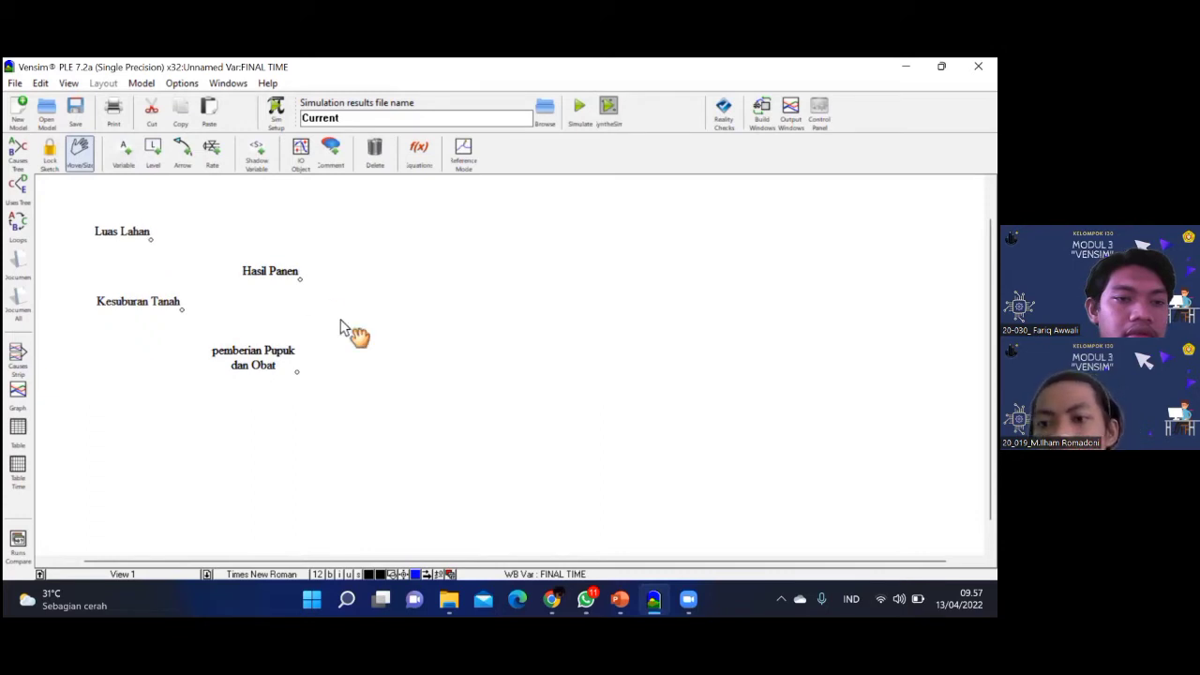
Draw straight arrows from Luas Lahan and Kesuburan Tanah to Hasil Panen, and a curved arrow there from pemberian Pupuk dan Obat
left_click(153, 150)
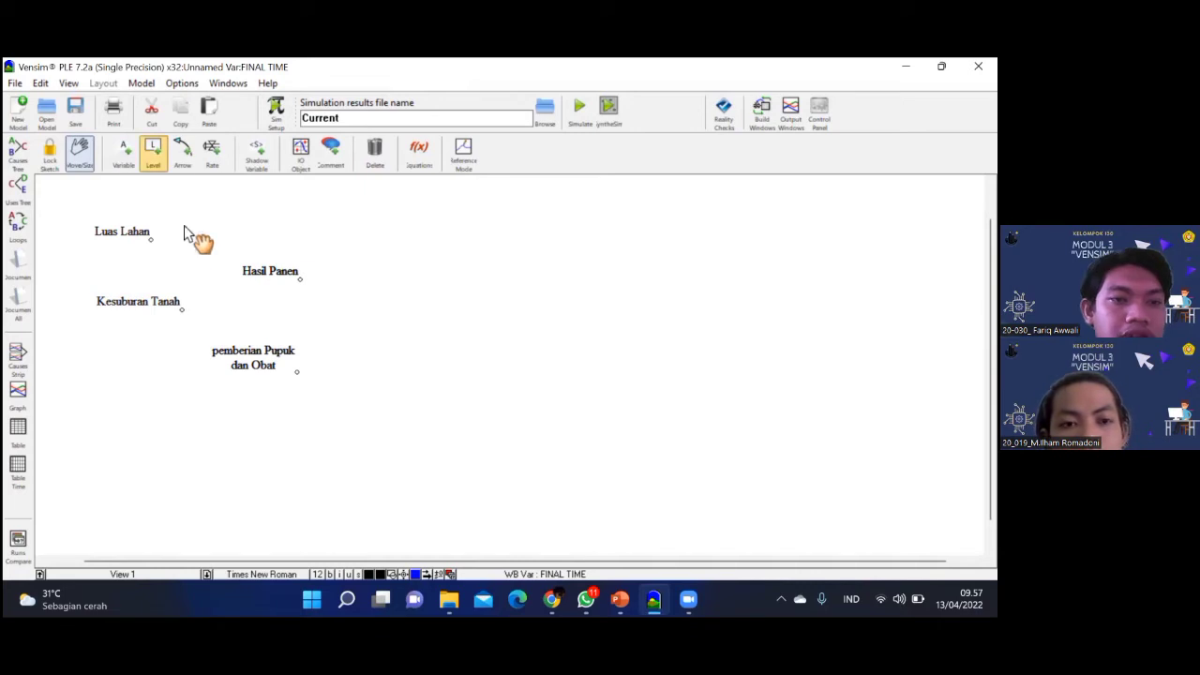
left_click(183, 151)
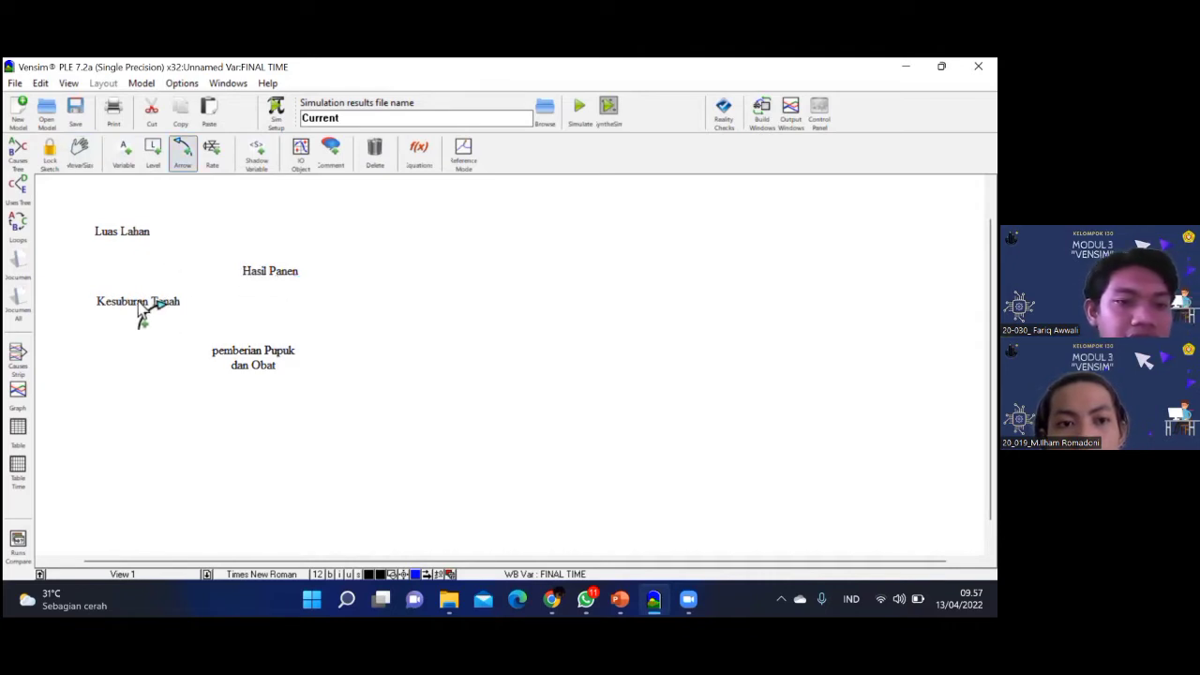
left_click(122, 231)
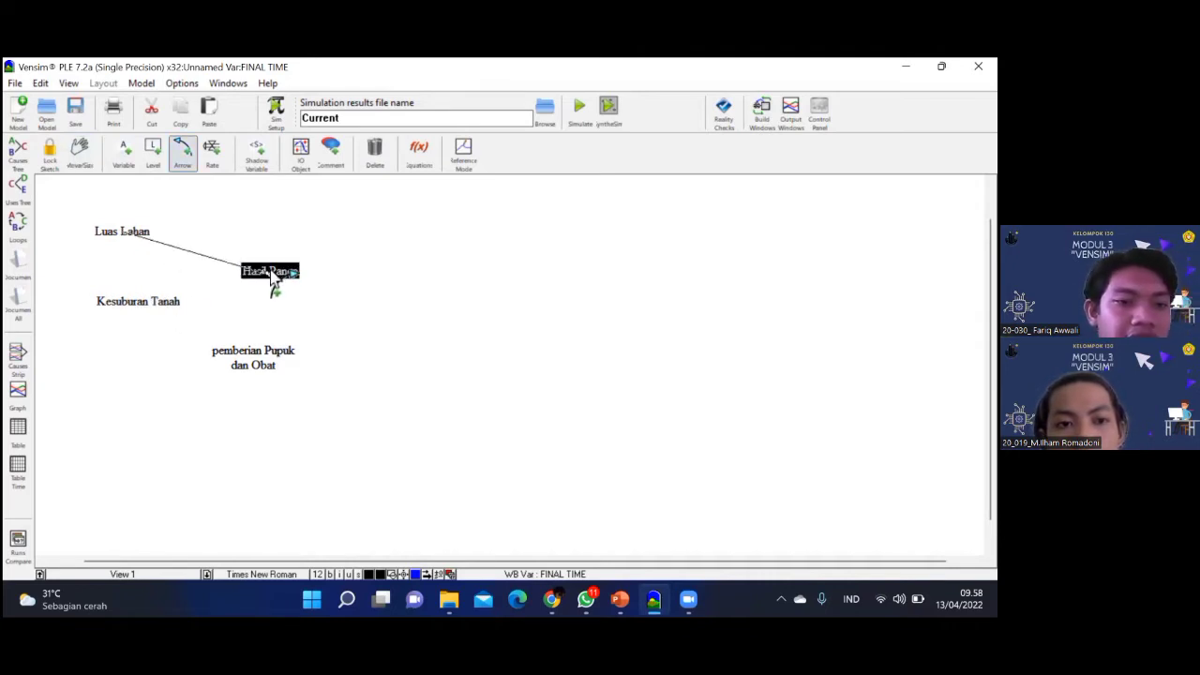
left_click(270, 275)
left_click(138, 301)
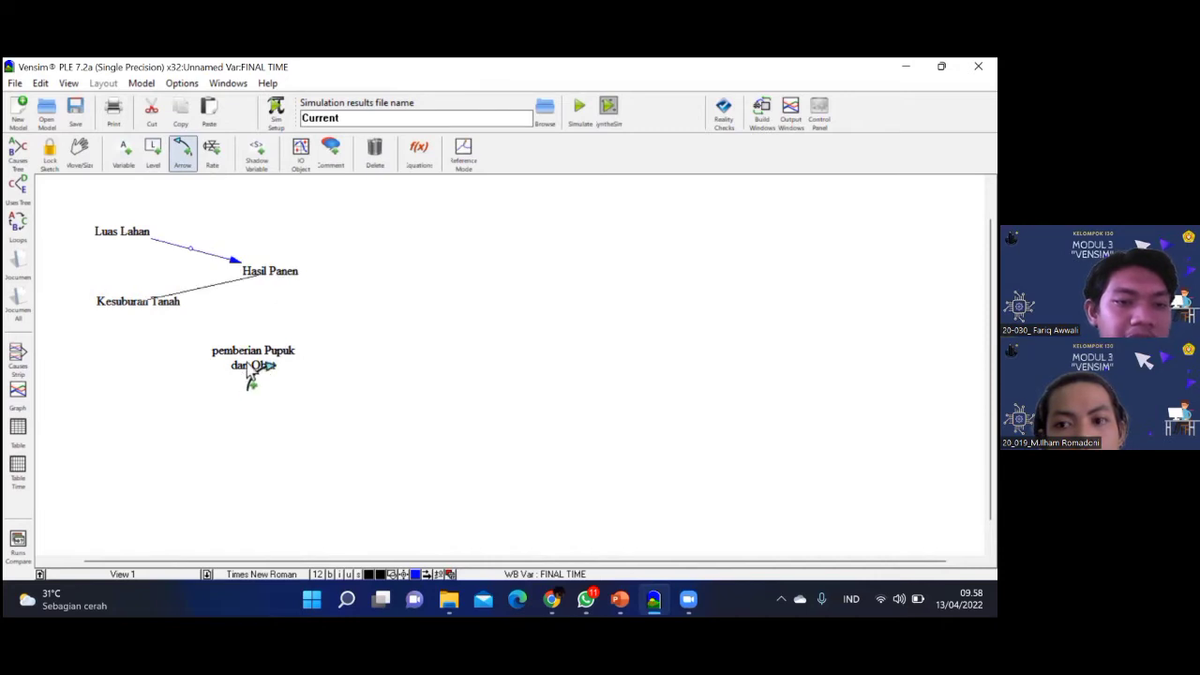
left_click(270, 271)
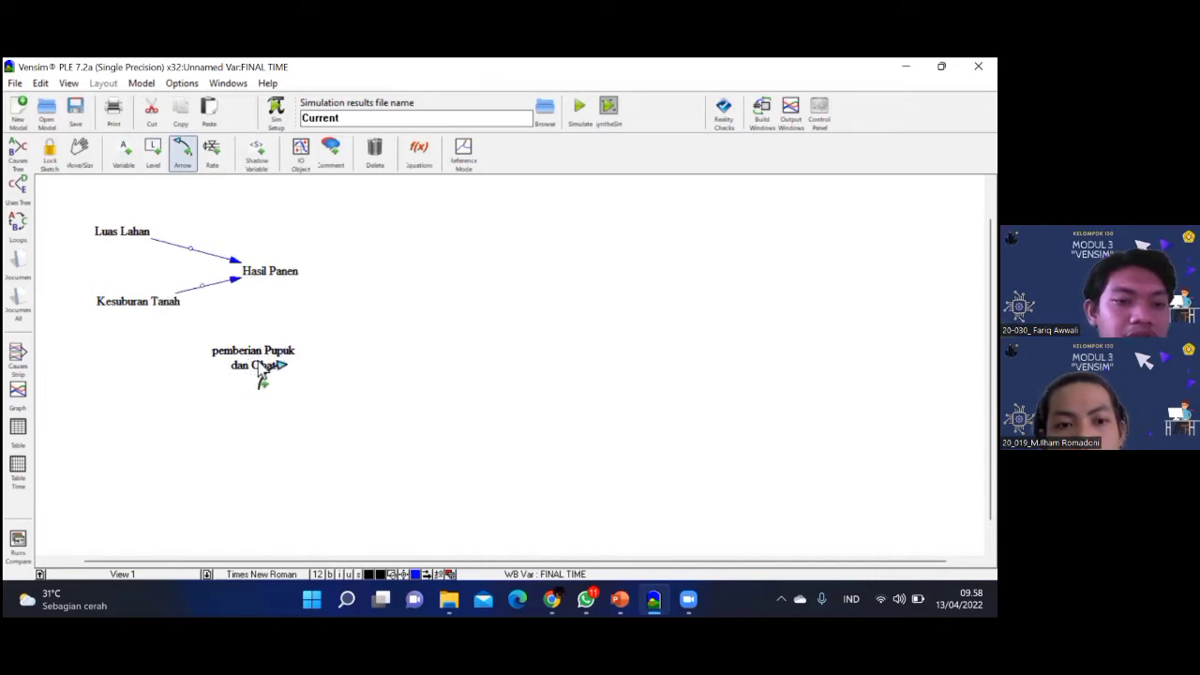
left_click(264, 263)
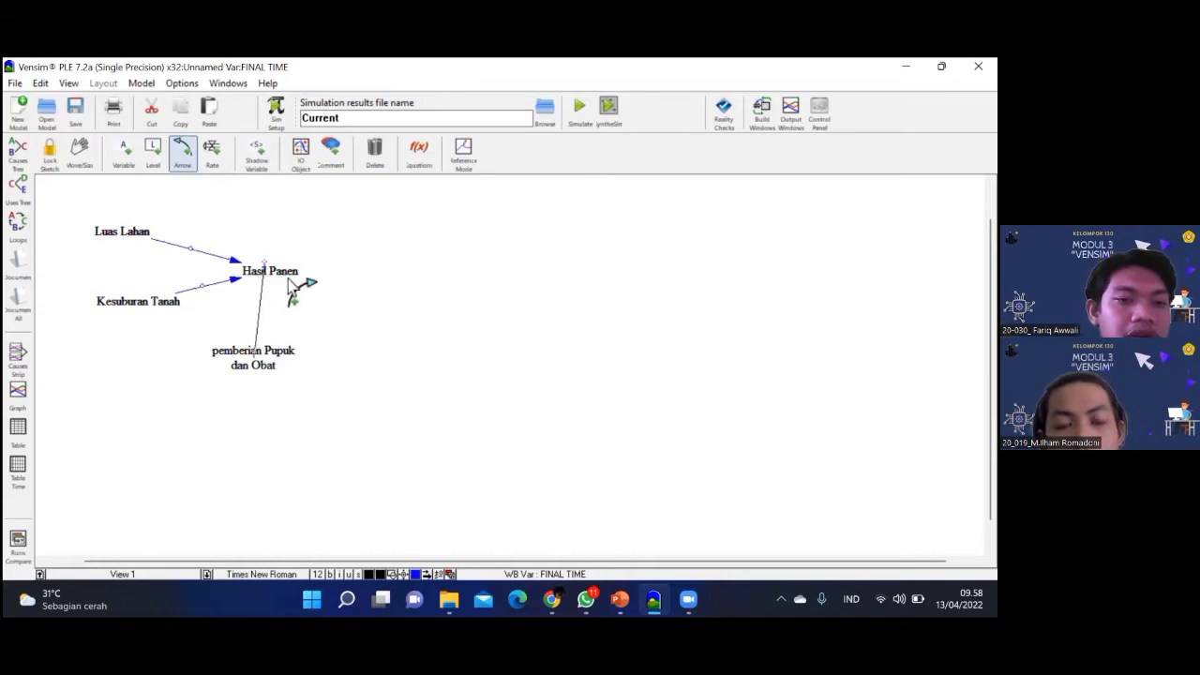
left_click(150, 278)
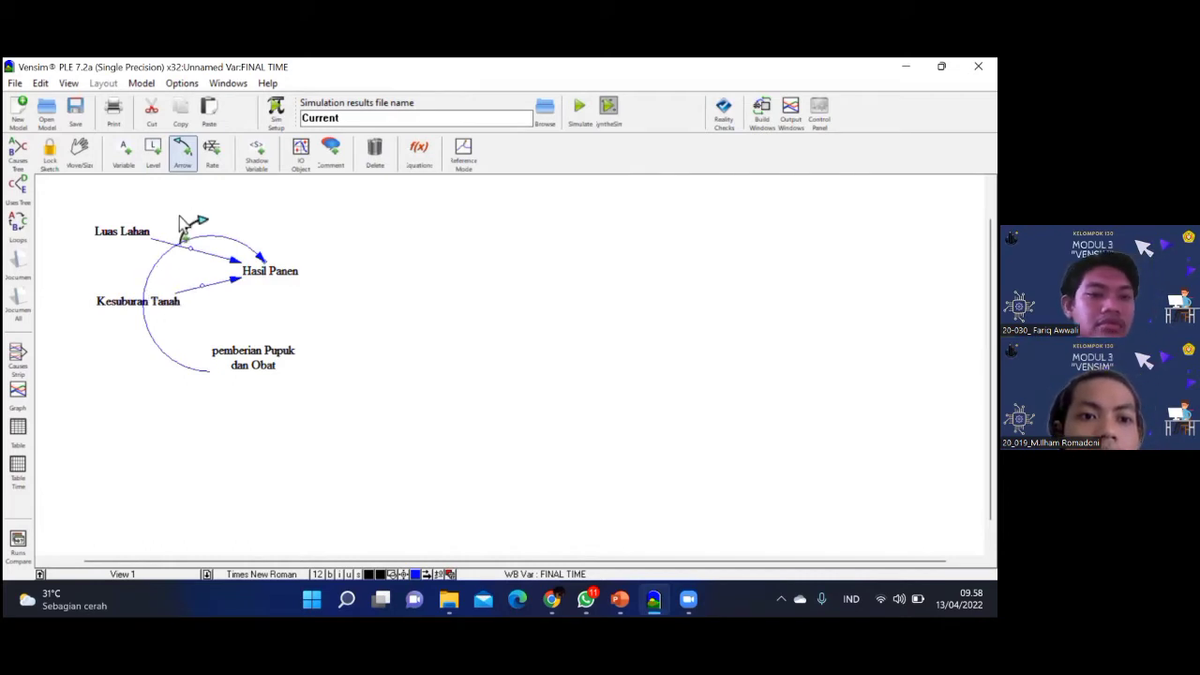
Undo the curved arrow and draw a straight arrow from pemberian Pupuk dan Obat to Hasil Panen instead
key("ctrl+z")
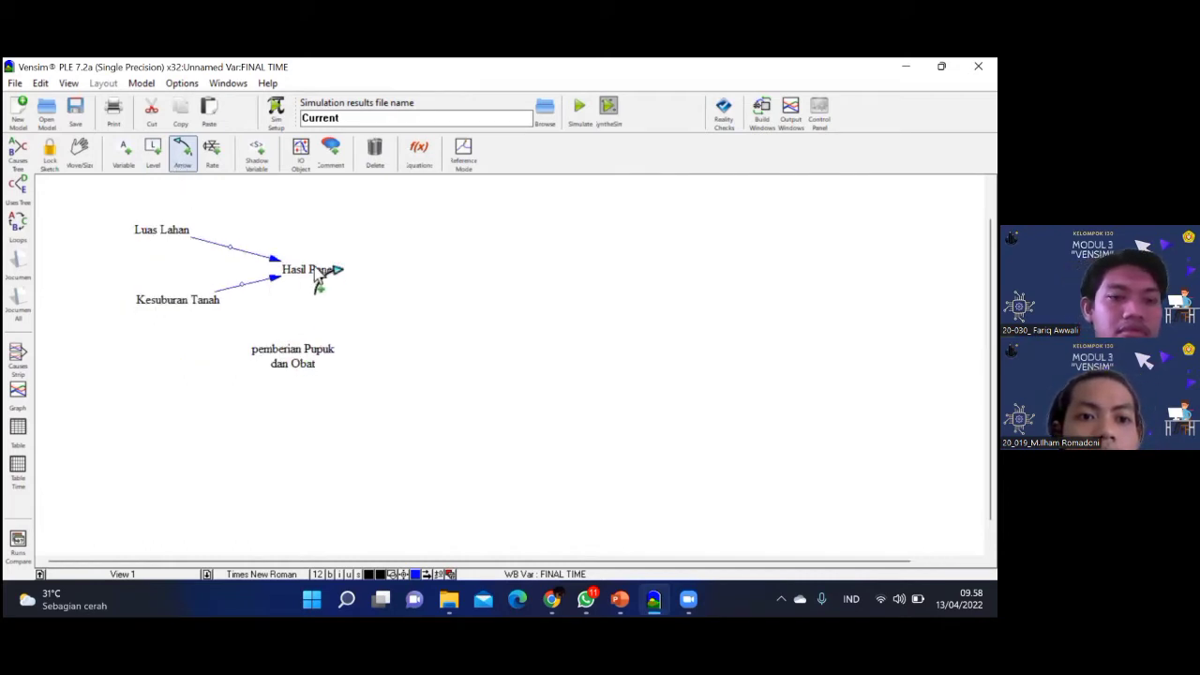
left_click(319, 280)
left_click(288, 299)
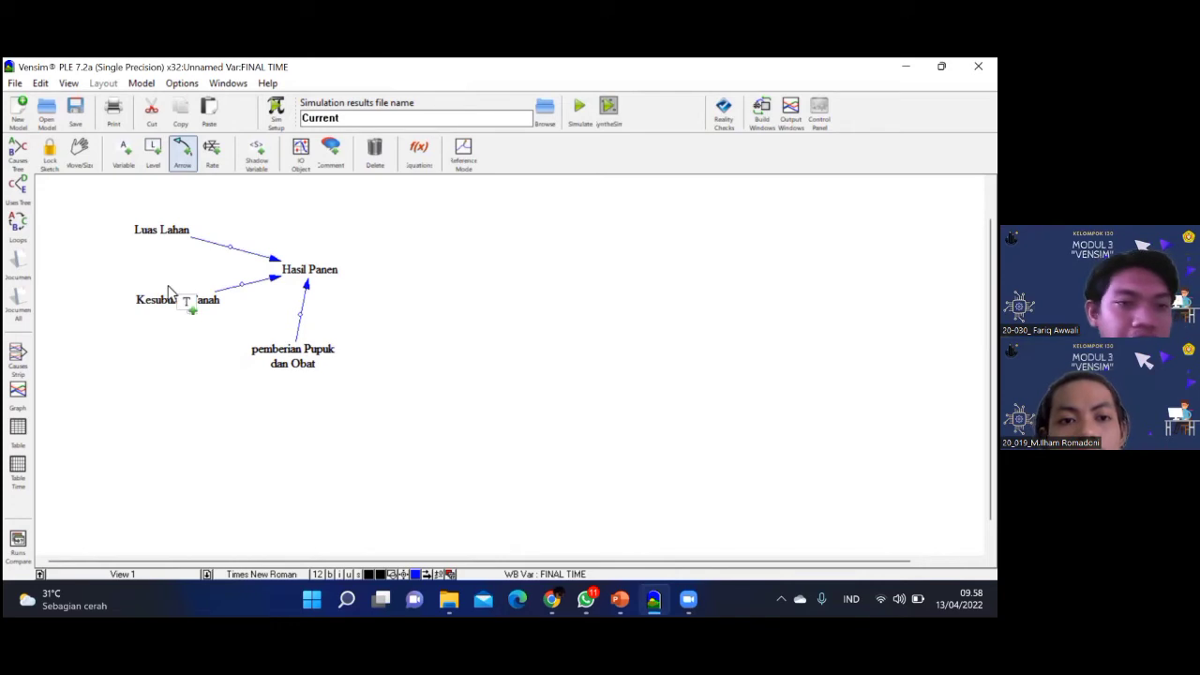
Add a variable named "Jumlah Permintaan" below pemberian Pupuk dan Obat
key("3")
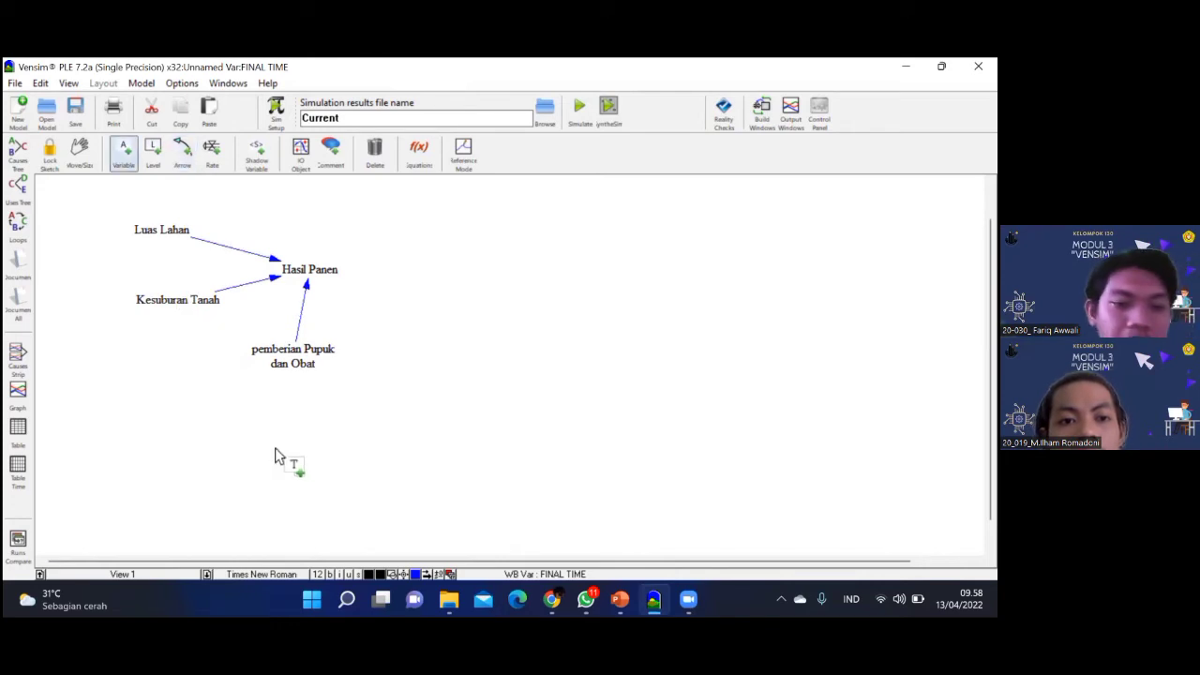
scroll(375, 474, "down", 2)
scroll(343, 299, "up", 1)
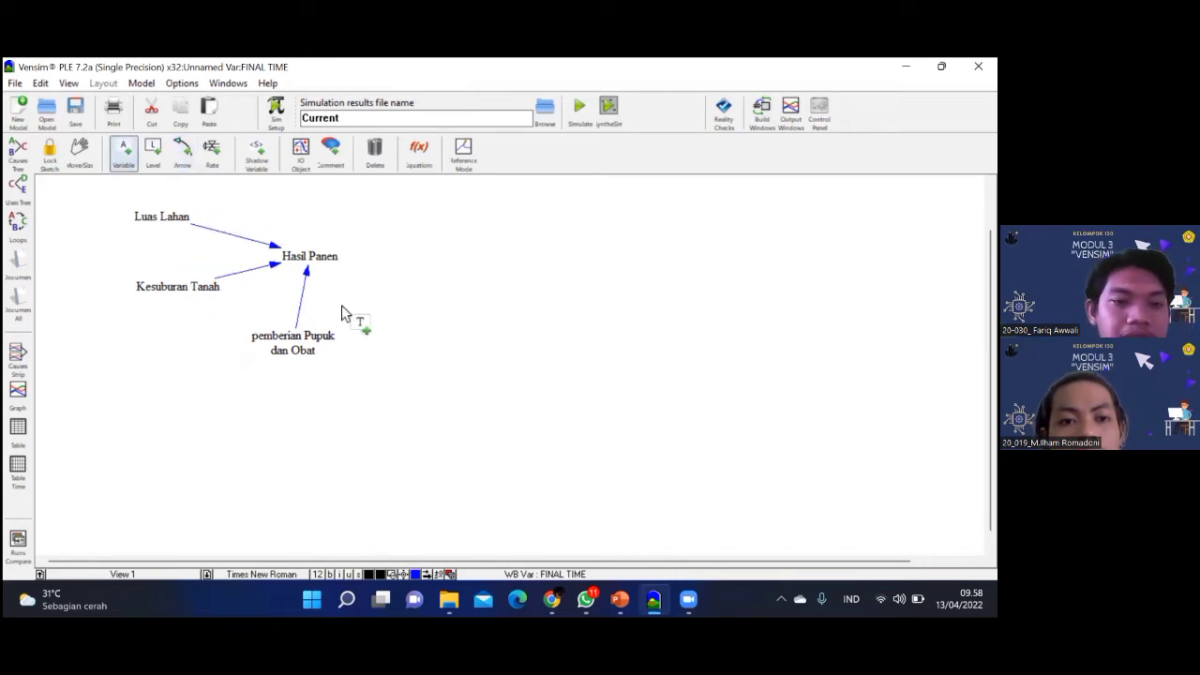
left_click(303, 427)
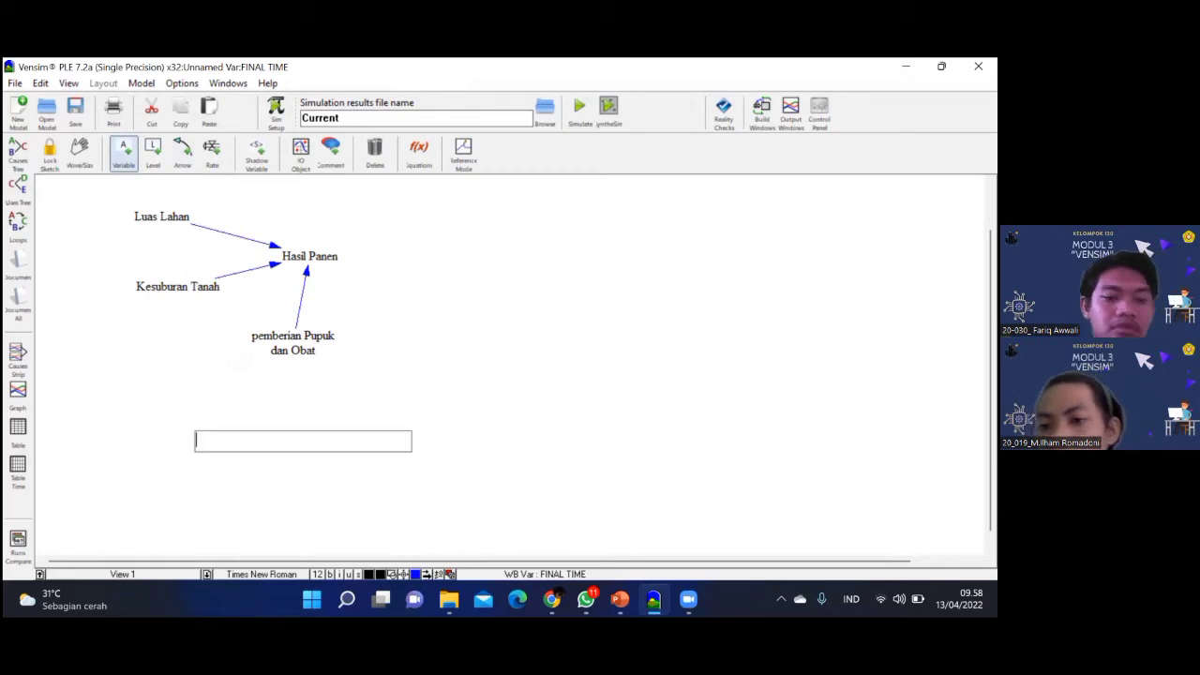
type("Jumlah ")
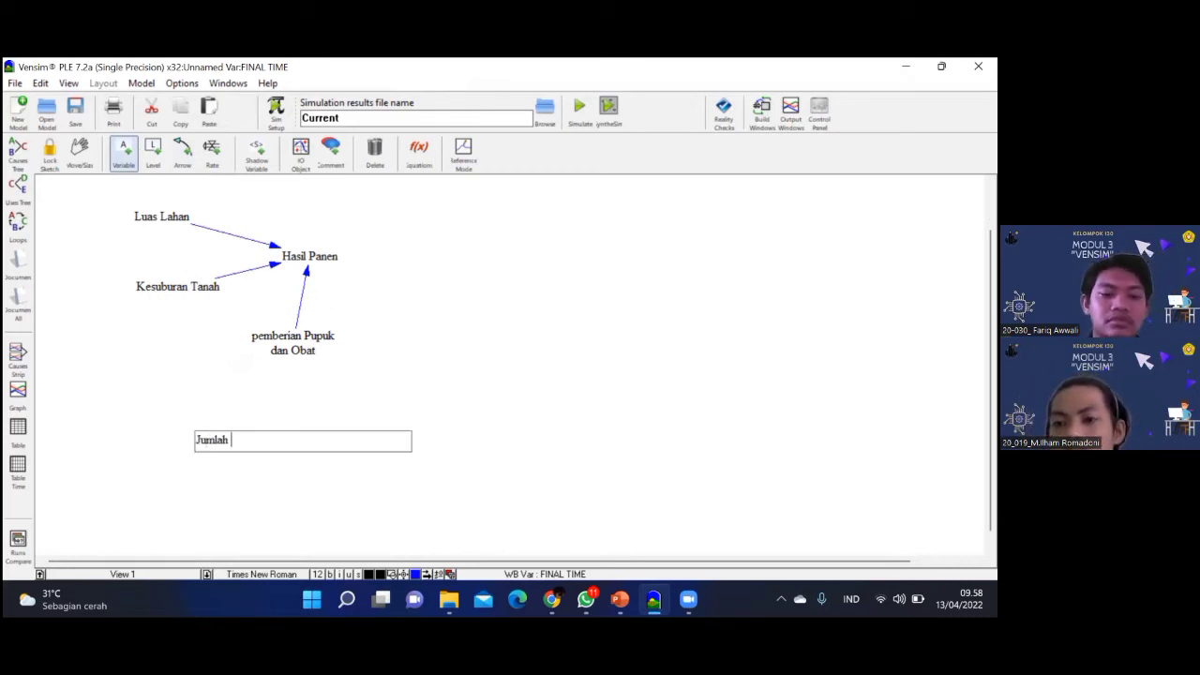
type("Permintaan")
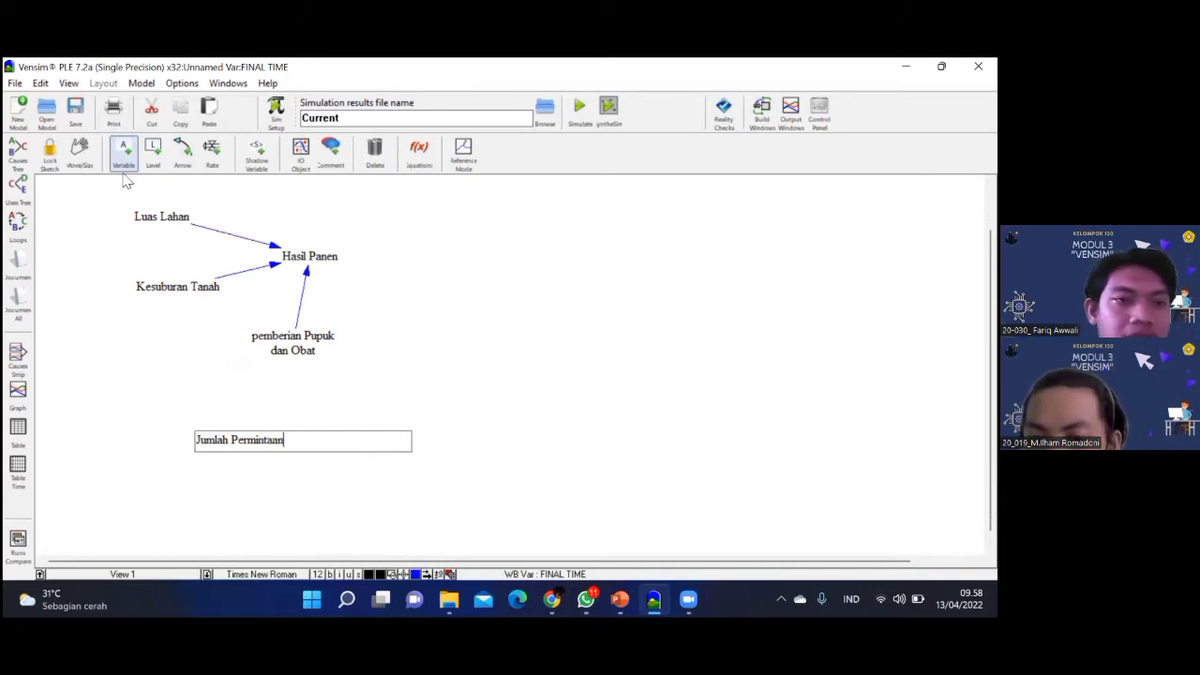
Add a variable named "Penurunan Permintaan" above and to the left of Jumlah Permintaan
left_click(136, 393)
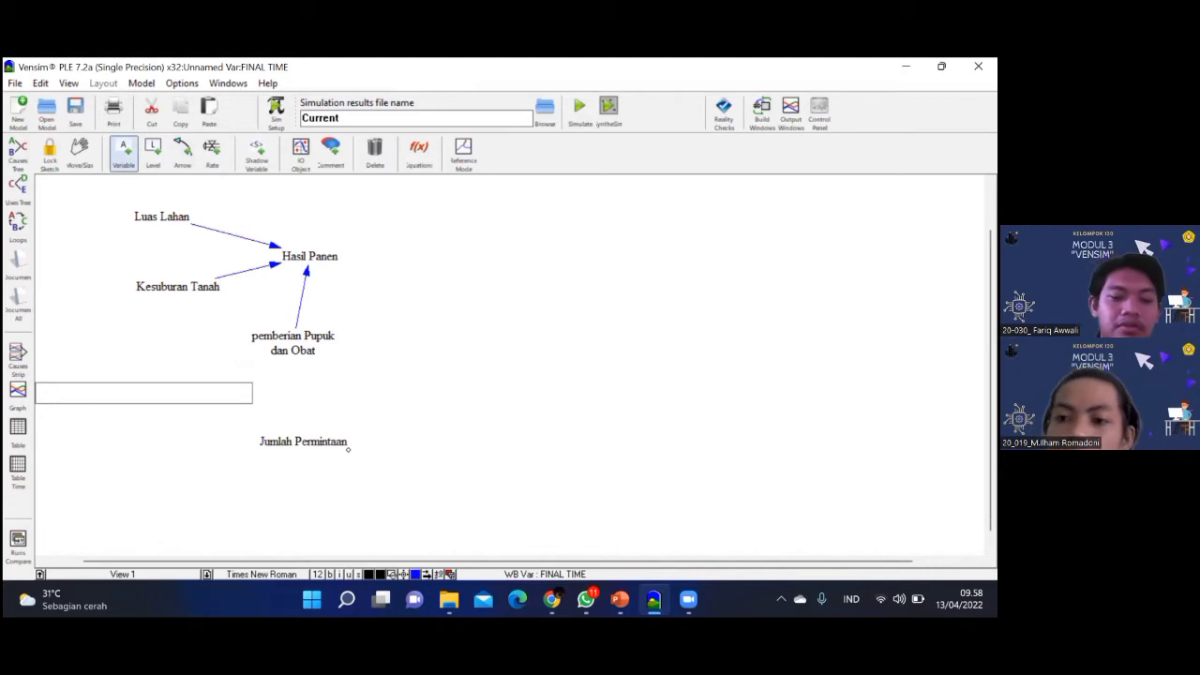
type("Penurunan ")
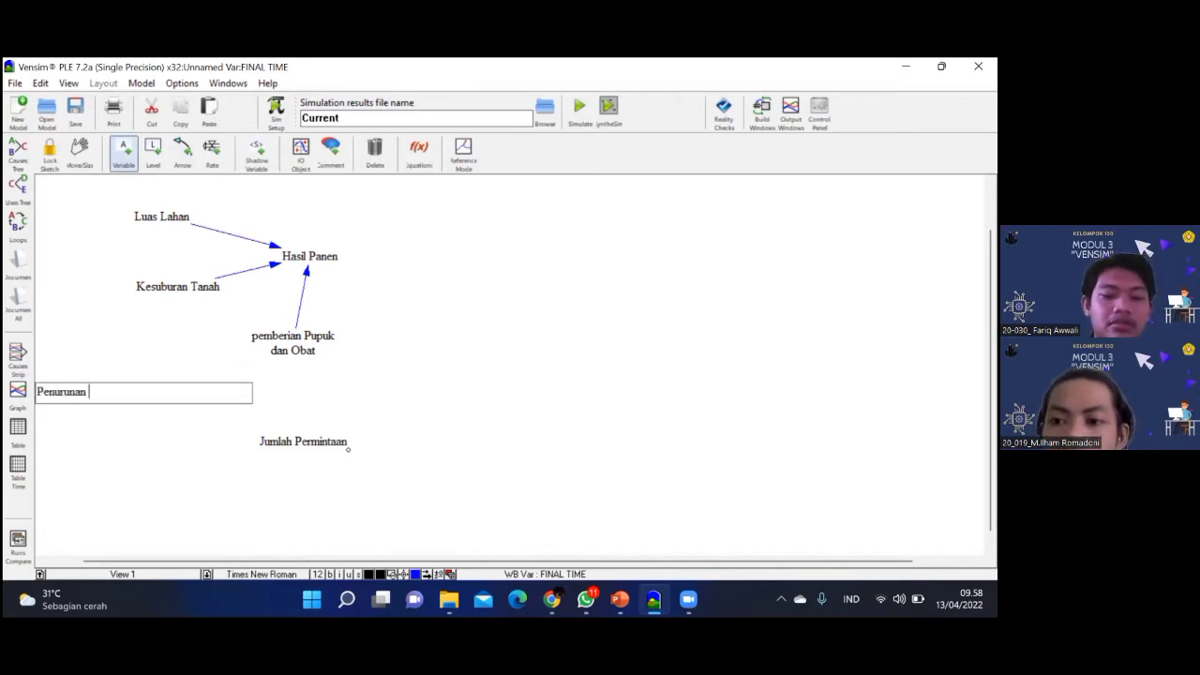
type("Permi taa")
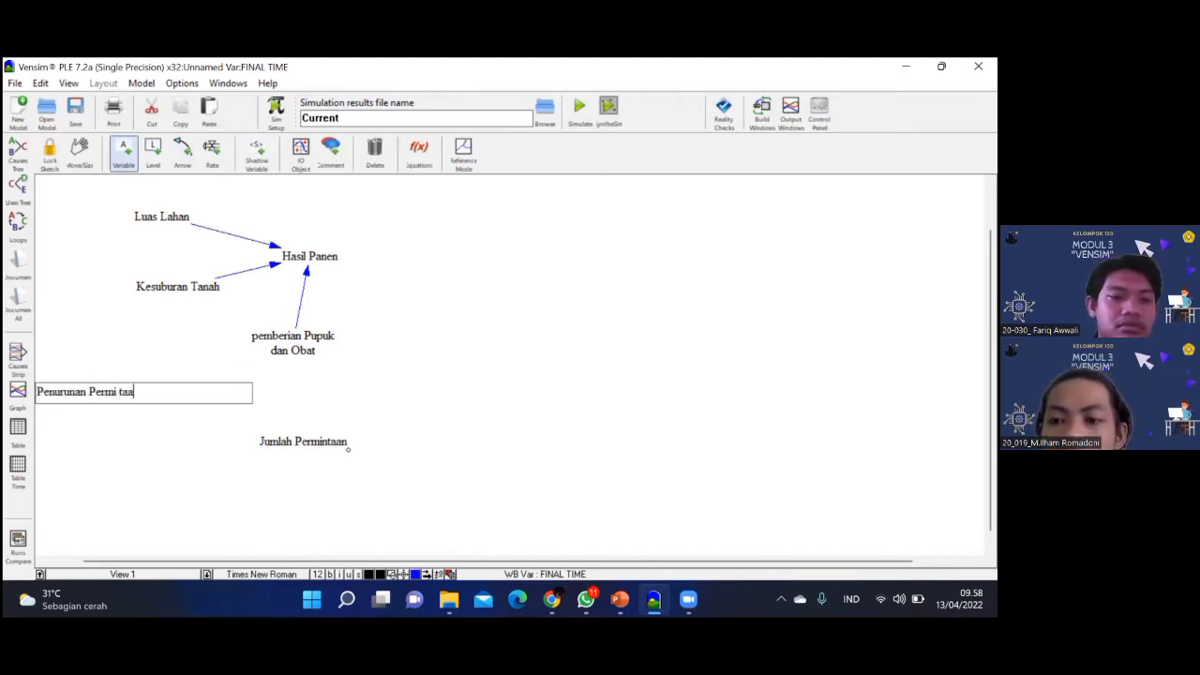
key("BackSpace")
key("BackSpace")
key("BackSpace")
key("BackSpace")
type("ntaan")
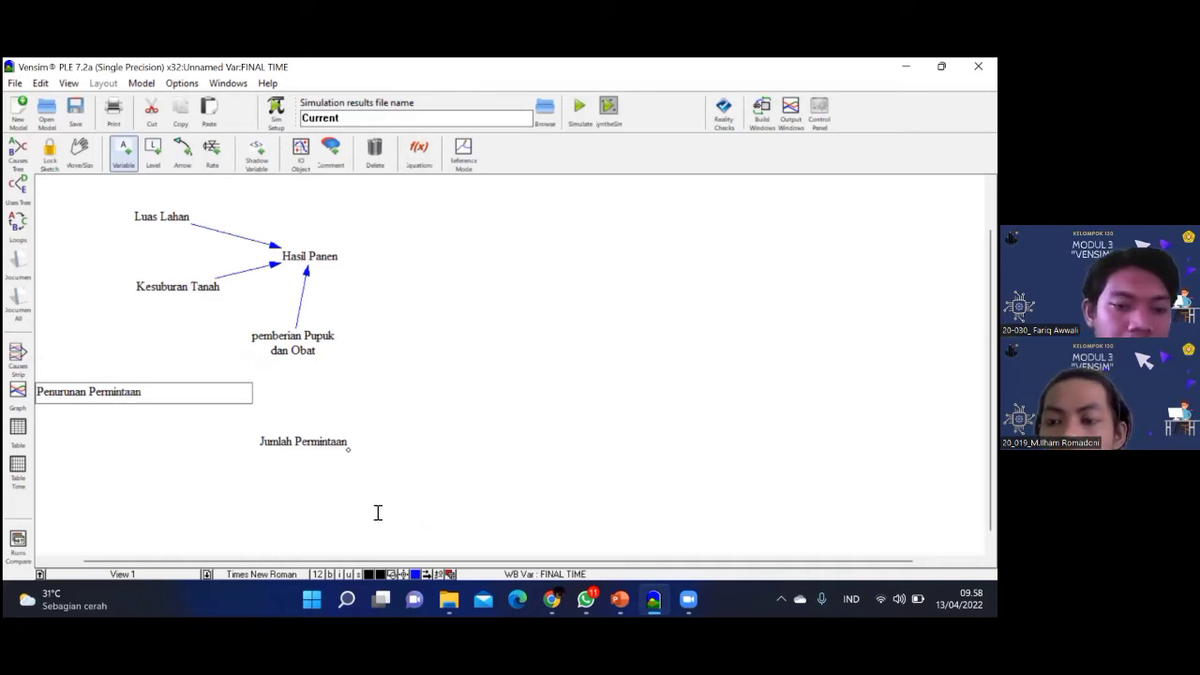
Add a variable named "Peningkatan Permintaan" below and to the right of Jumlah Permintaan
left_click(378, 513)
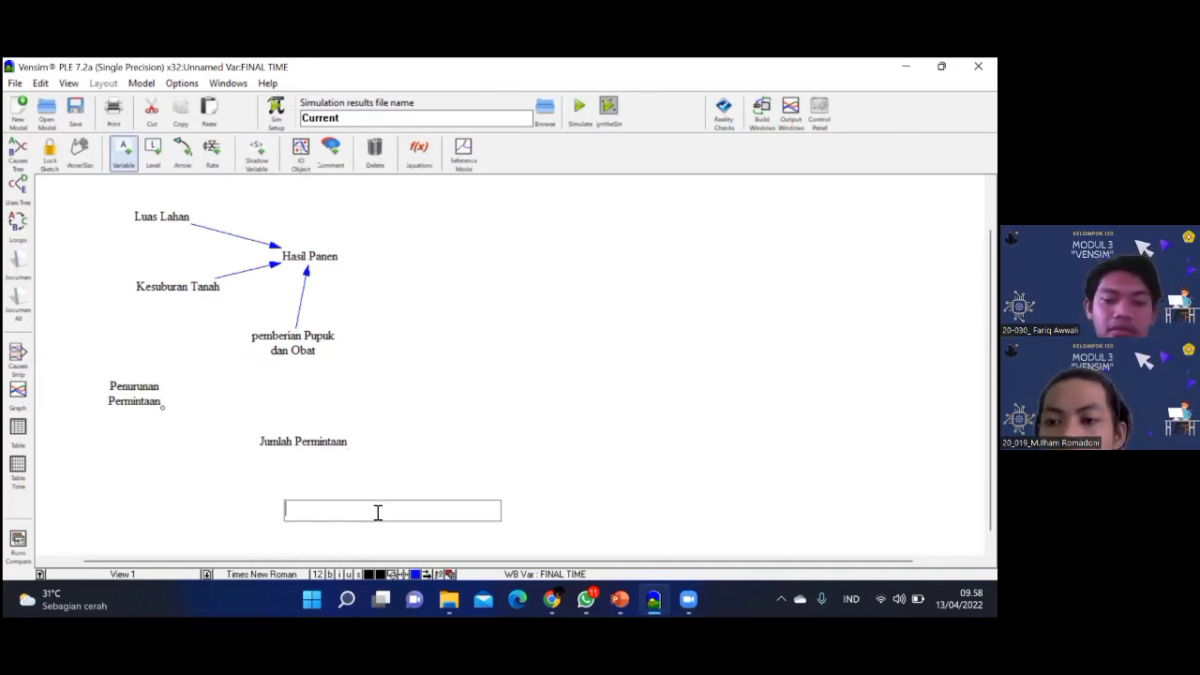
type("Pe")
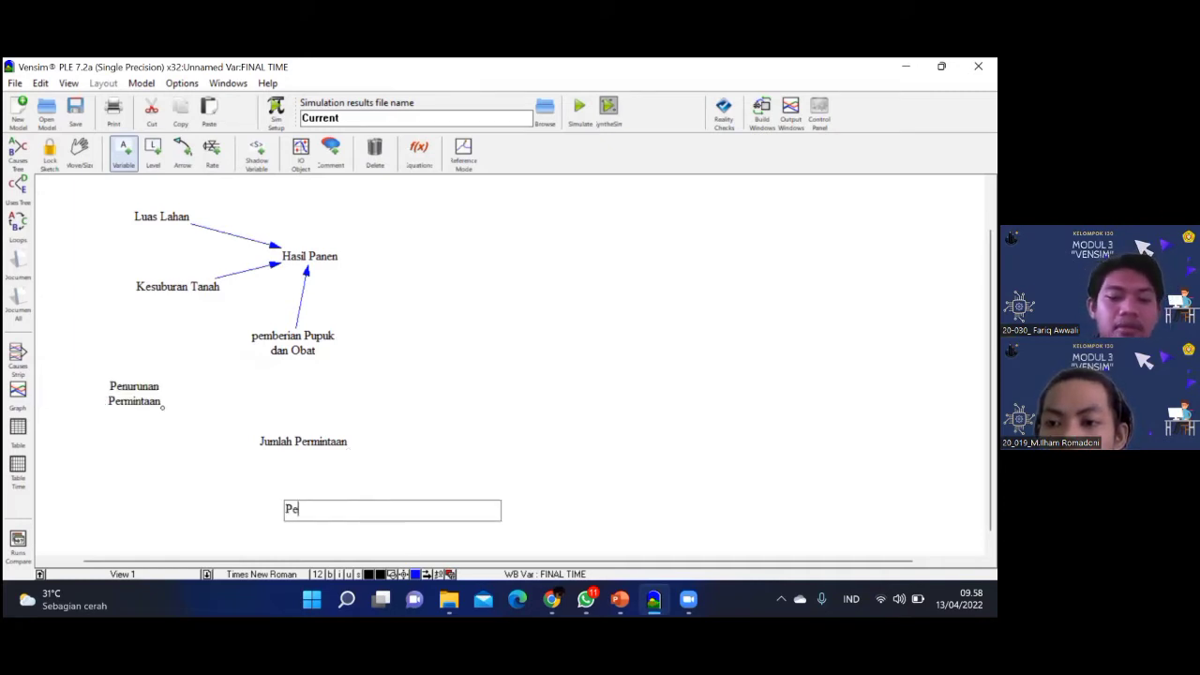
type("ningka")
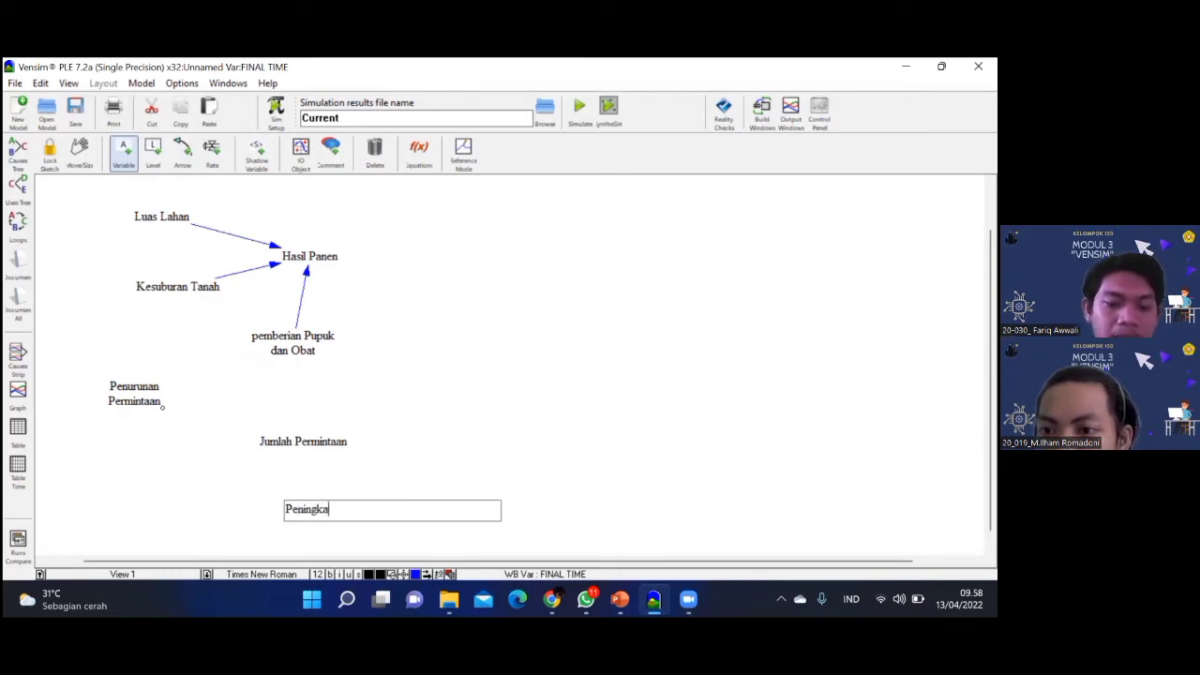
type("tan Perm")
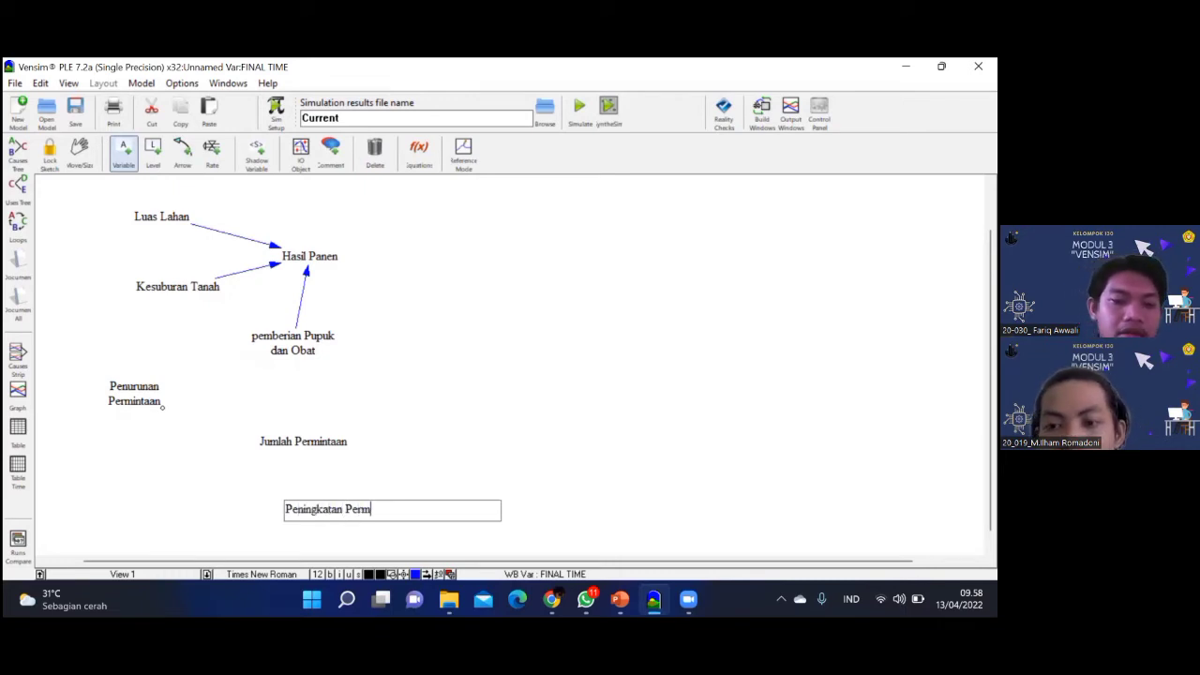
type("intaan")
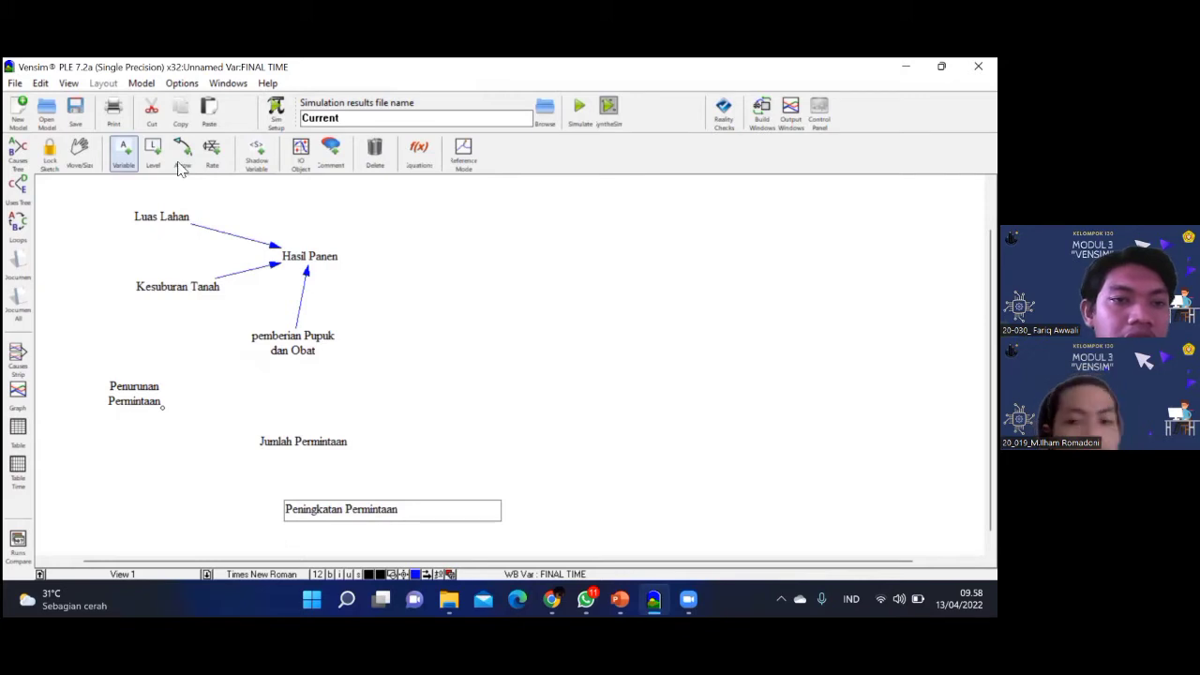
Draw straight arrows from Penurunan Permintaan and Peningkatan Permintaan to Jumlah Permintaan
left_click(182, 158)
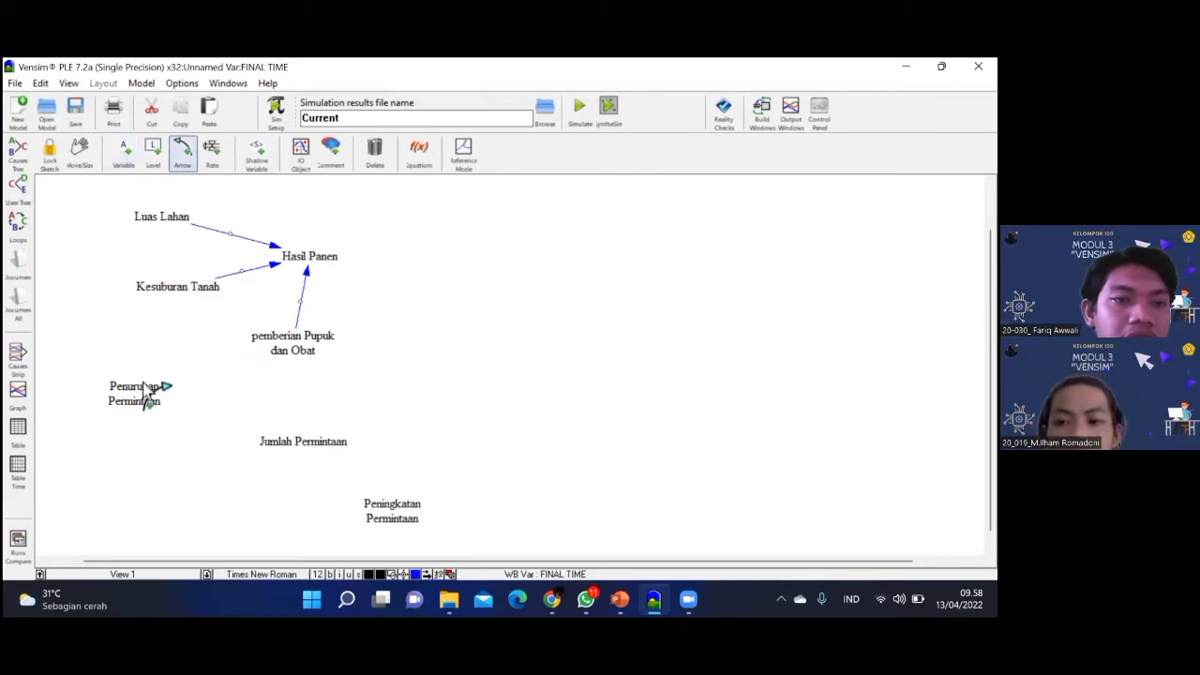
left_click(282, 441)
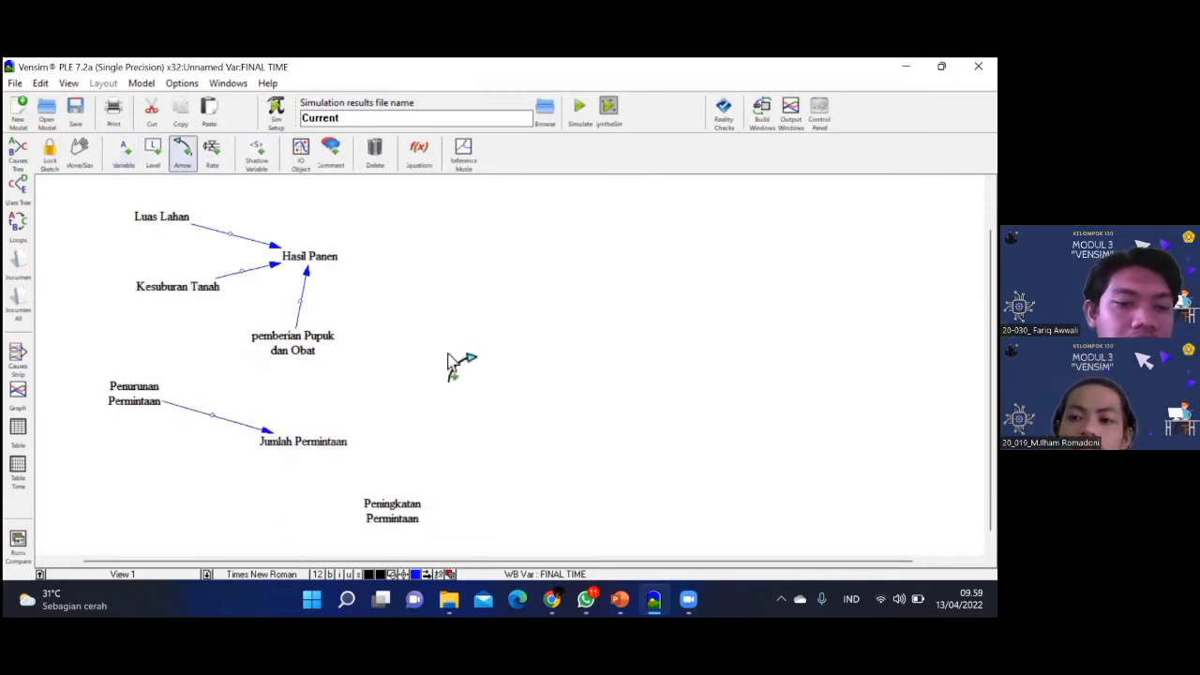
left_click(392, 511)
left_click(303, 441)
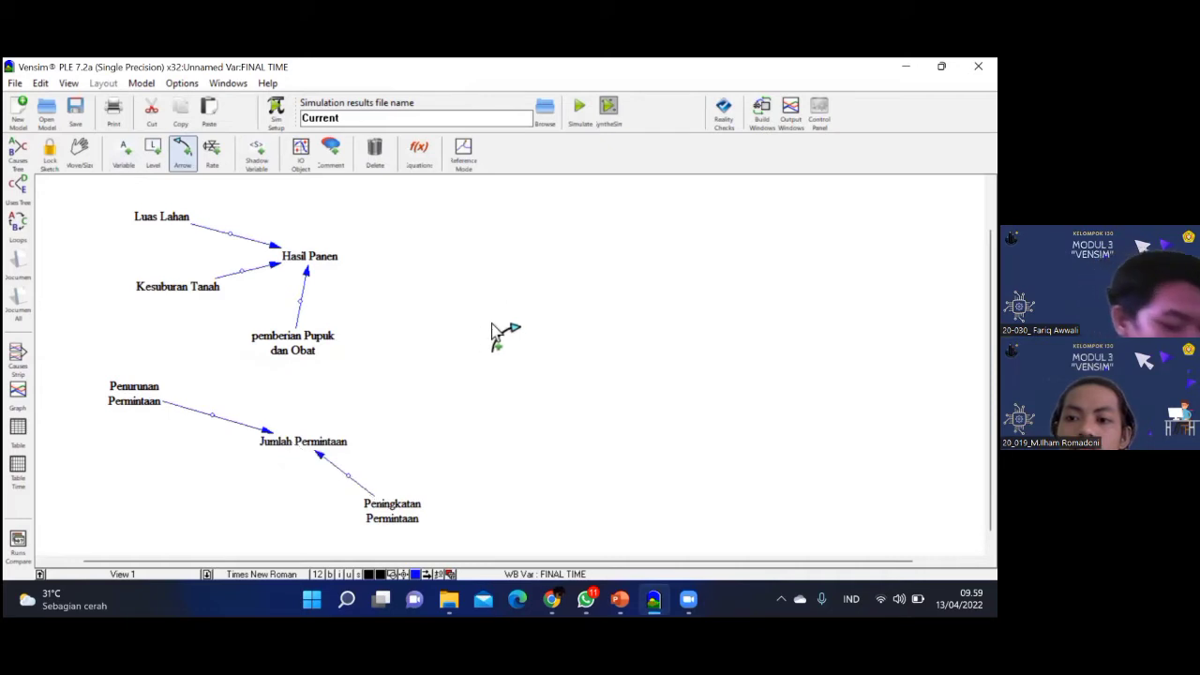
Add a variable named "Ketersediaan Produksi jagung" to the right of pemberian Pupuk dan Obat
left_click(121, 151)
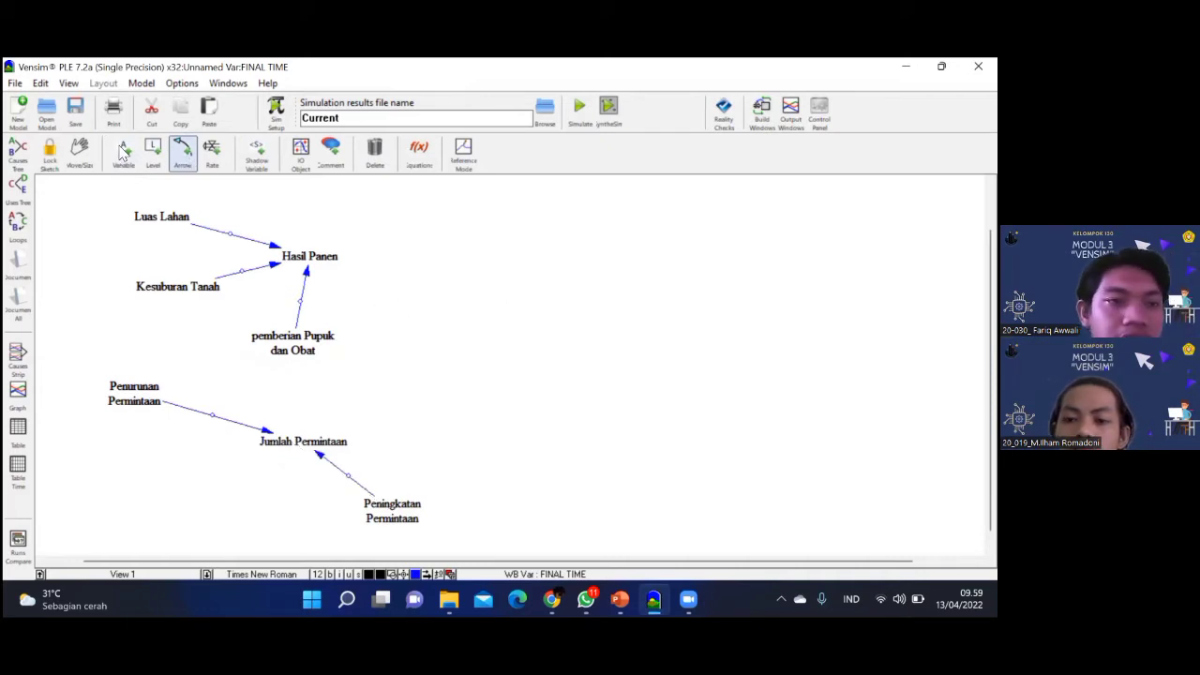
left_click(513, 325)
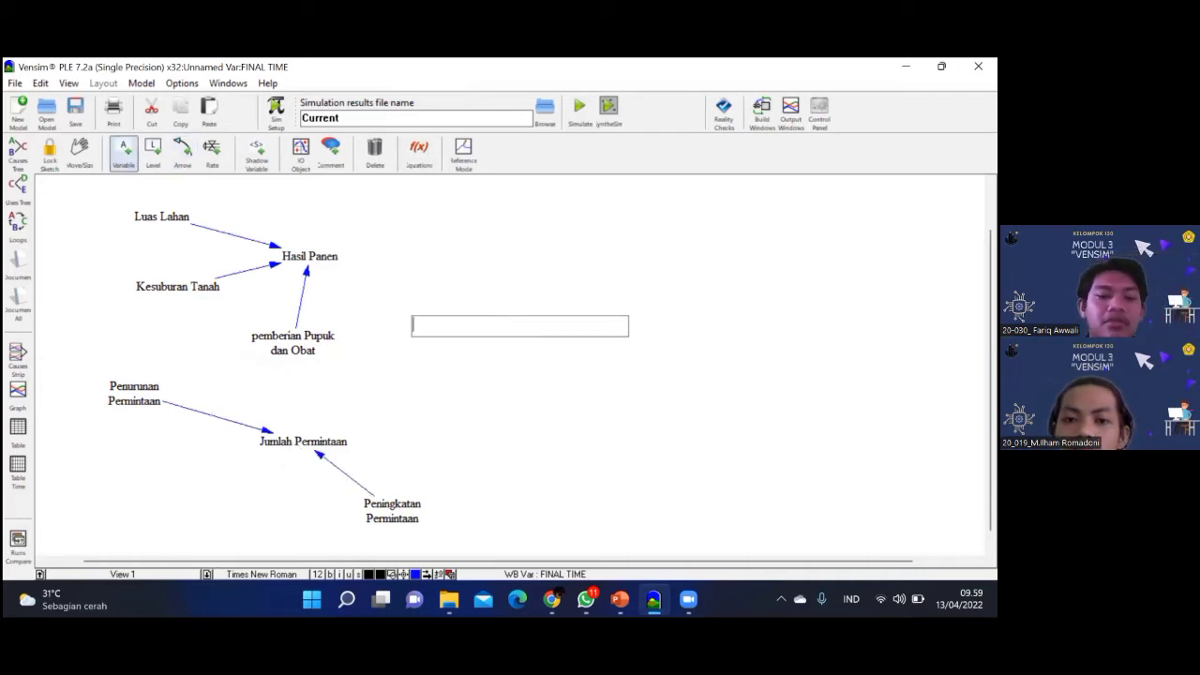
type("Keterse")
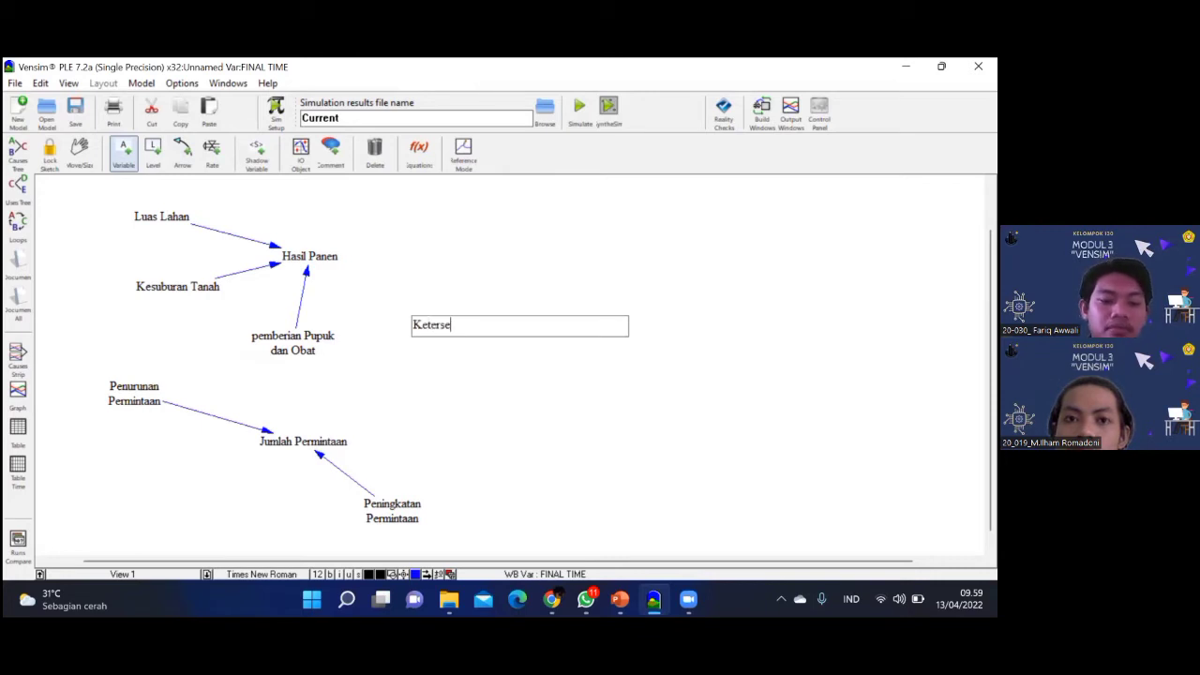
type("diaan P")
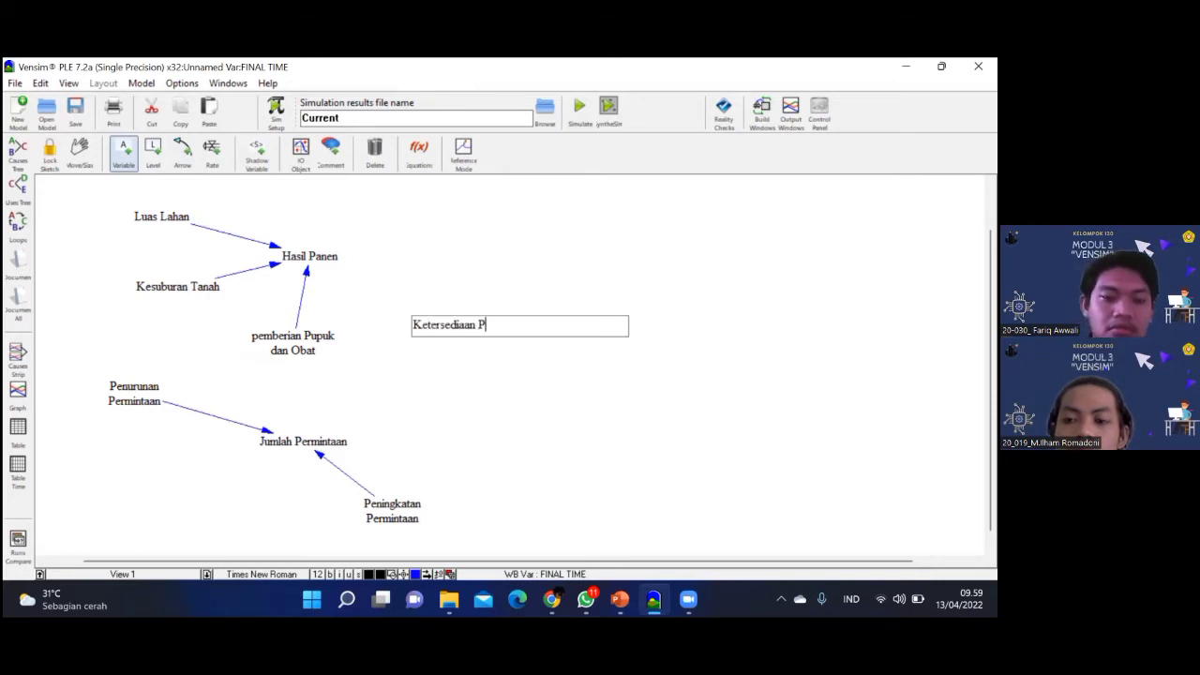
type("roduksai")
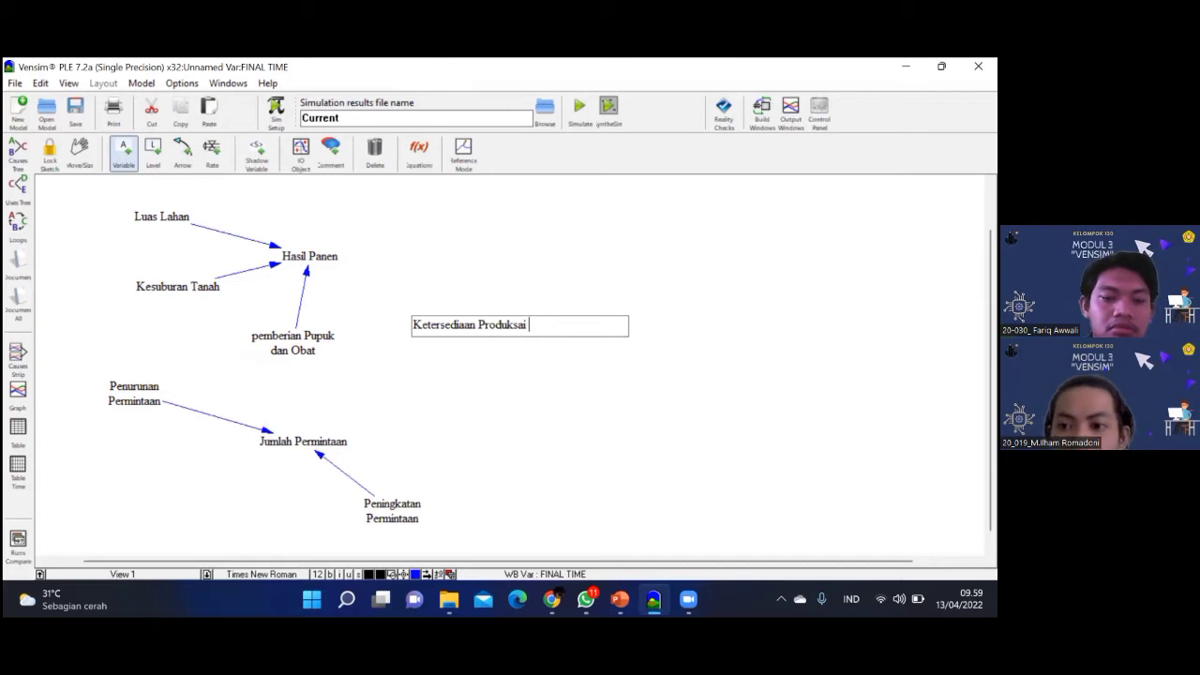
key("BackSpace")
key("BackSpace")
key("BackSpace")
key("BackSpace")
type("si ")
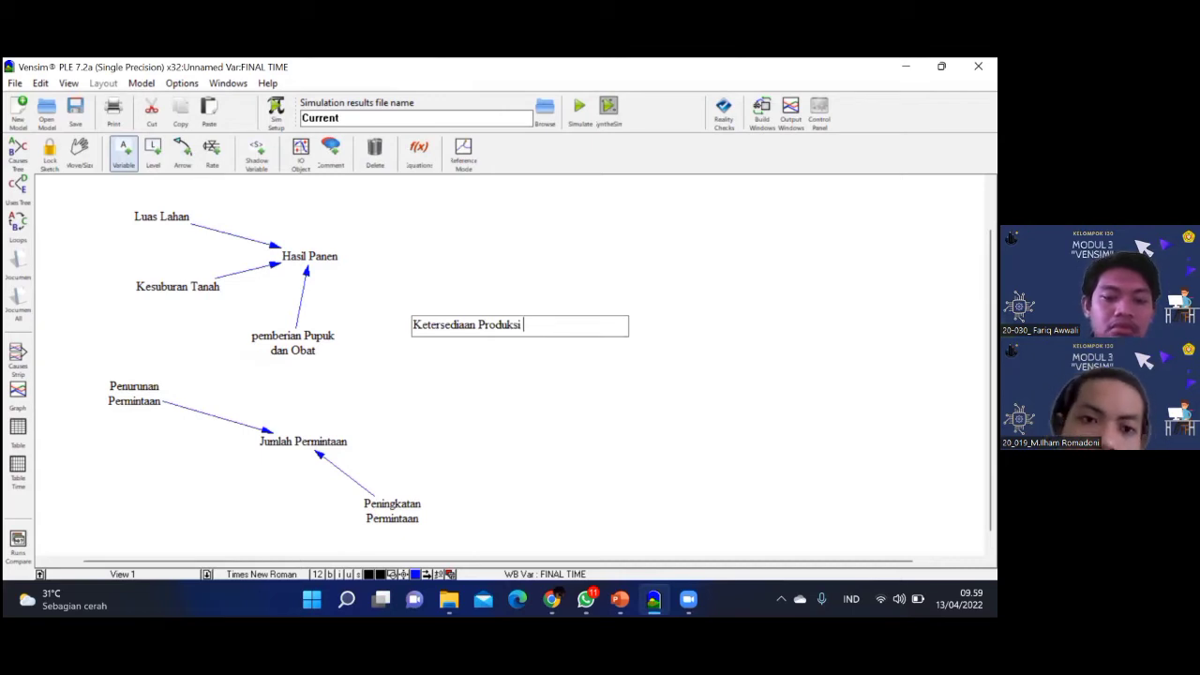
type("jagung")
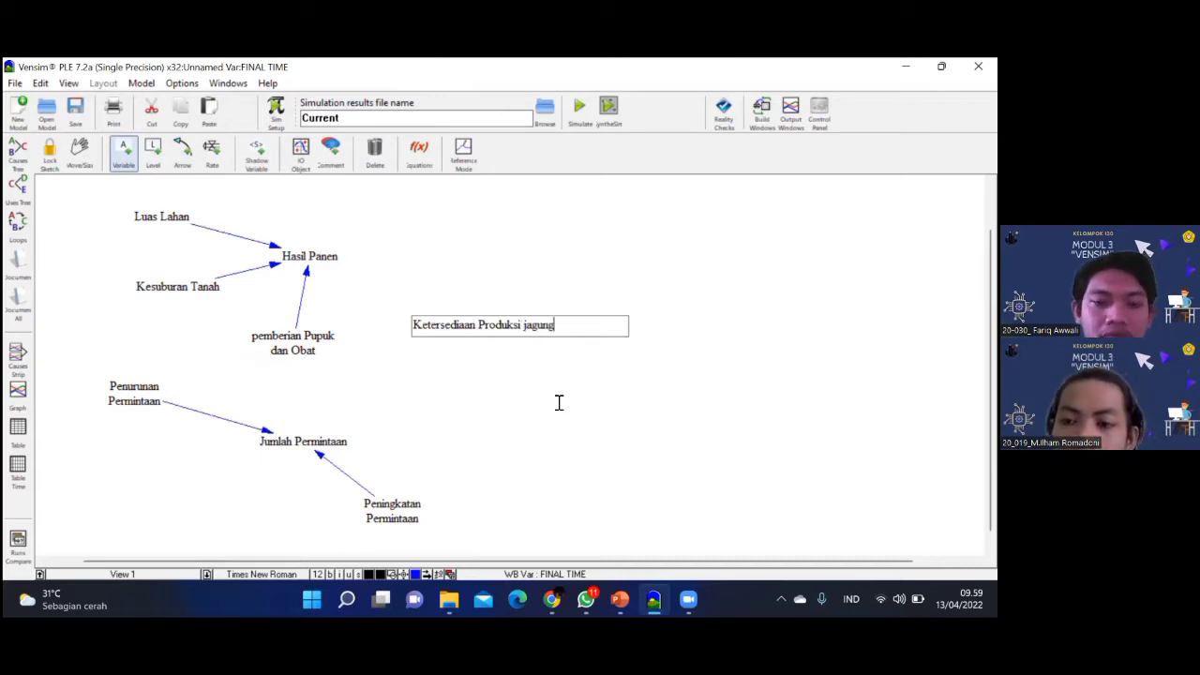
left_click(559, 400)
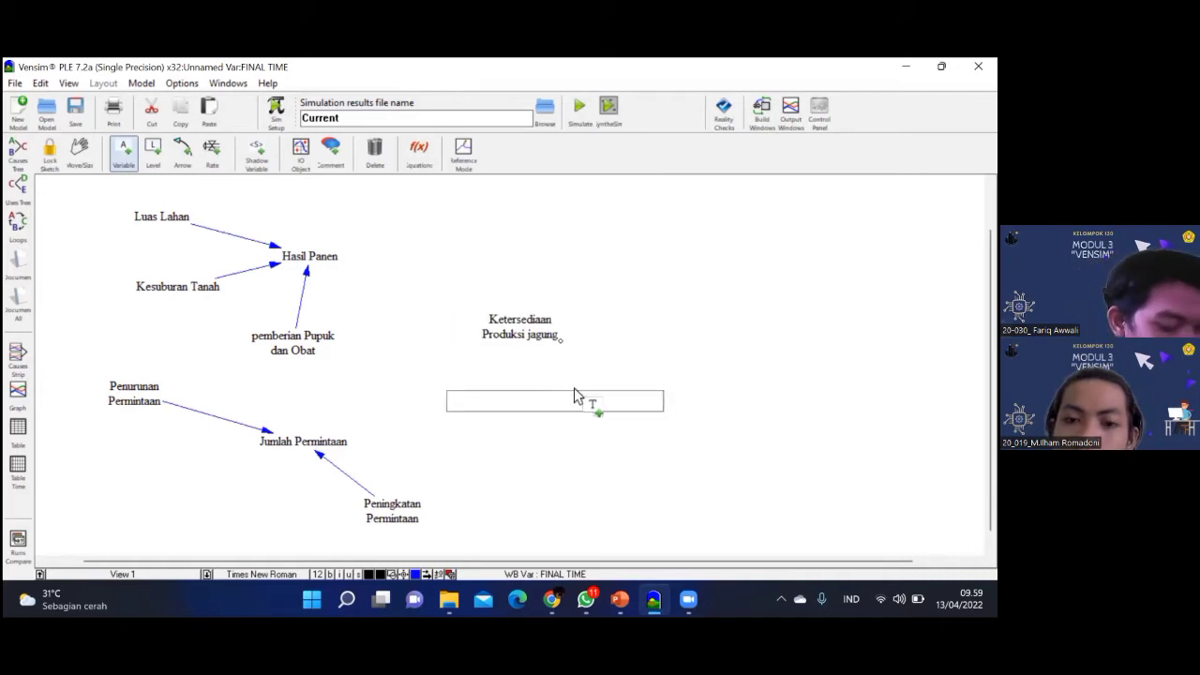
Add a variable named "Gagal Panen" to the right of Ketersediaan Produksi jagung
left_click(709, 322)
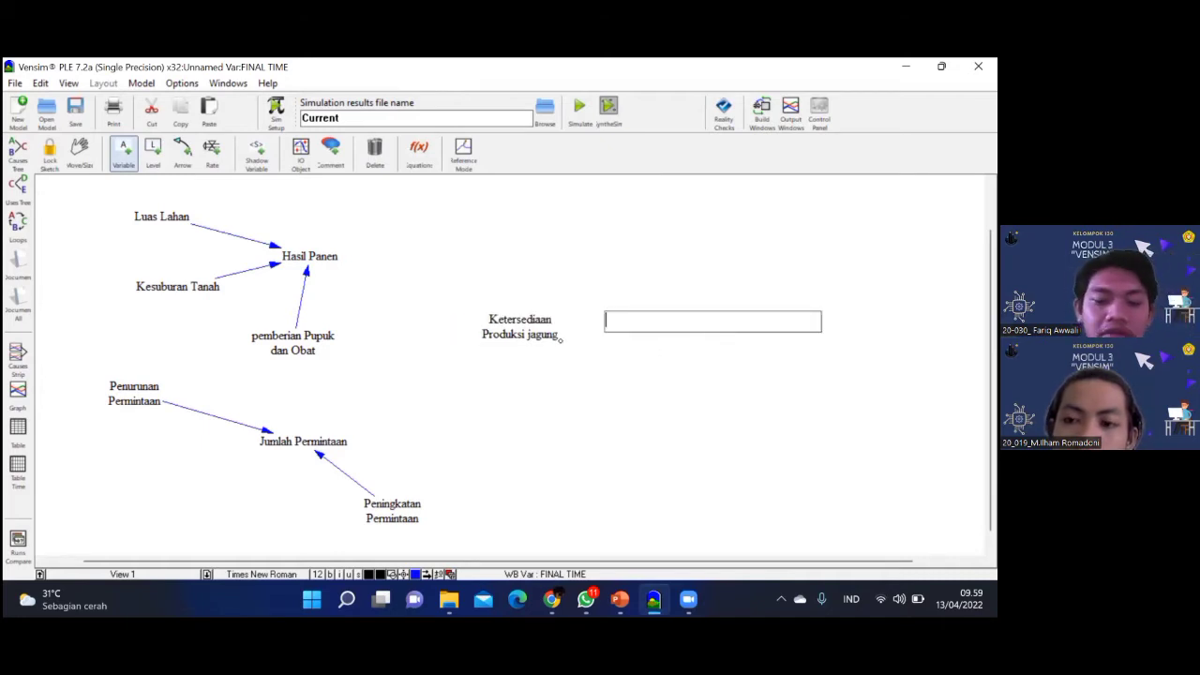
type("gaga")
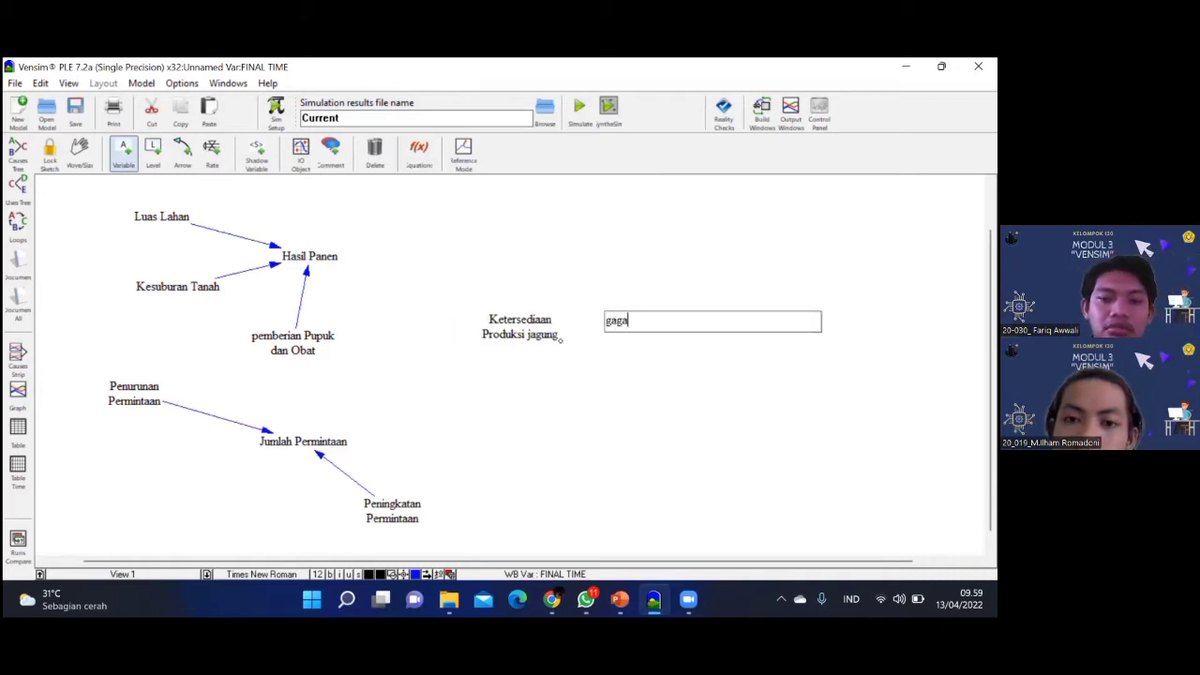
key("BackSpace")
key("BackSpace")
key("BackSpace")
key("BackSpace")
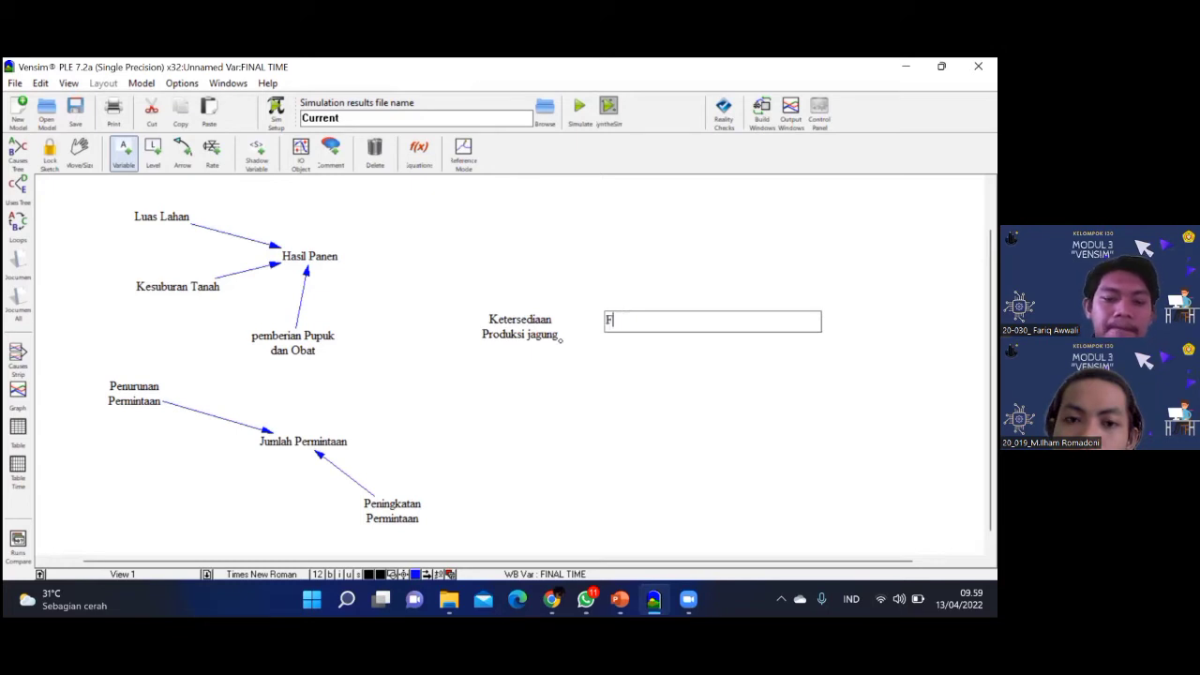
type("Gagal")
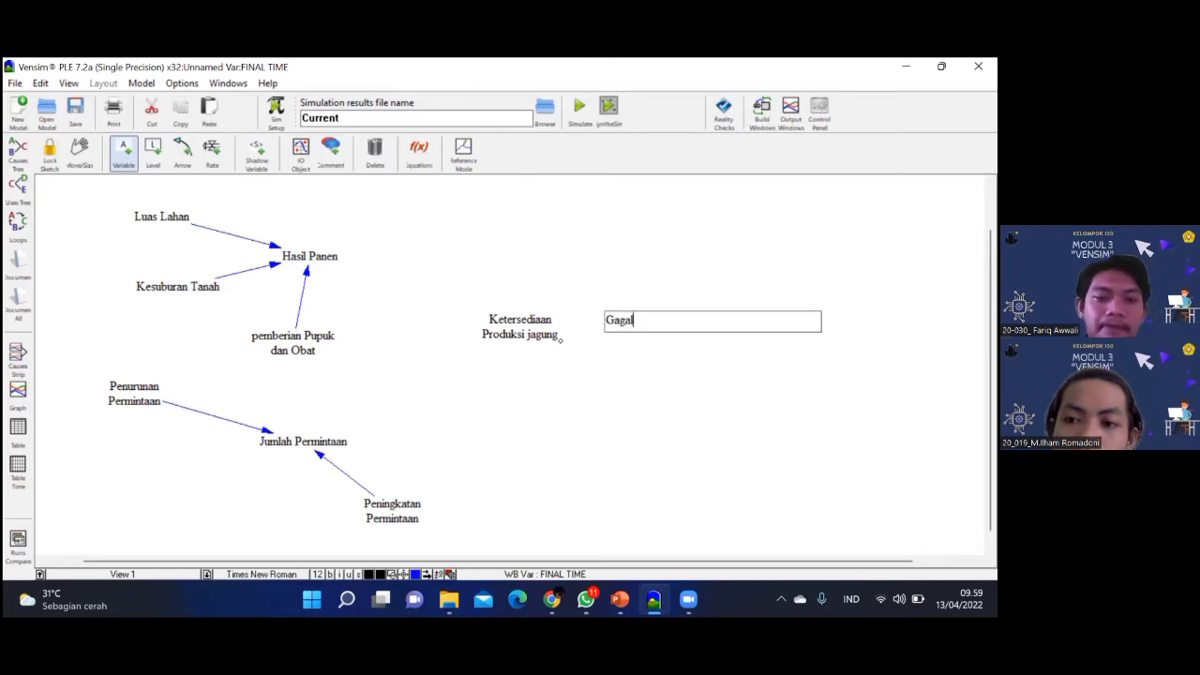
type(" Panen")
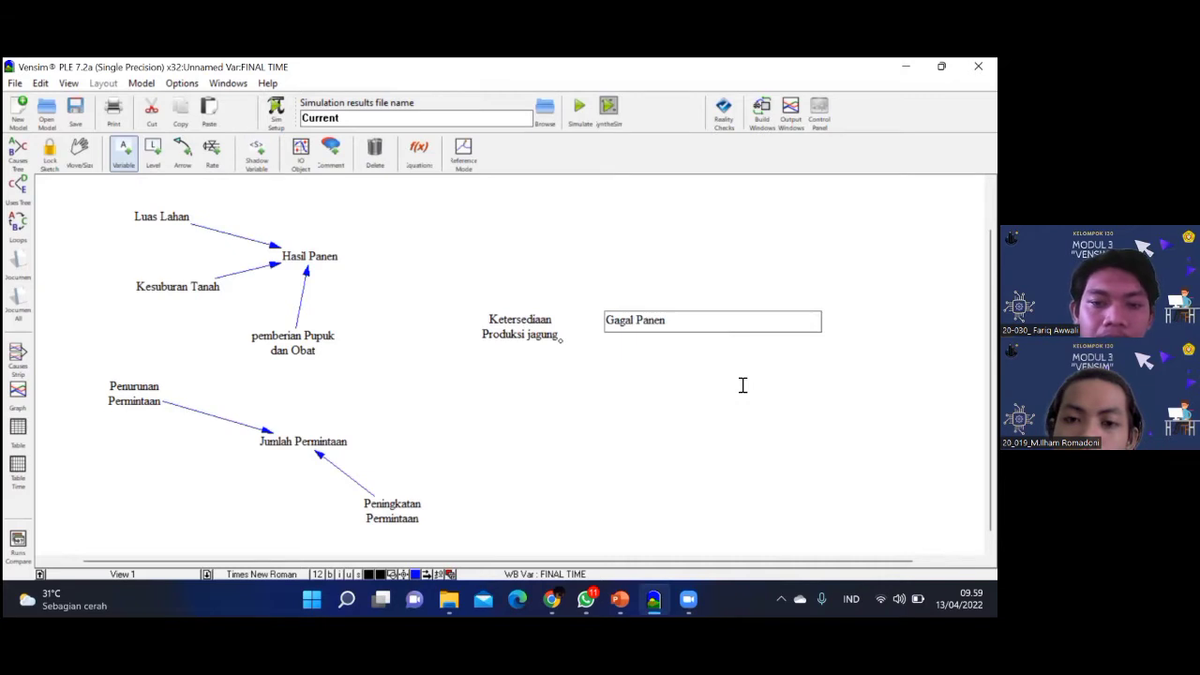
Add variables named "Cuaca Buruk" below Gagal Panen and "Hama" above it
left_click(731, 385)
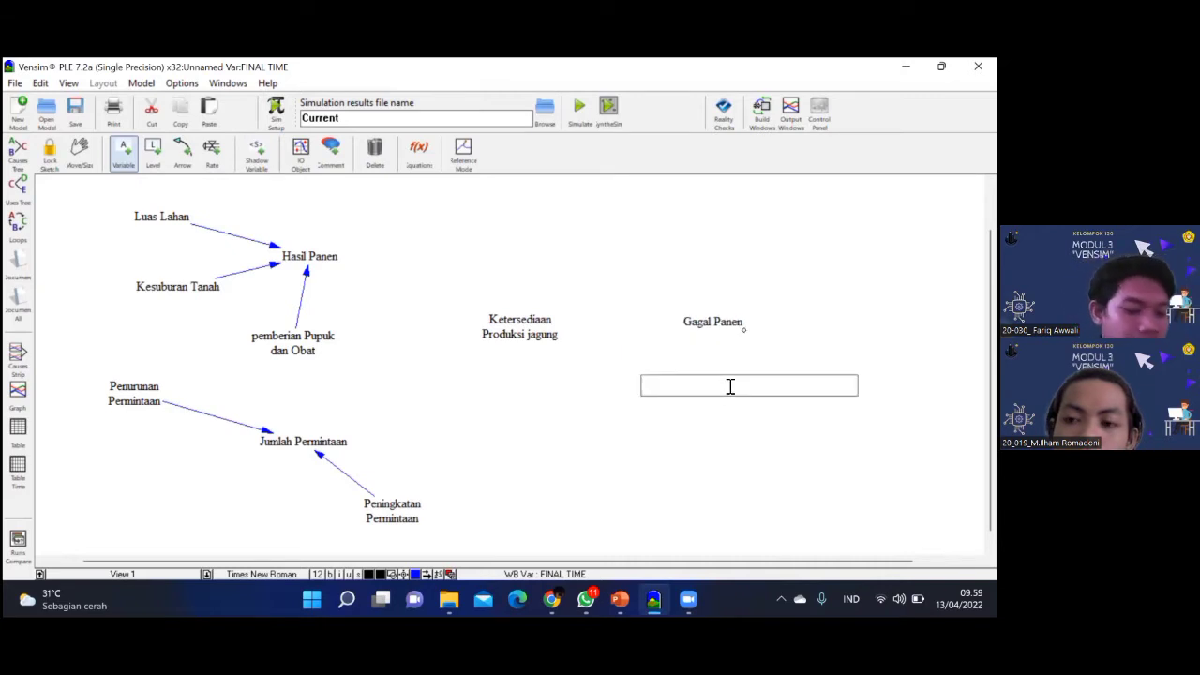
type("C")
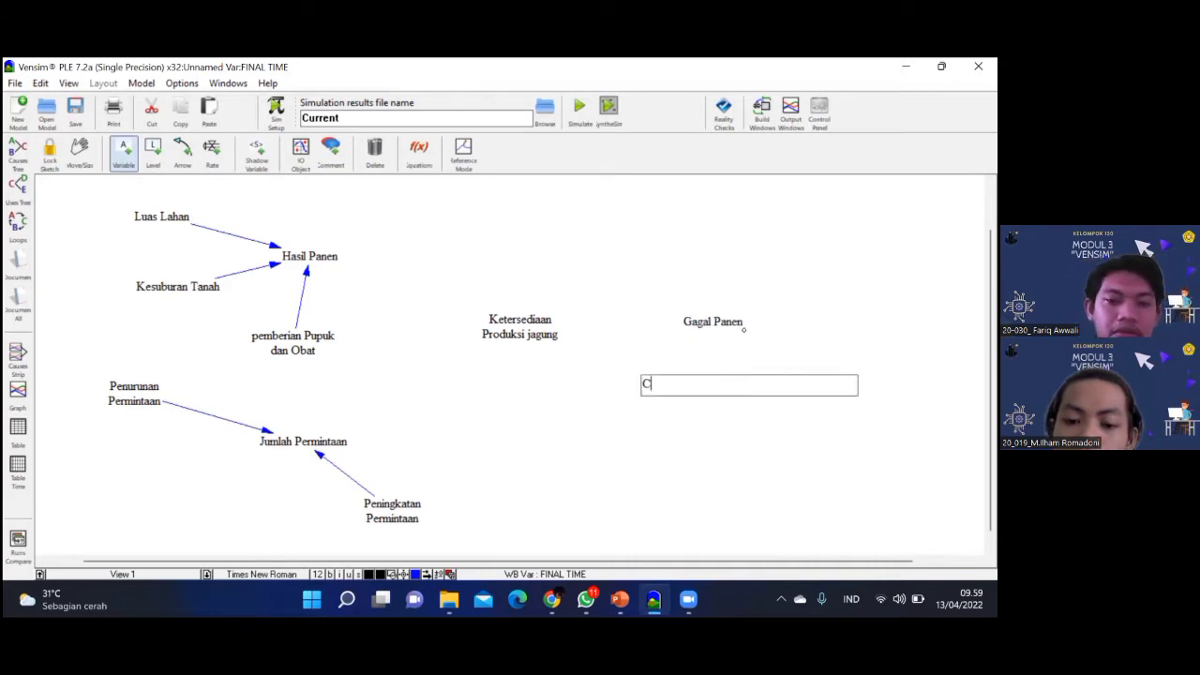
type("uaca Buiruk")
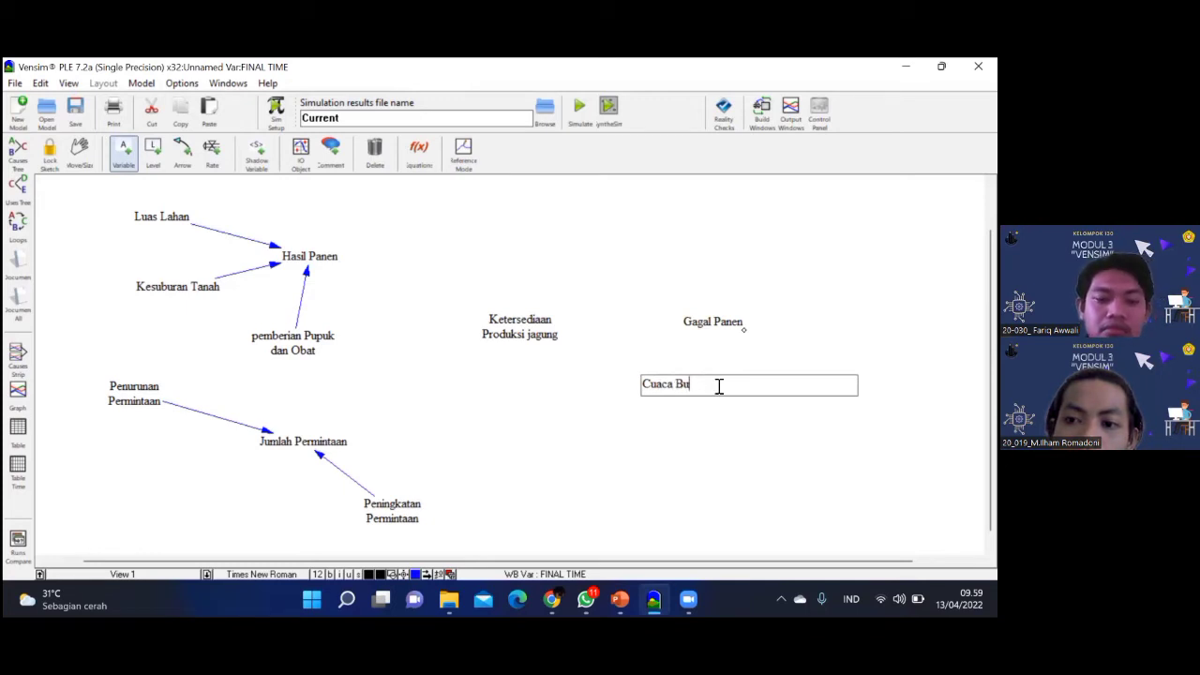
type("ruk")
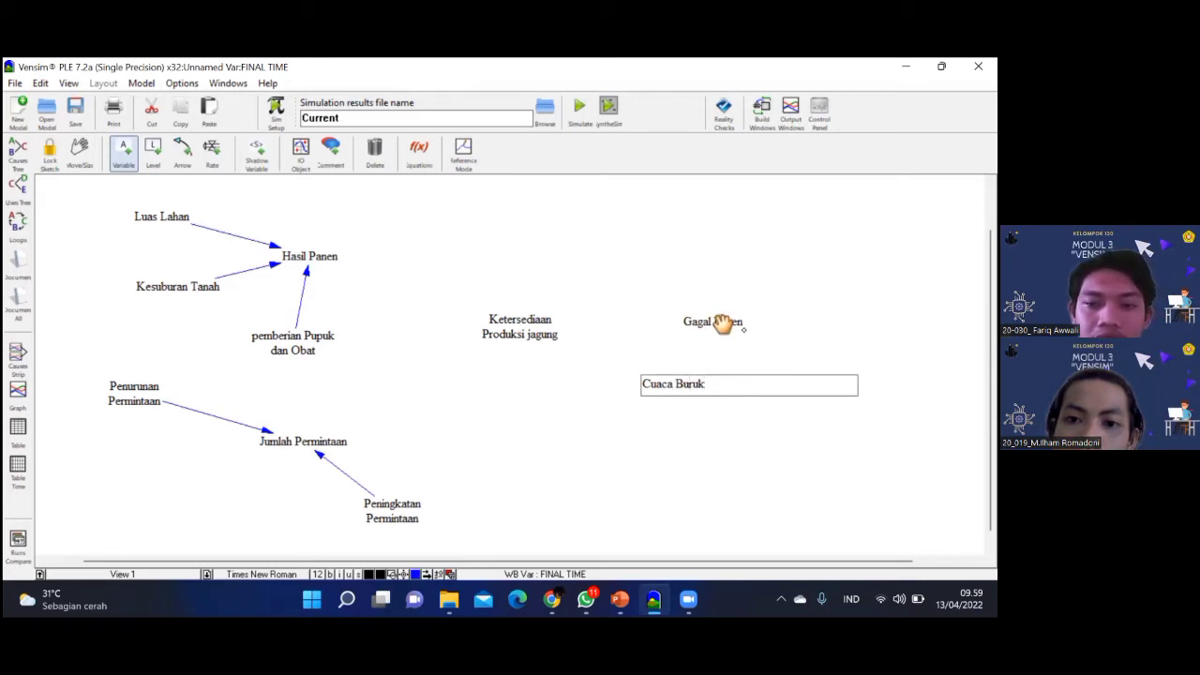
left_click(687, 251)
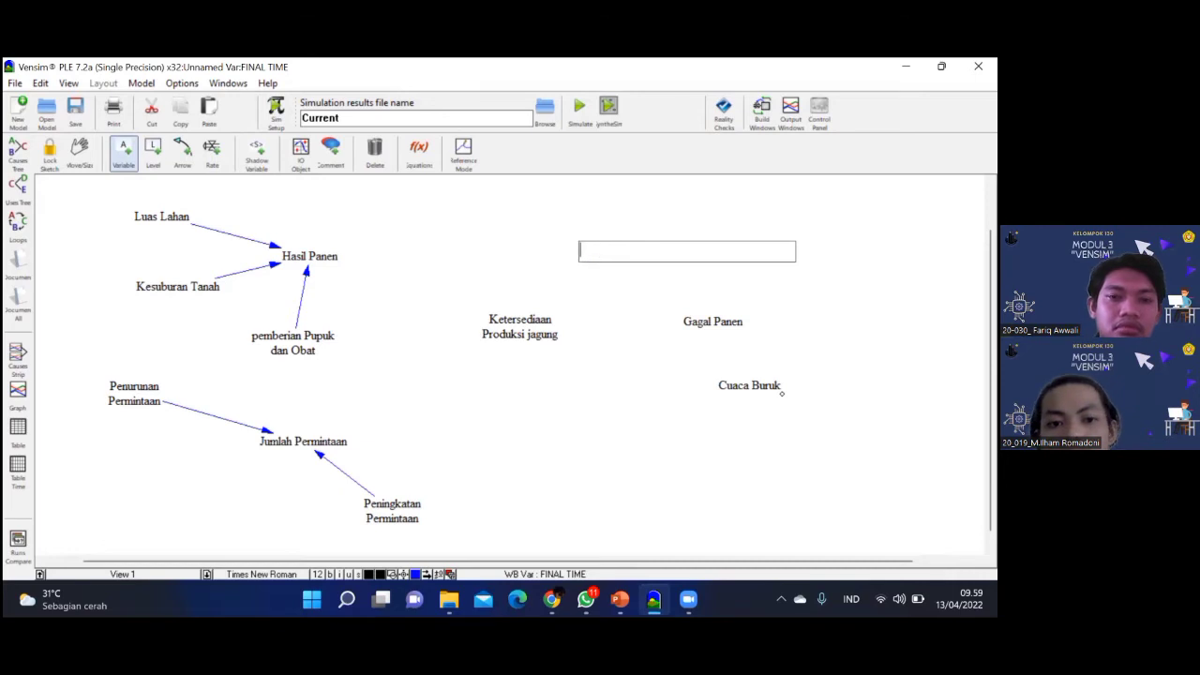
type("Hama")
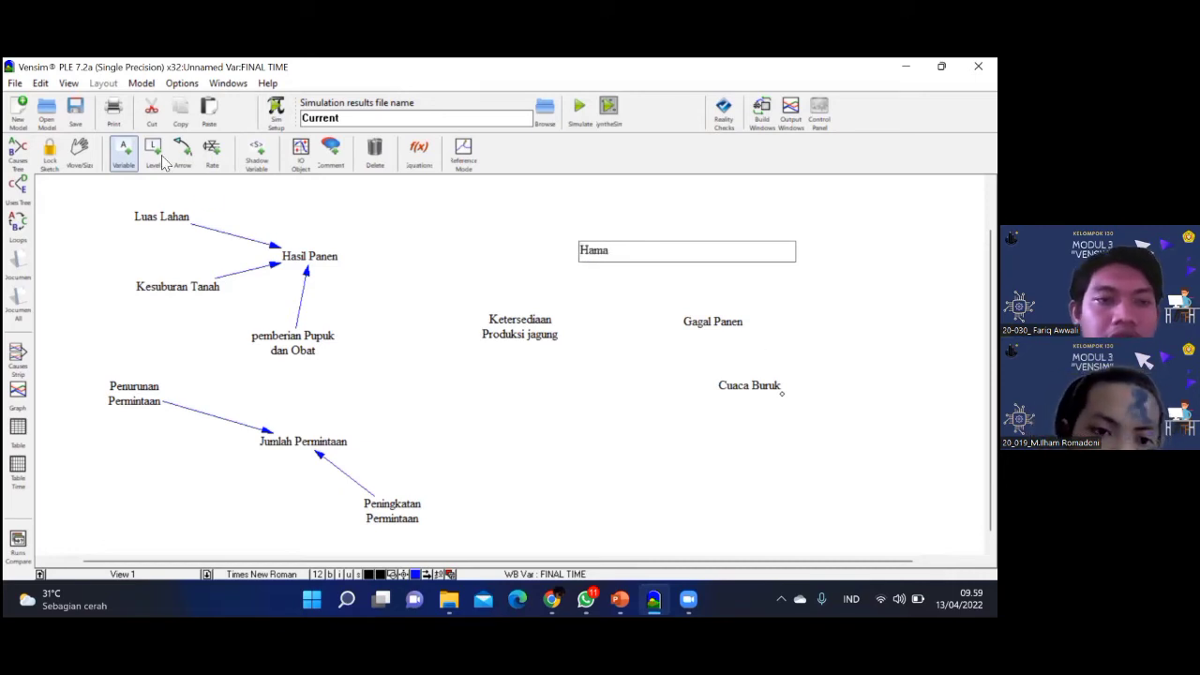
Try to draw an arrow from Hama to Gagal Panen
left_click(179, 153)
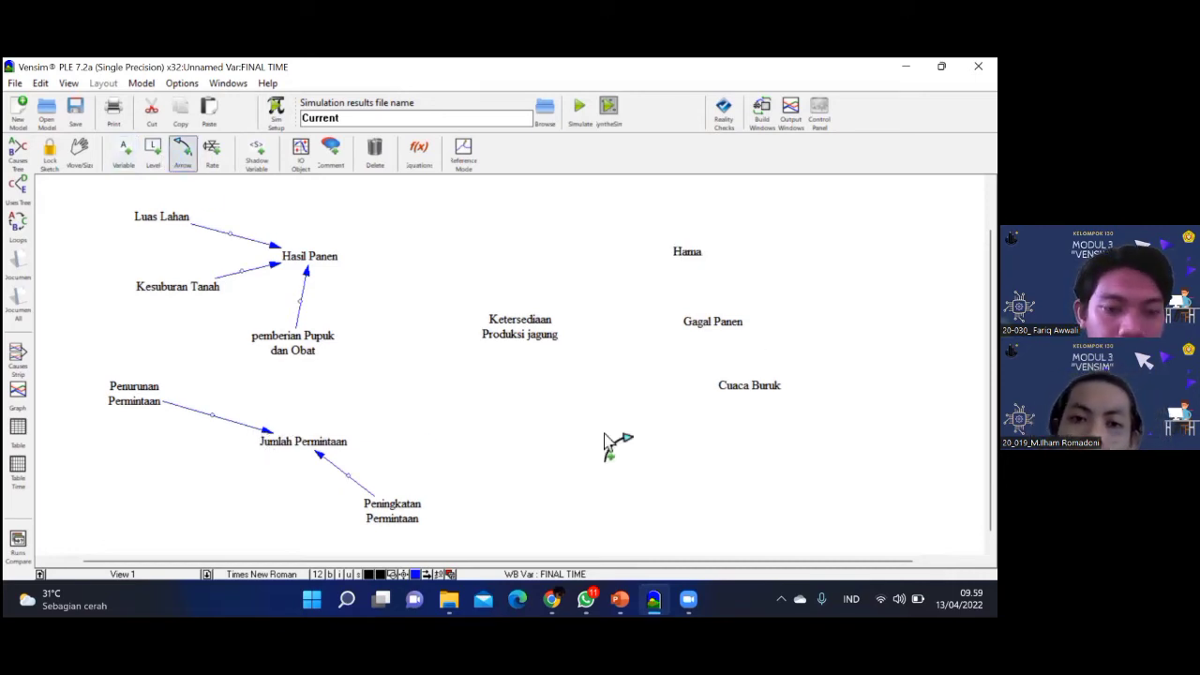
left_click(687, 253)
left_click(741, 316)
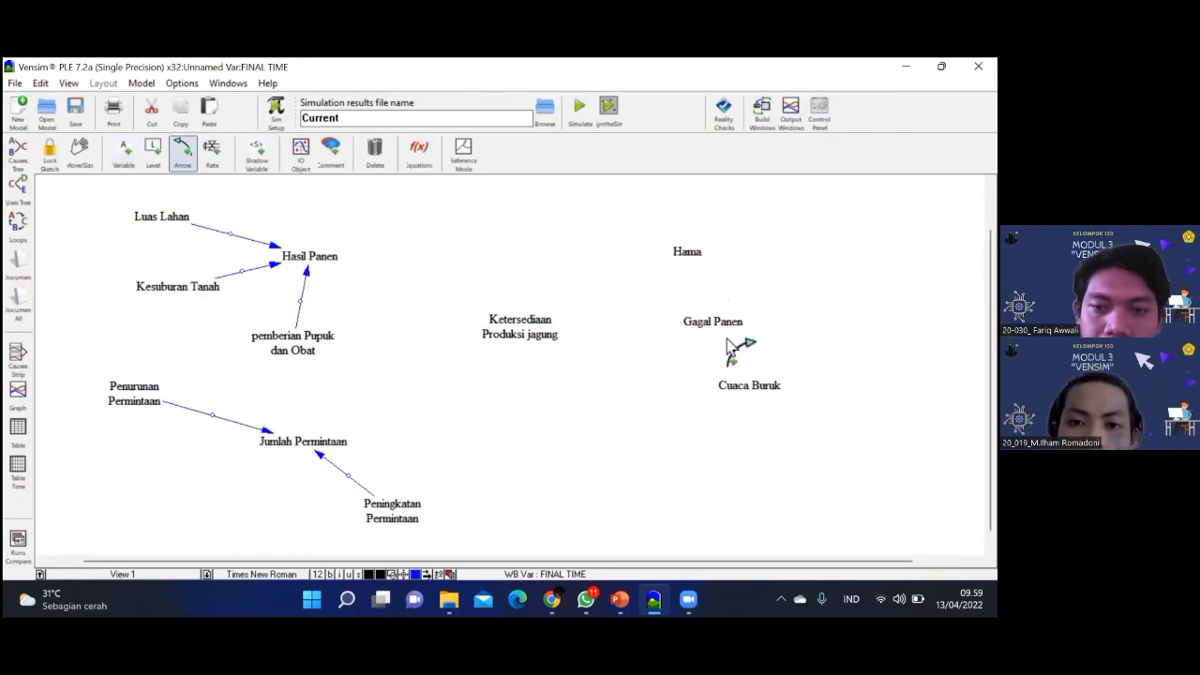
left_click(722, 334)
left_click(720, 323)
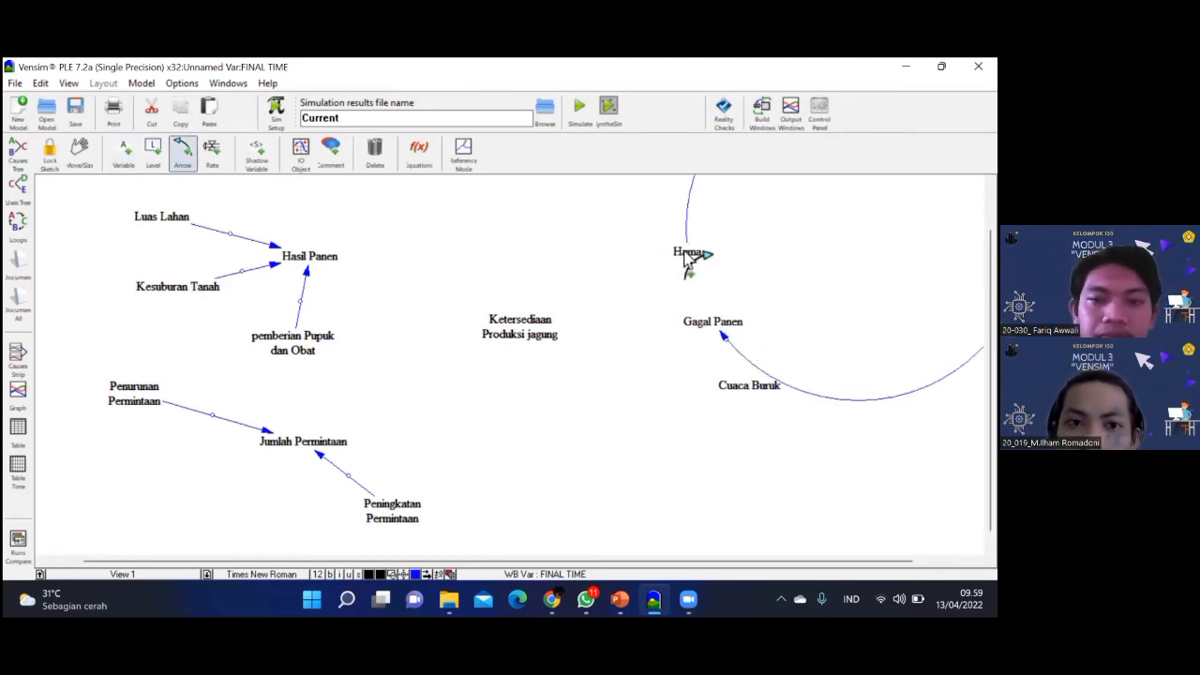
Undo the arrow attempts together with the Hama, Cuaca Buruk and Gagal Panen variables
key("ctrl+z")
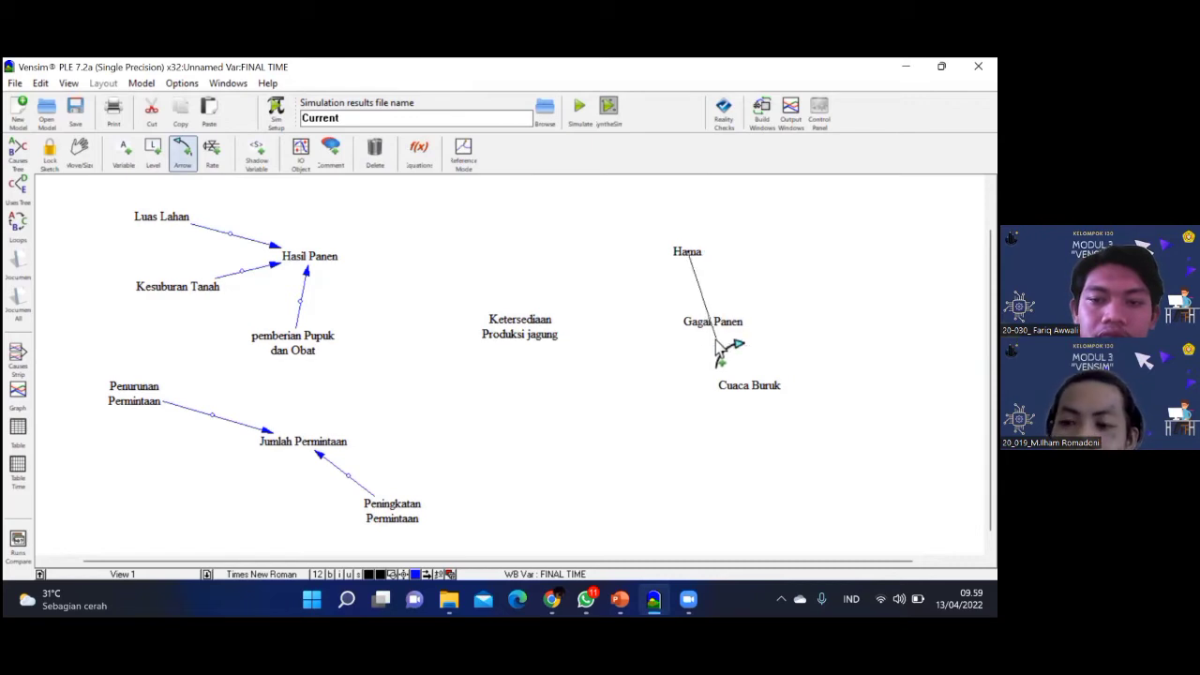
left_click(707, 318)
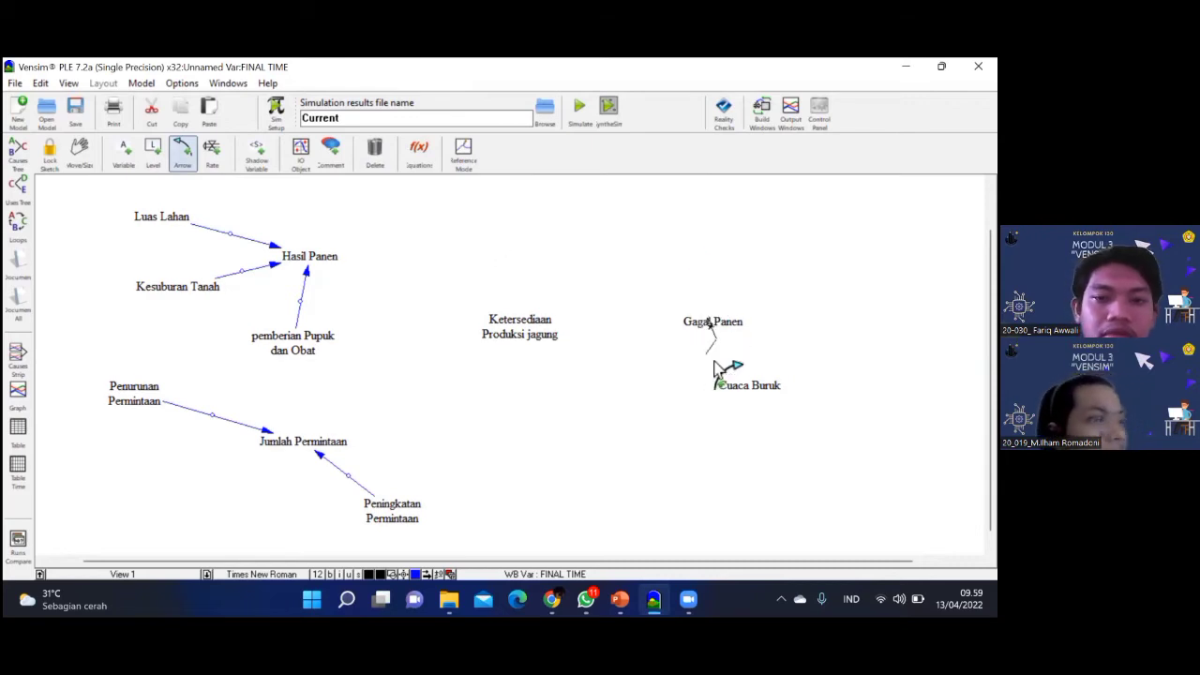
key("ctrl+z")
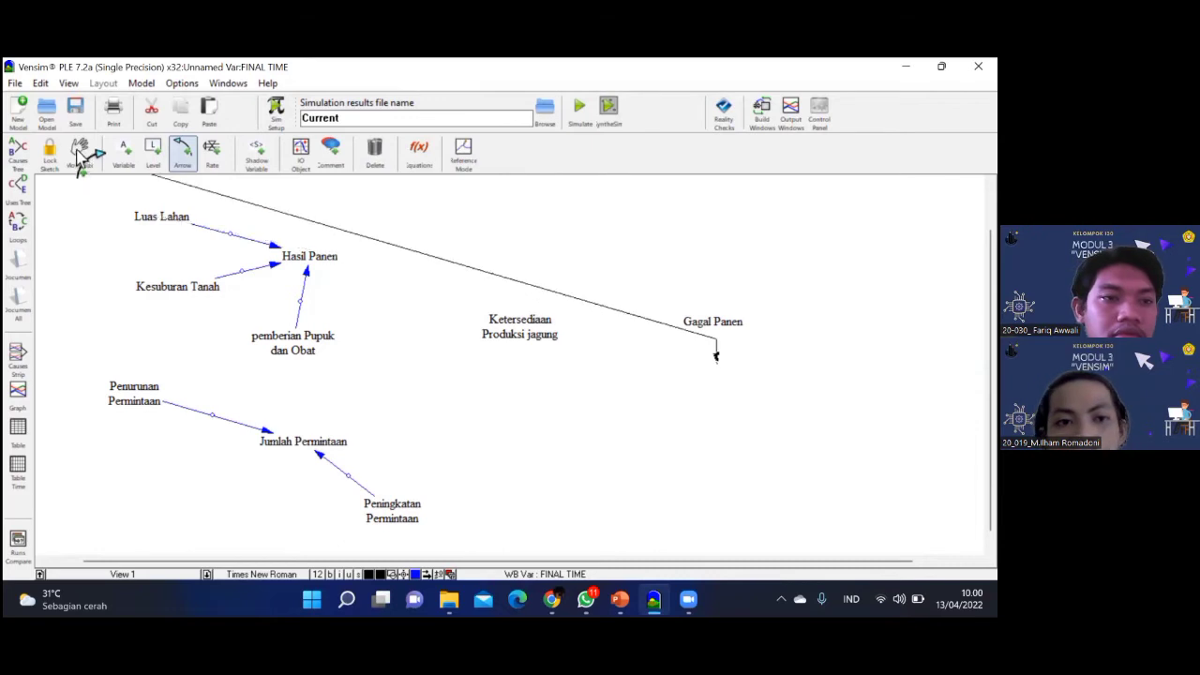
left_click(79, 152)
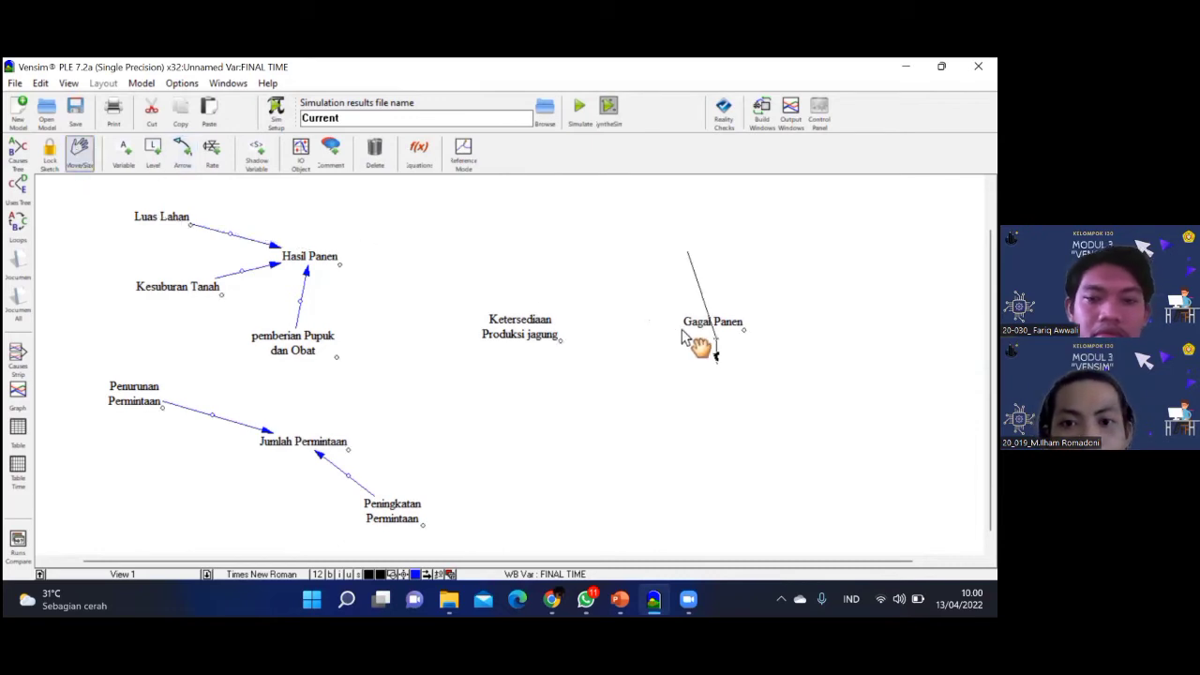
key("ctrl+z")
Add the variable "Gagal Panen" again to the right of Ketersediaan Produksi jagung
left_click(136, 157)
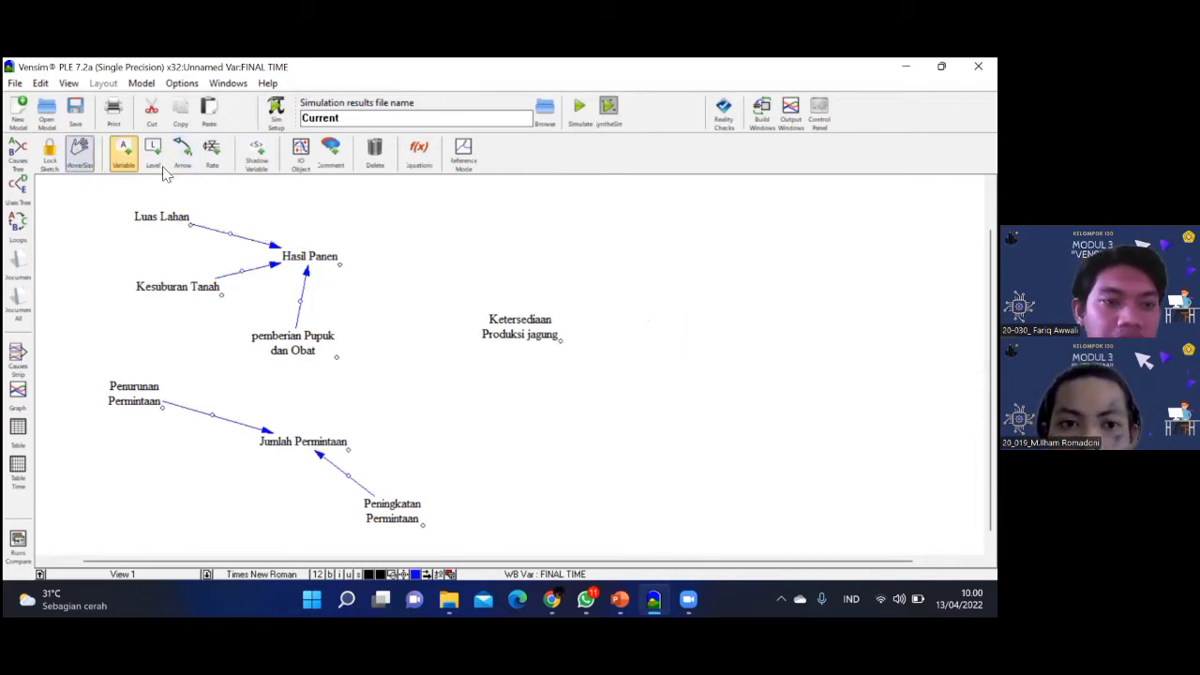
left_click(123, 159)
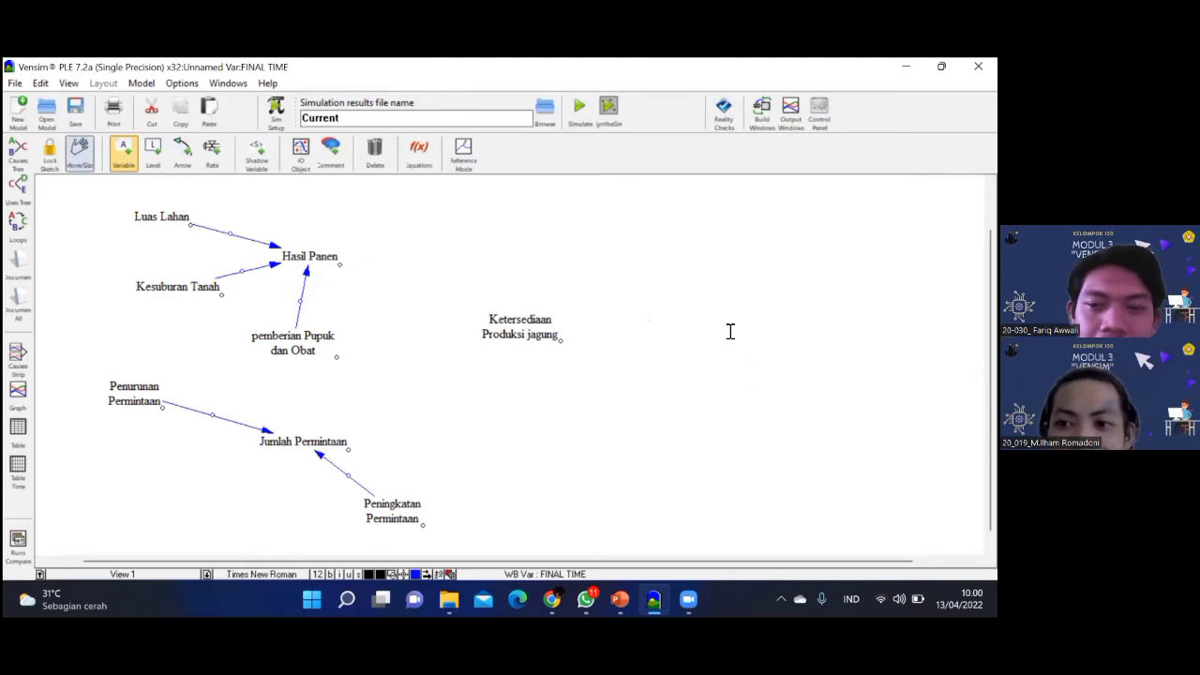
left_click(649, 327)
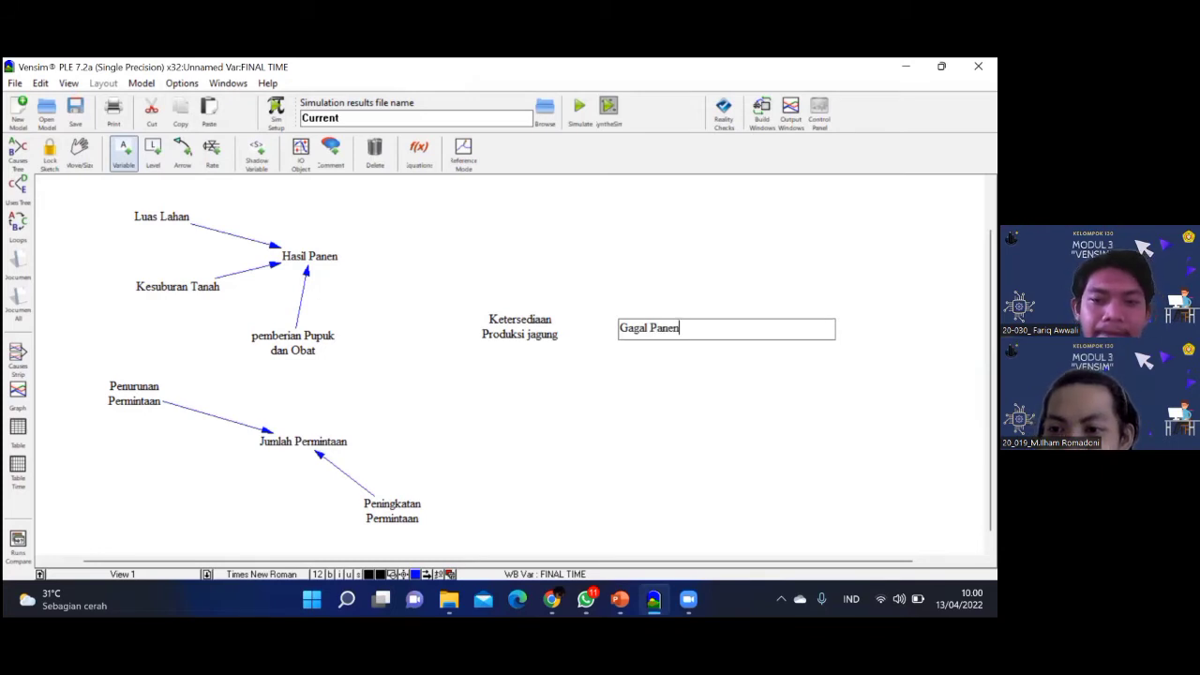
type("Gagal Panen")
Add a variable named "Hama" above Gagal Panen and one named "Cuaca Buruk" below it
left_click(700, 267)
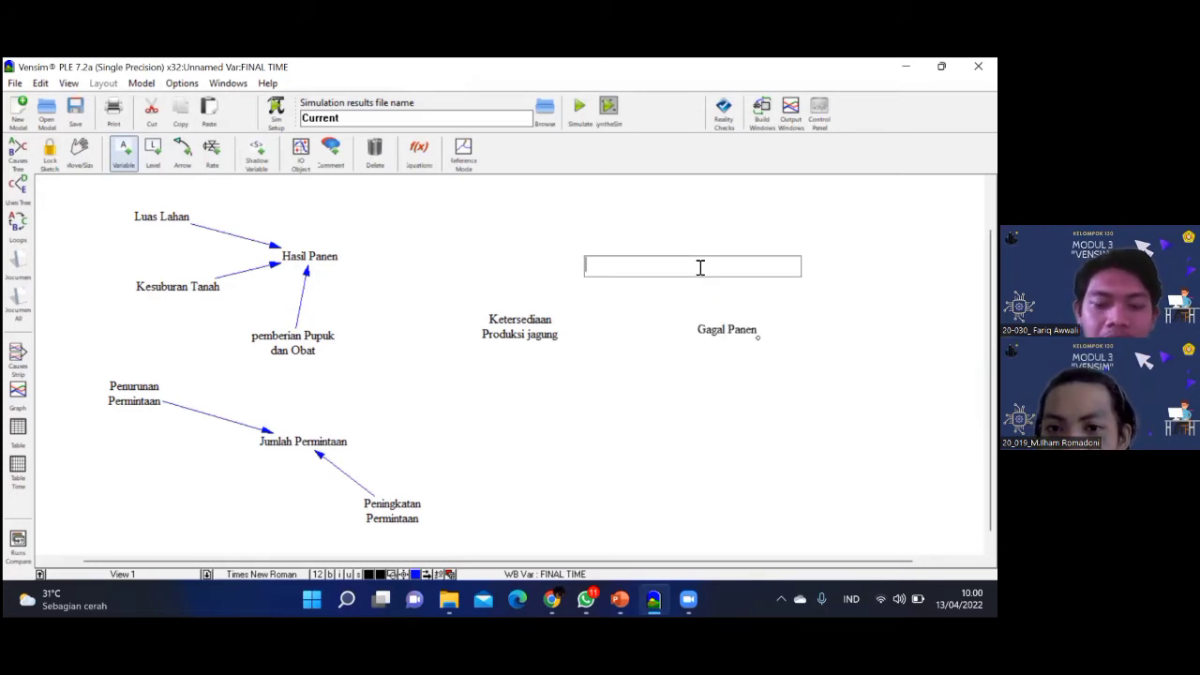
type("Hama")
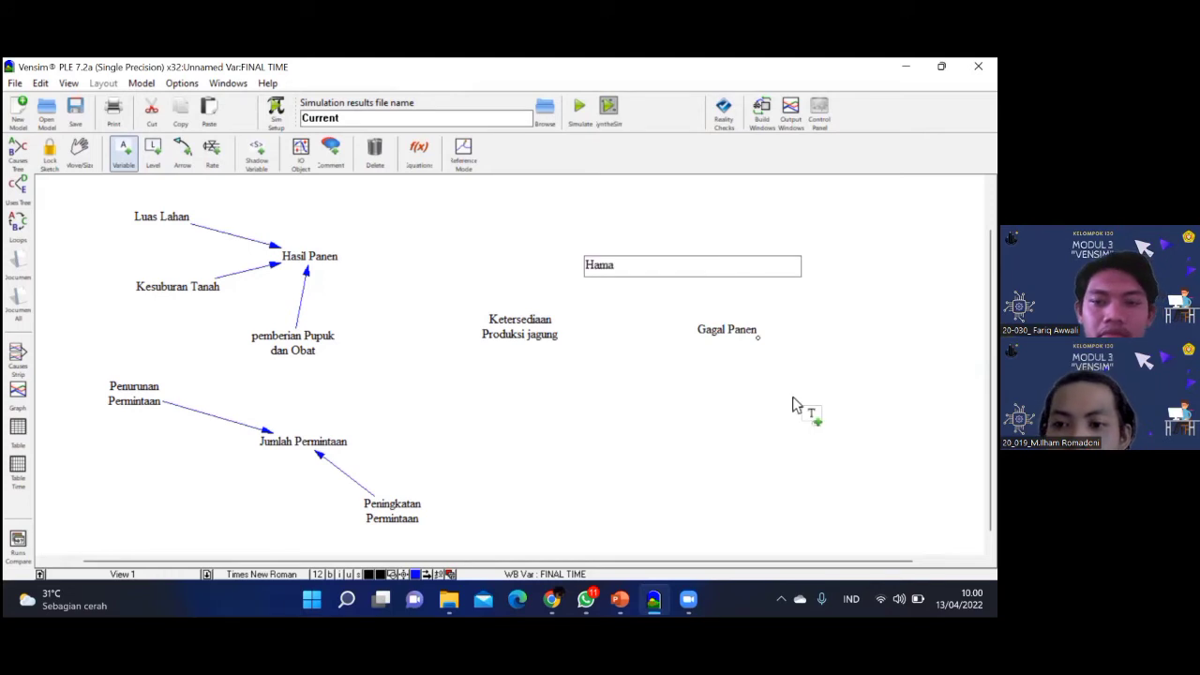
left_click(761, 391)
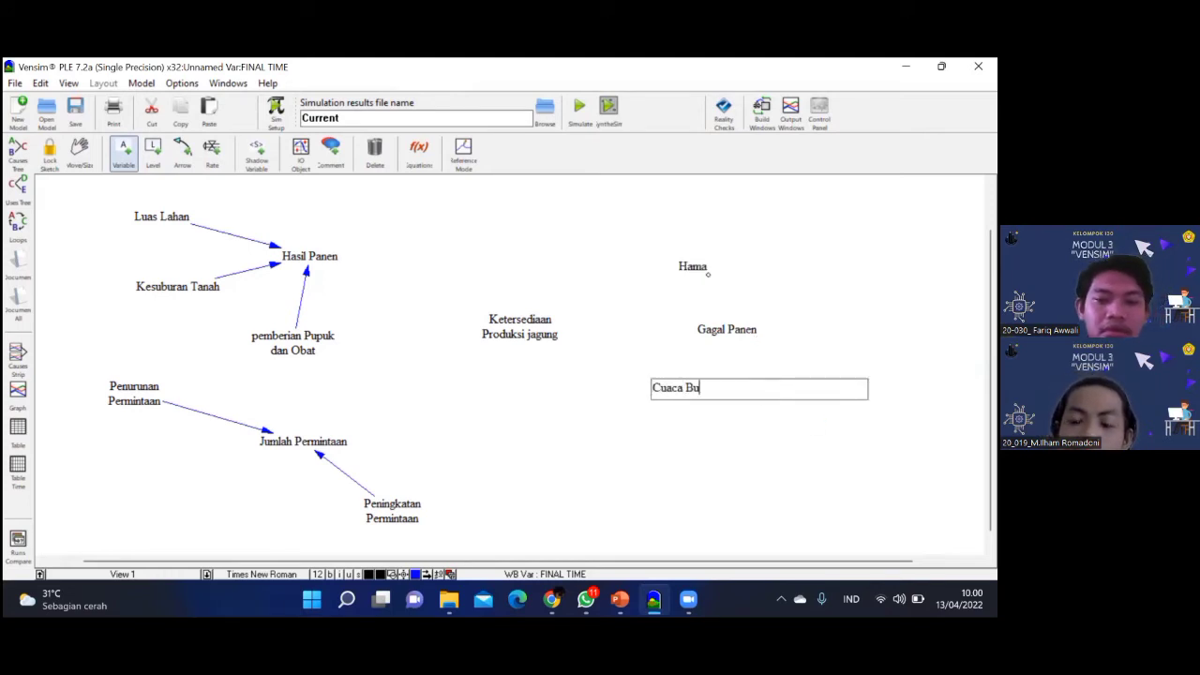
type("Cuaca Buruk")
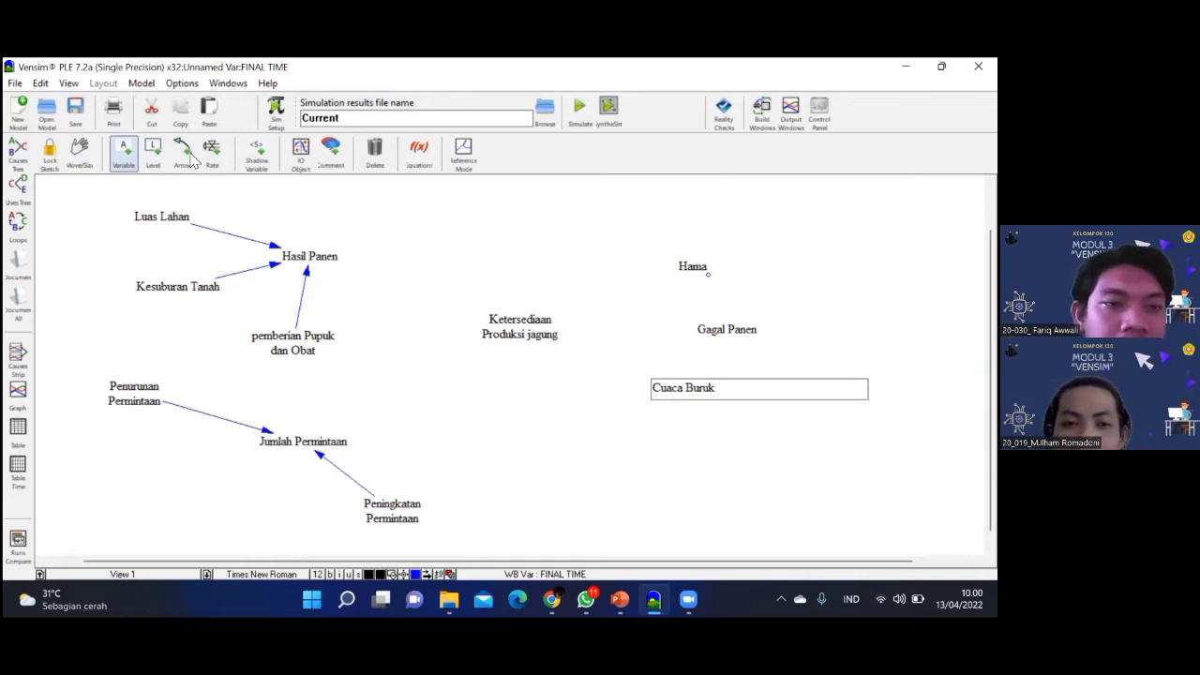
Draw straight arrows from Hama and Cuaca Buruk to Gagal Panen
left_click(183, 150)
left_click(691, 268)
left_click(720, 341)
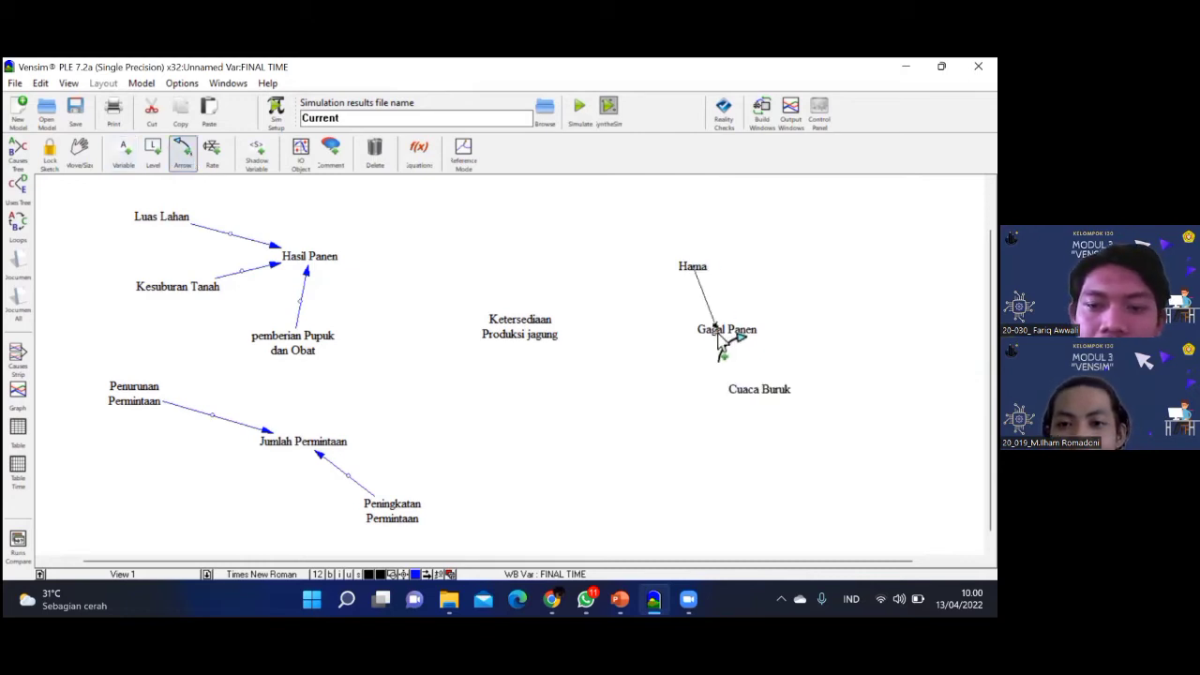
left_click(774, 394)
left_click(736, 341)
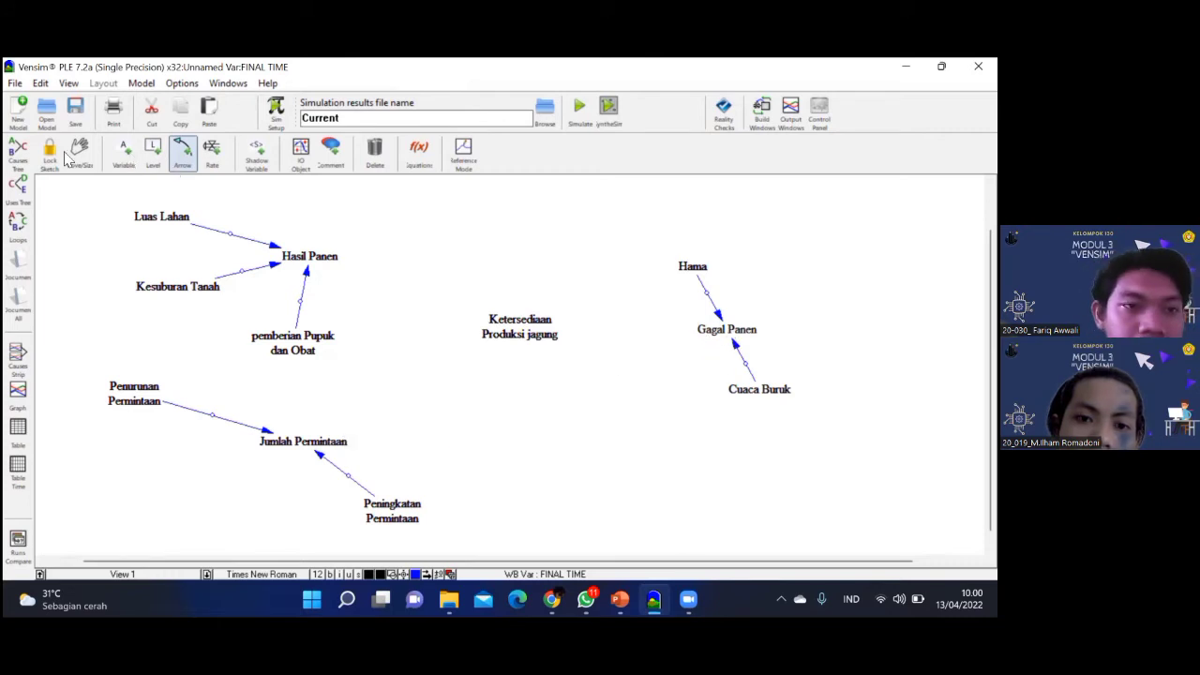
Move the Ketersediaan Produksi jagung variable slightly down in the sketch
key("1")
left_click(516, 355)
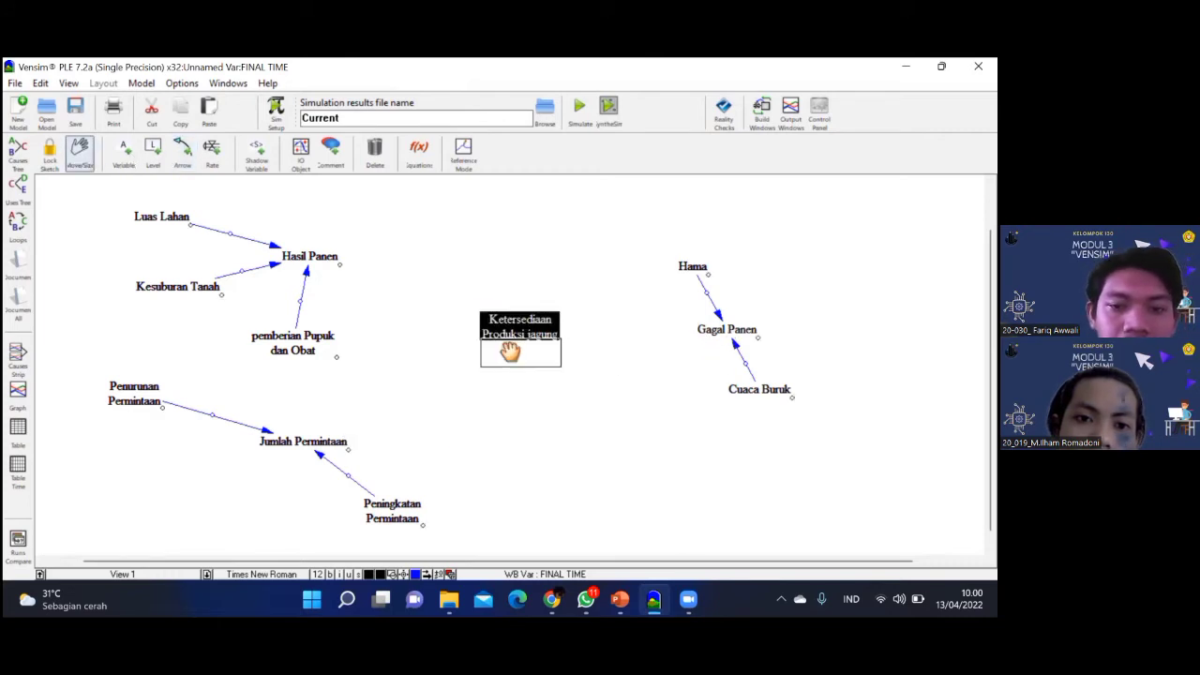
left_click(153, 356)
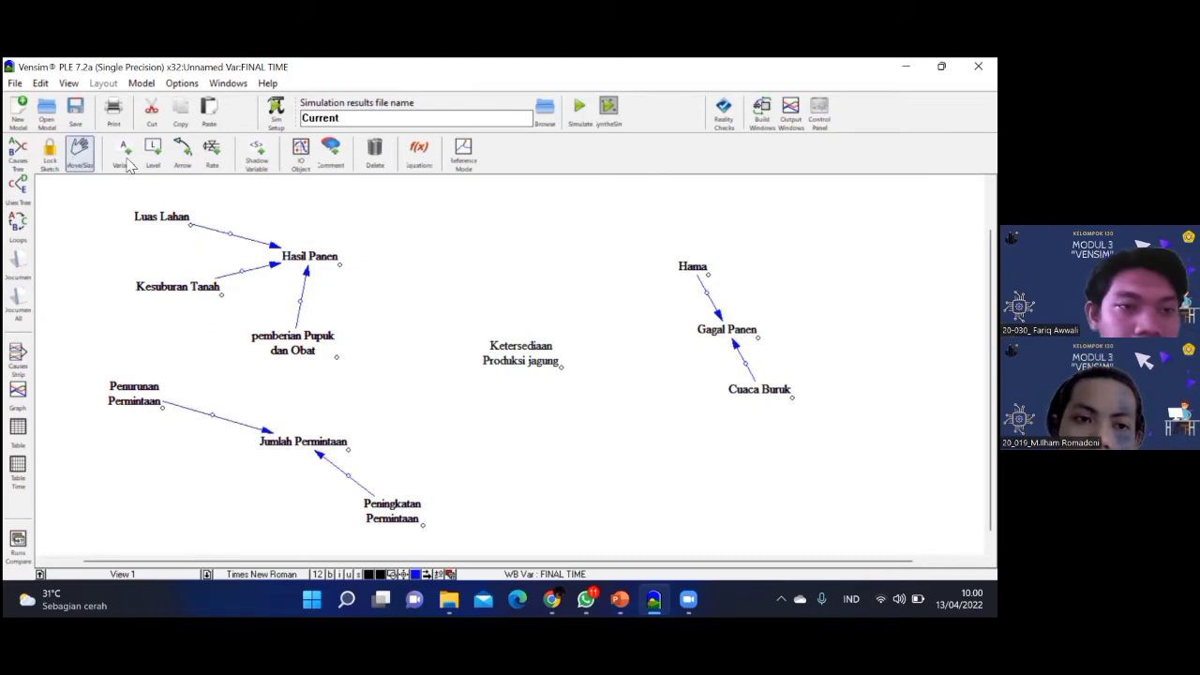
Try an arrow from Gagal Panen to pemberian Pupuk dan Obat and undo it
left_click(184, 155)
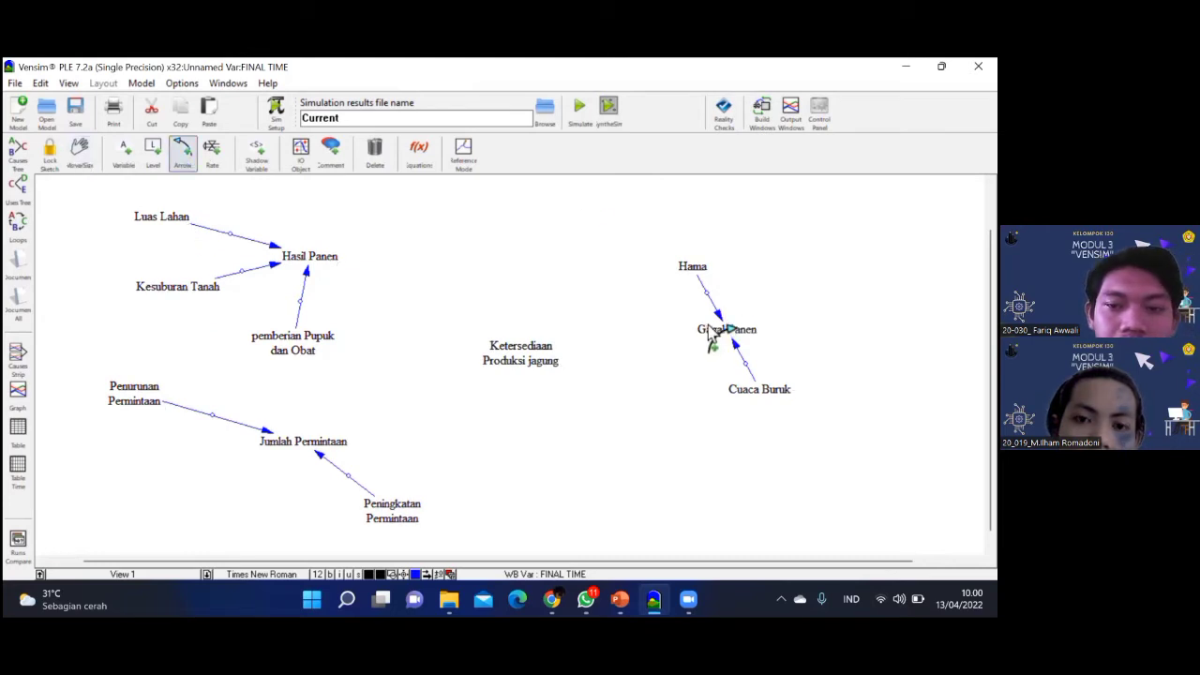
left_click(312, 345)
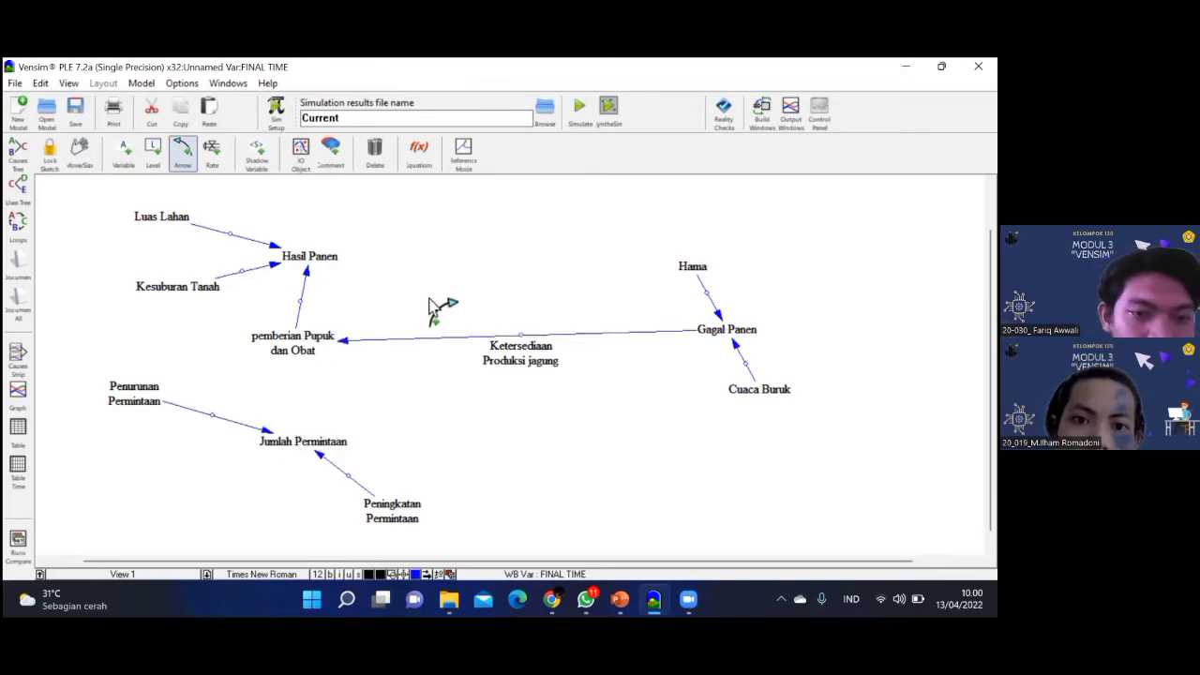
key("ctrl+z")
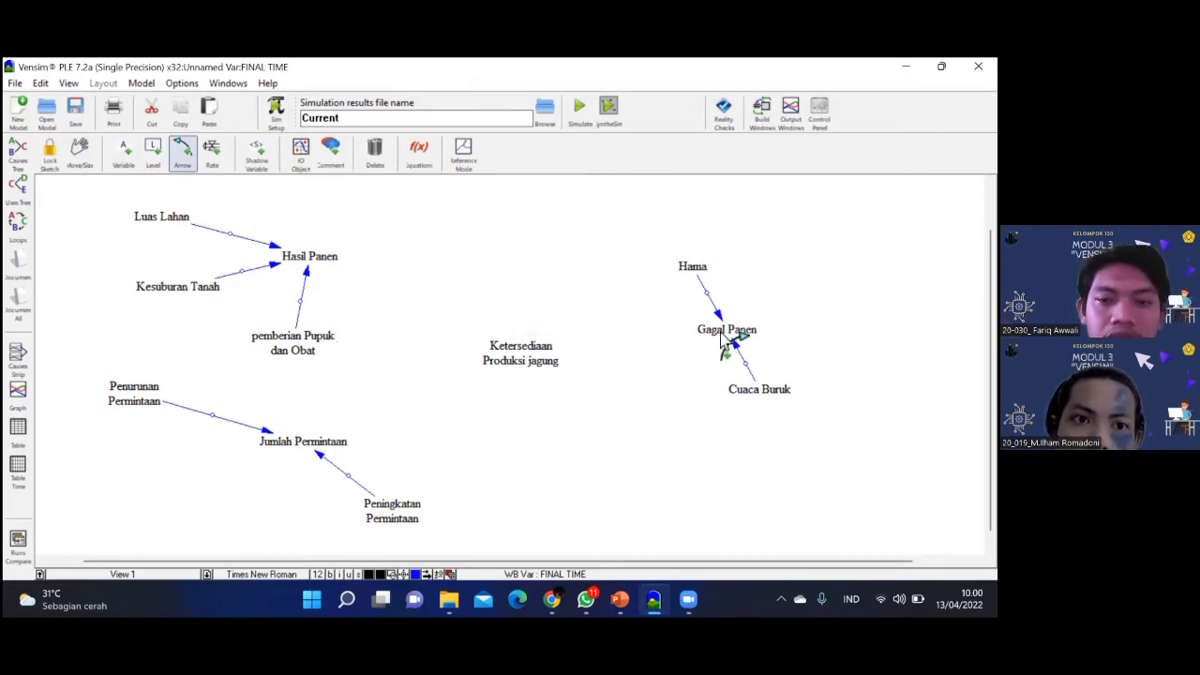
Draw straight arrows from Gagal Panen to Hasil Panen and from Jumlah Permintaan to Ketersediaan Produksi jagung
left_click(332, 261)
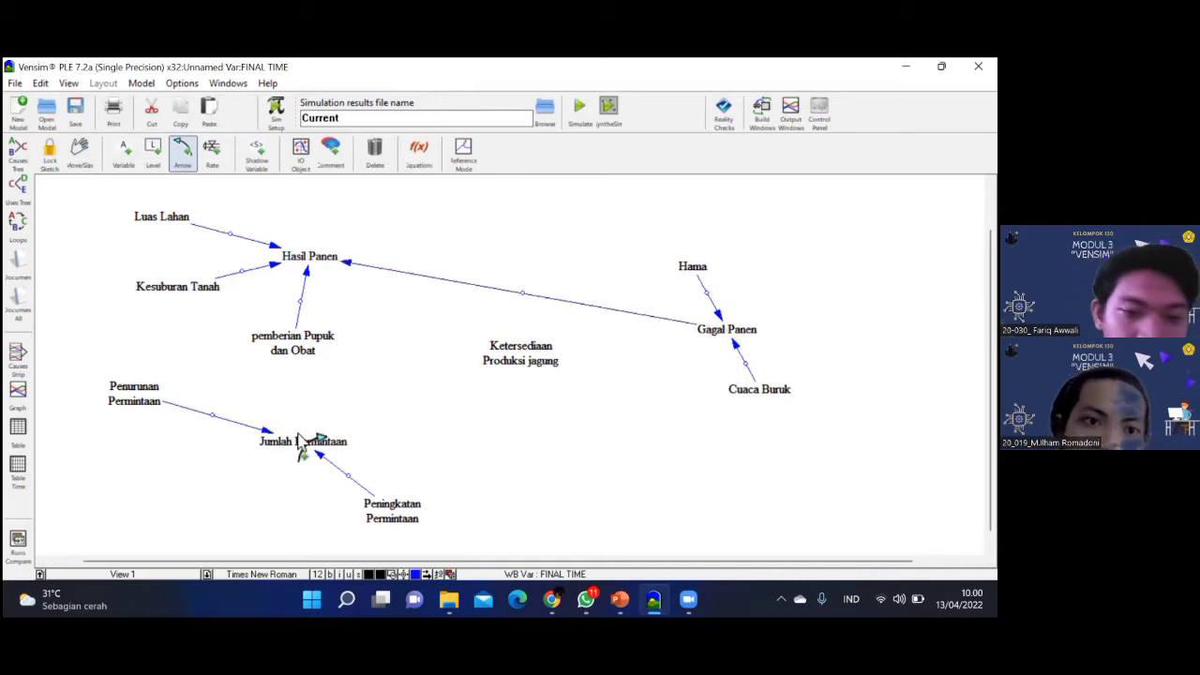
left_click(323, 442)
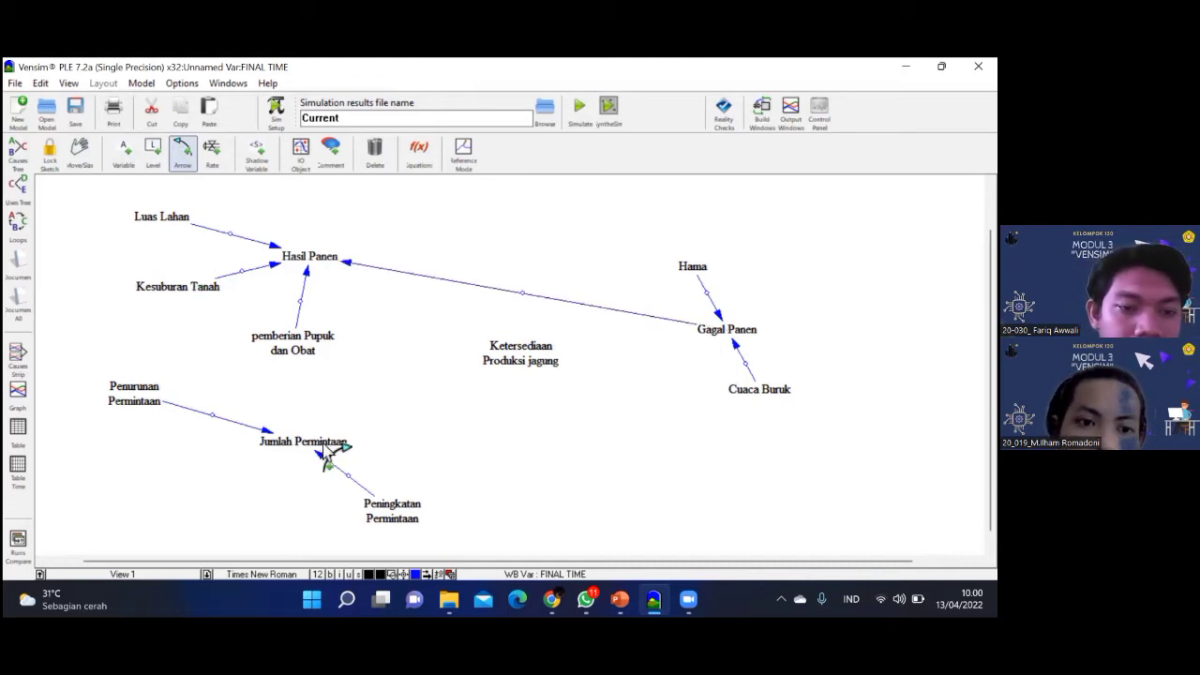
left_click(514, 361)
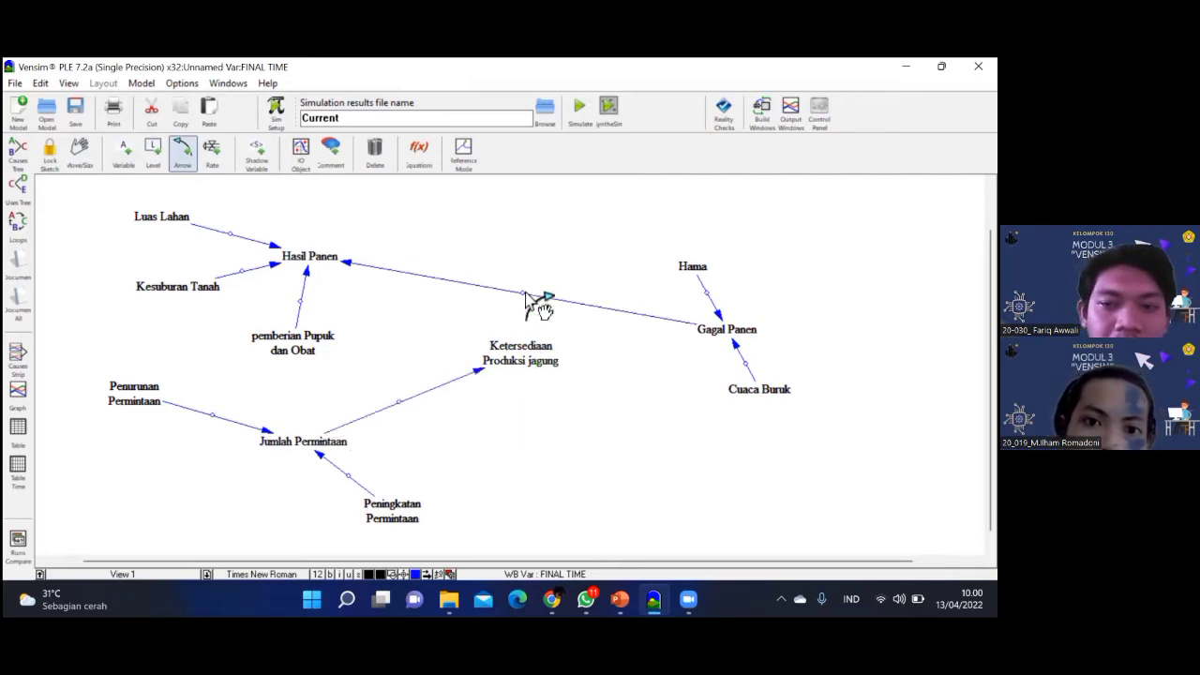
Curve the arrows leading to Hasil Panen from Gagal Panen, pemberian Pupuk dan Obat, Kesuburan Tanah and Luas Lahan
left_click_drag(525, 297, 521, 263)
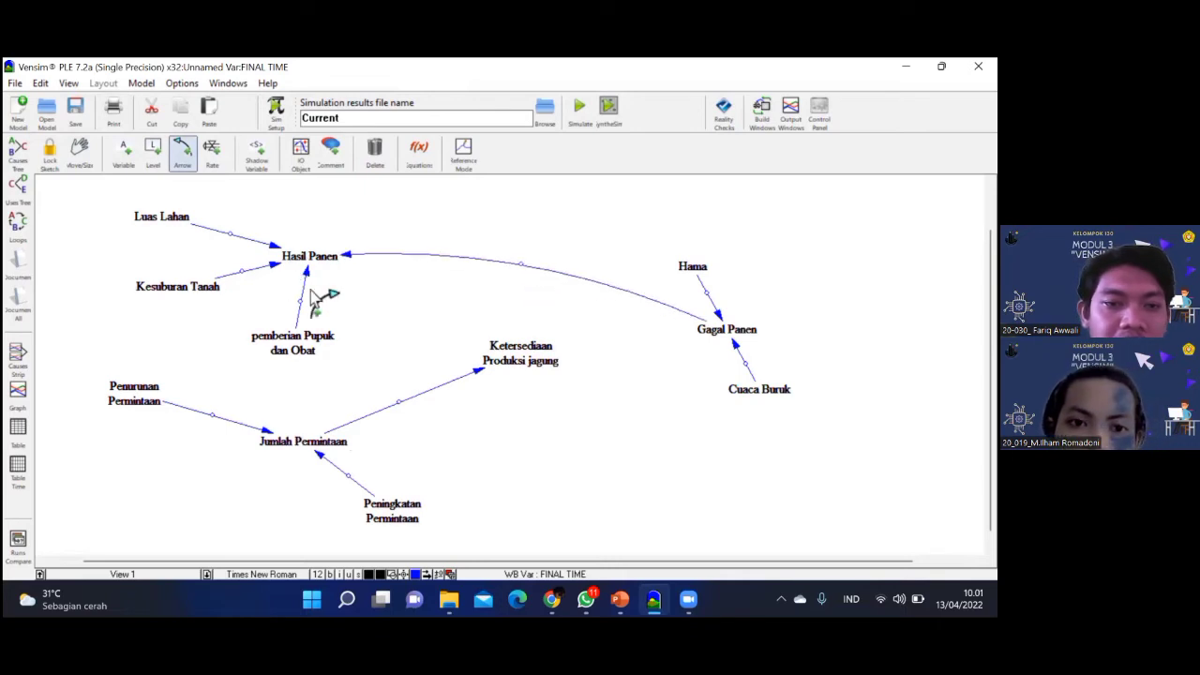
left_click_drag(301, 301, 310, 305)
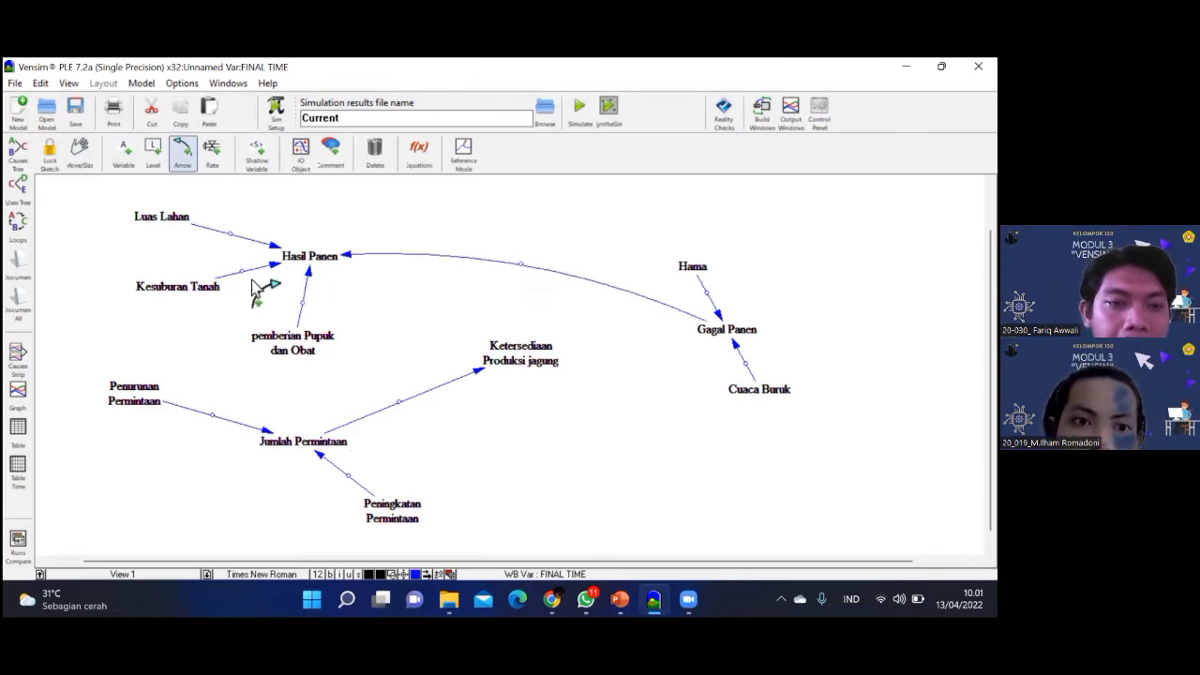
left_click_drag(236, 272, 256, 214)
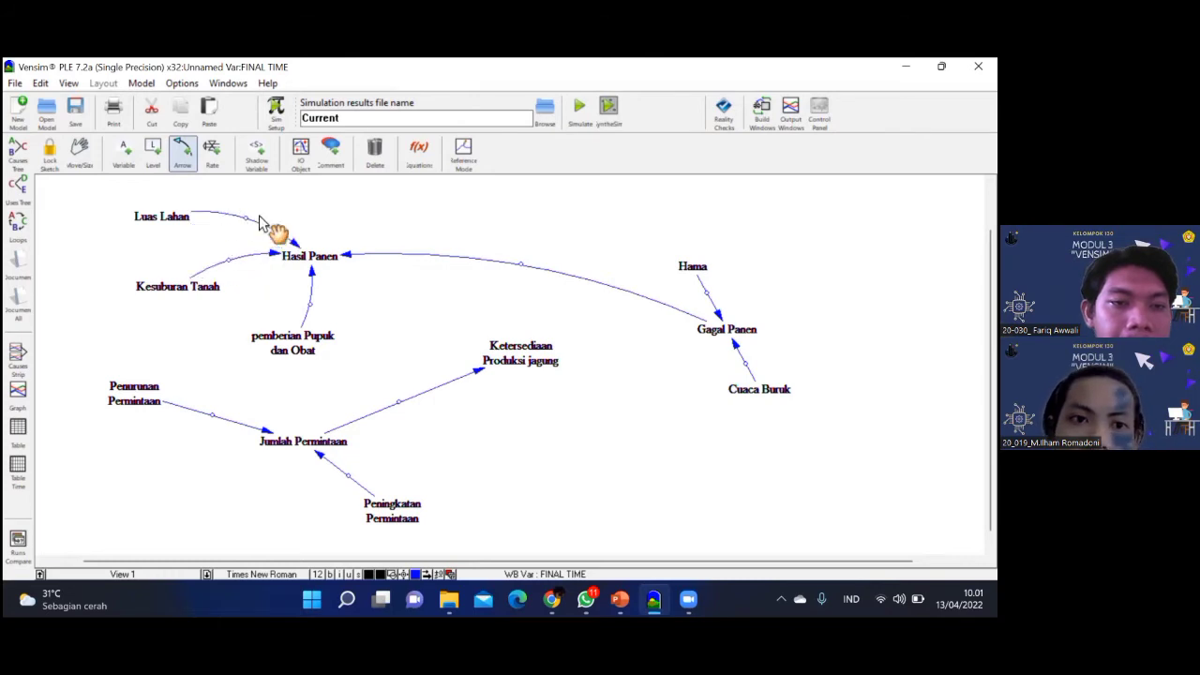
Bend the arrows from Jumlah Permintaan to Ketersediaan Produksi jagung and from Penurunan Permintaan to Jumlah Permintaan into downward curves
left_click_drag(398, 402, 425, 419)
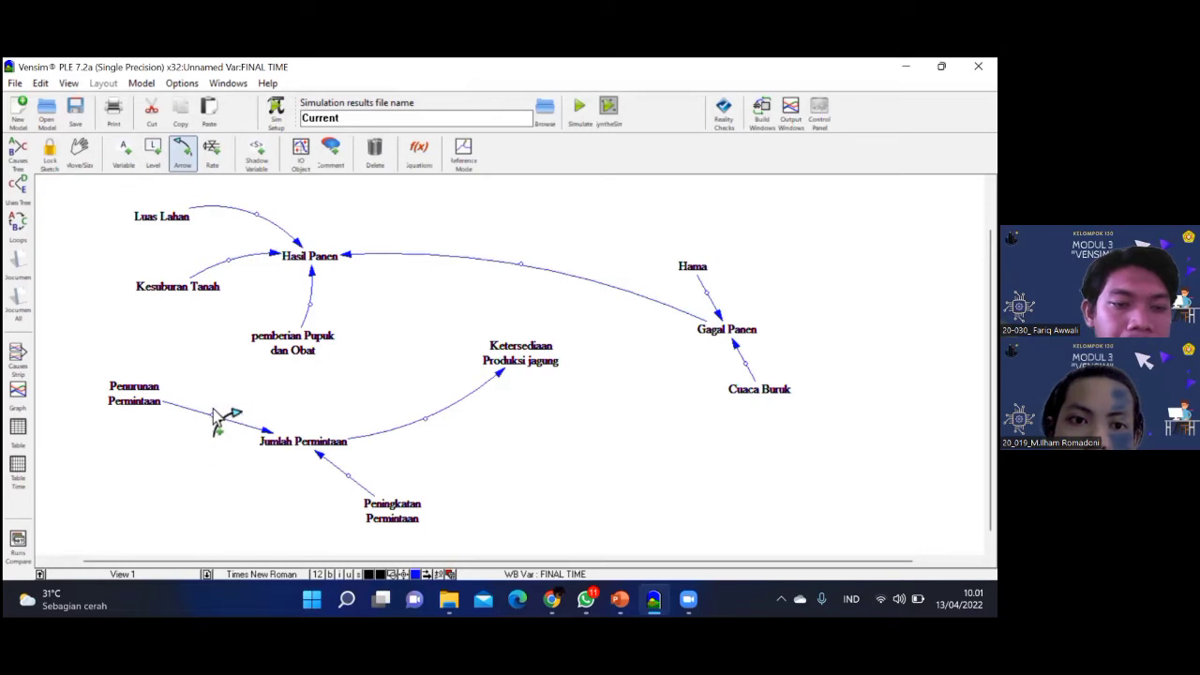
left_click_drag(216, 416, 203, 435)
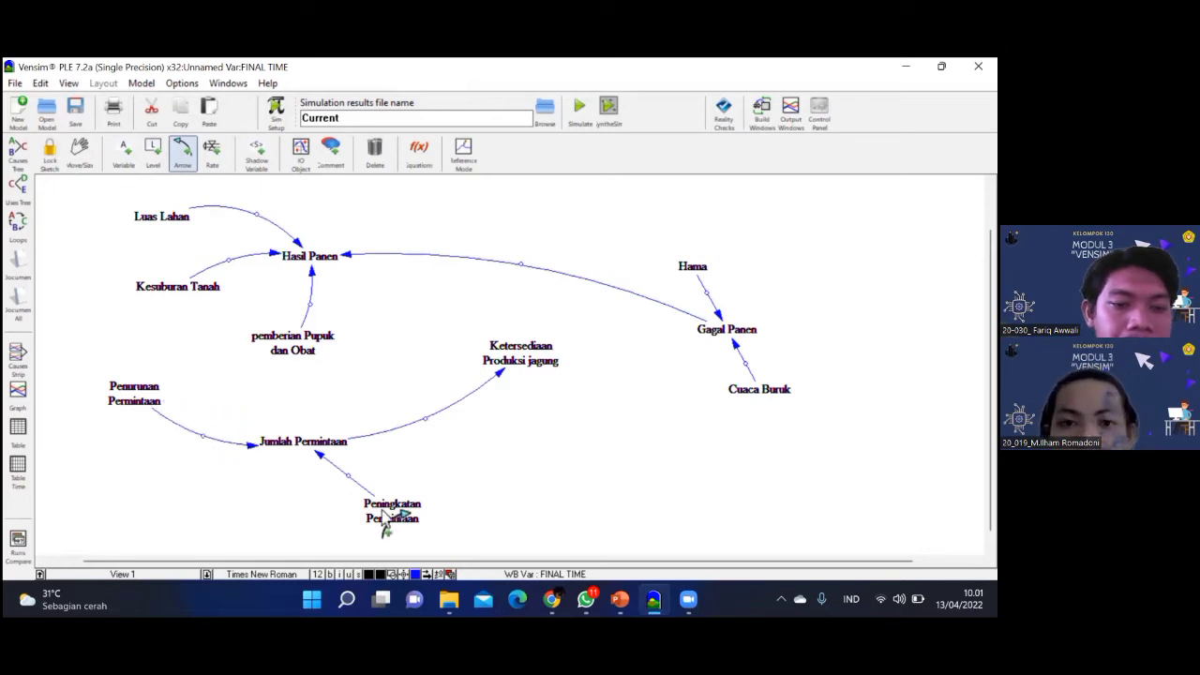
Curve the arrows from Peningkatan Permintaan to Jumlah Permintaan and from Cuaca Buruk and Hama to Gagal Panen
left_click_drag(348, 480, 339, 507)
left_click_drag(747, 366, 793, 363)
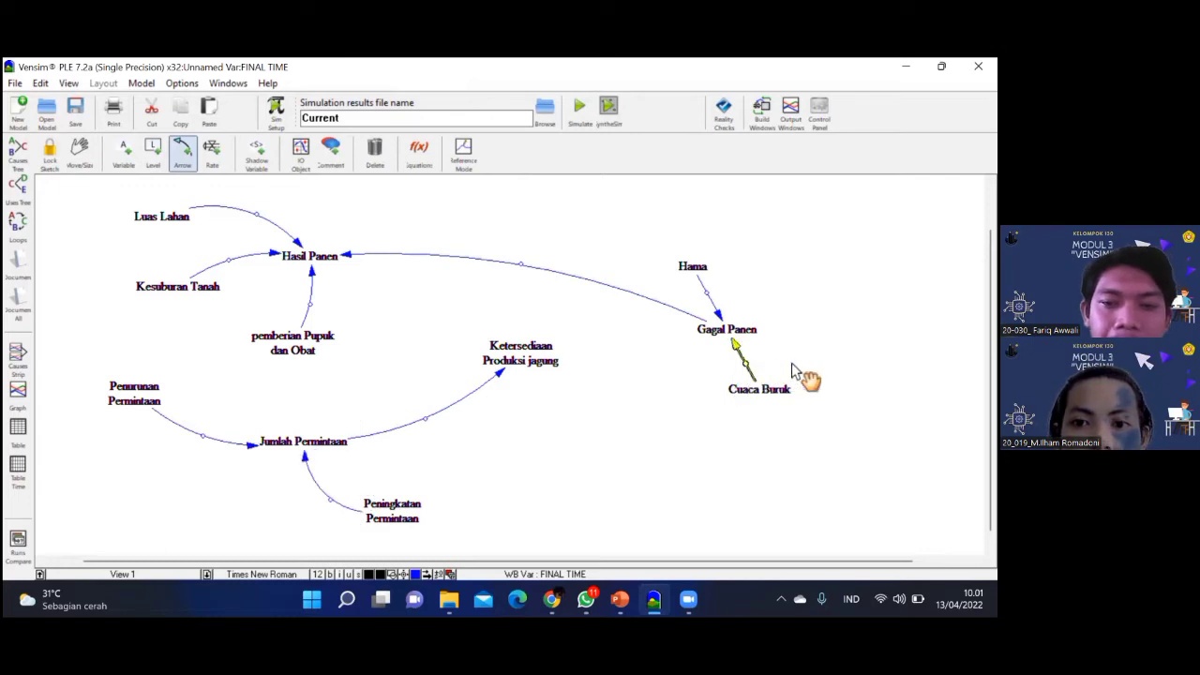
mouse_move(716, 296)
left_mouse_down()
mouse_move(690, 289)
mouse_move(738, 244)
left_mouse_up()
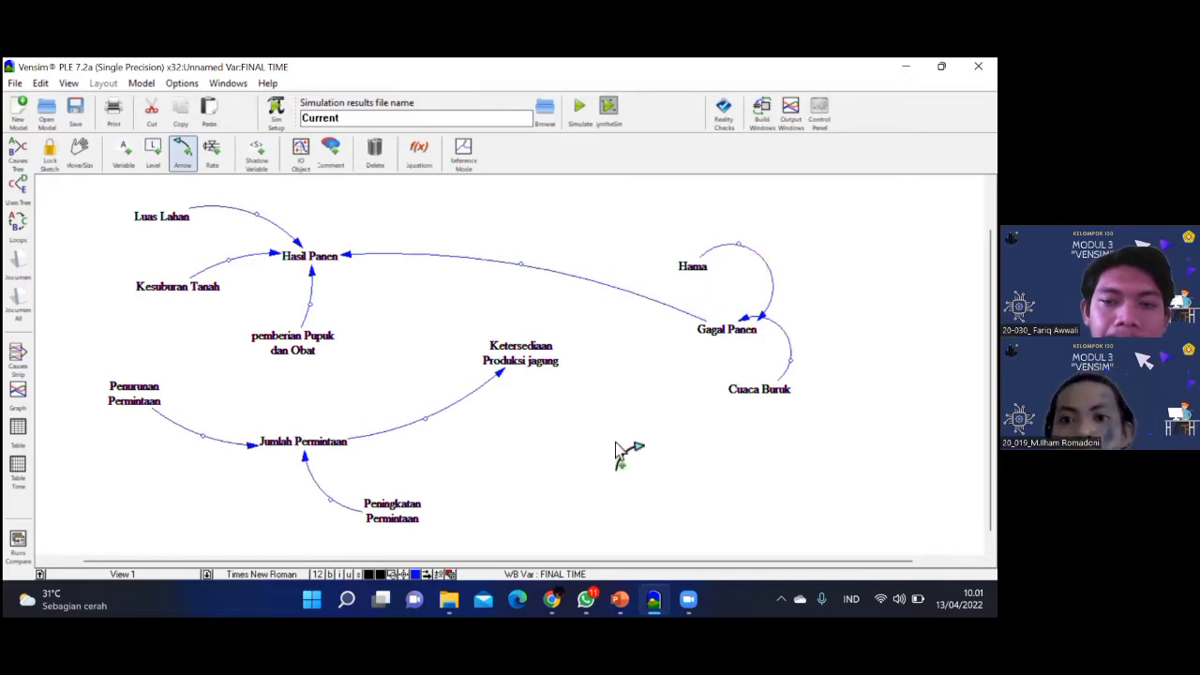
scroll(122, 216, "up", 1)
left_click(80, 150)
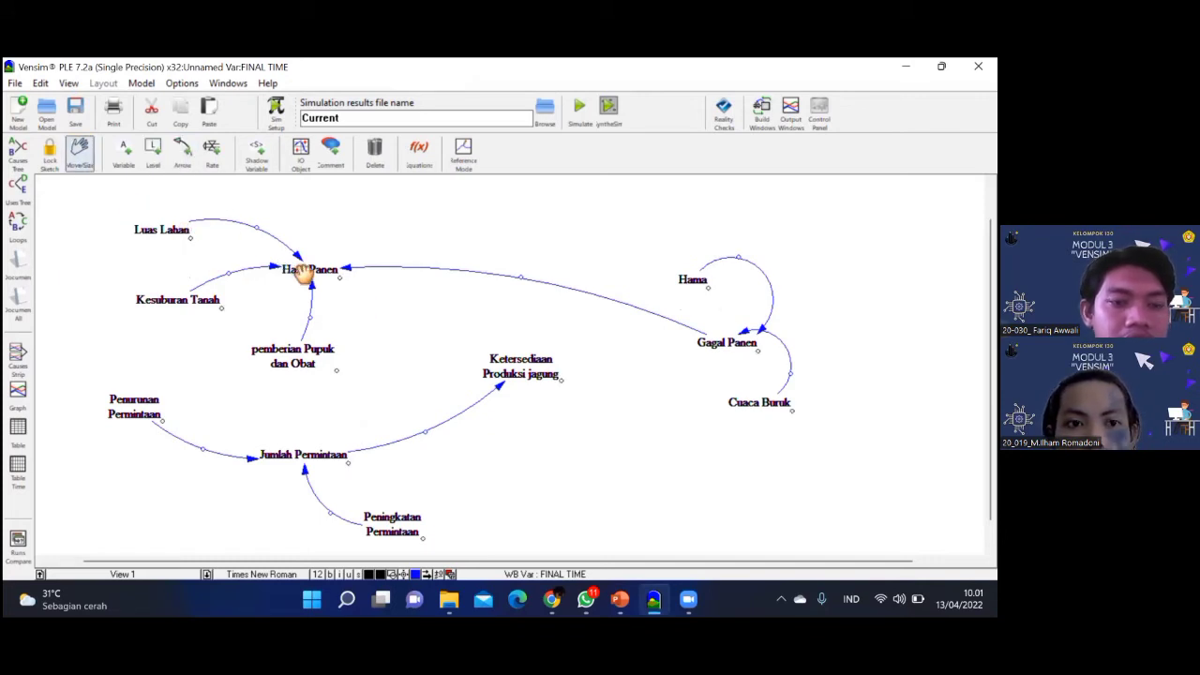
left_click(172, 230)
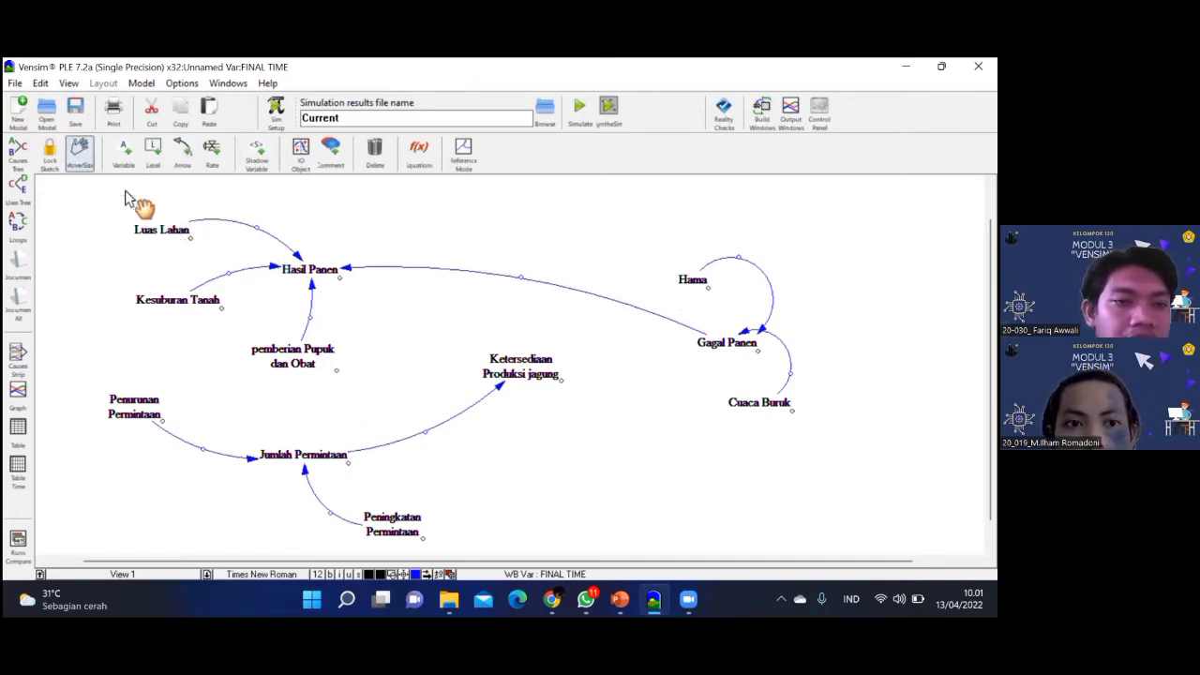
right_click(171, 234)
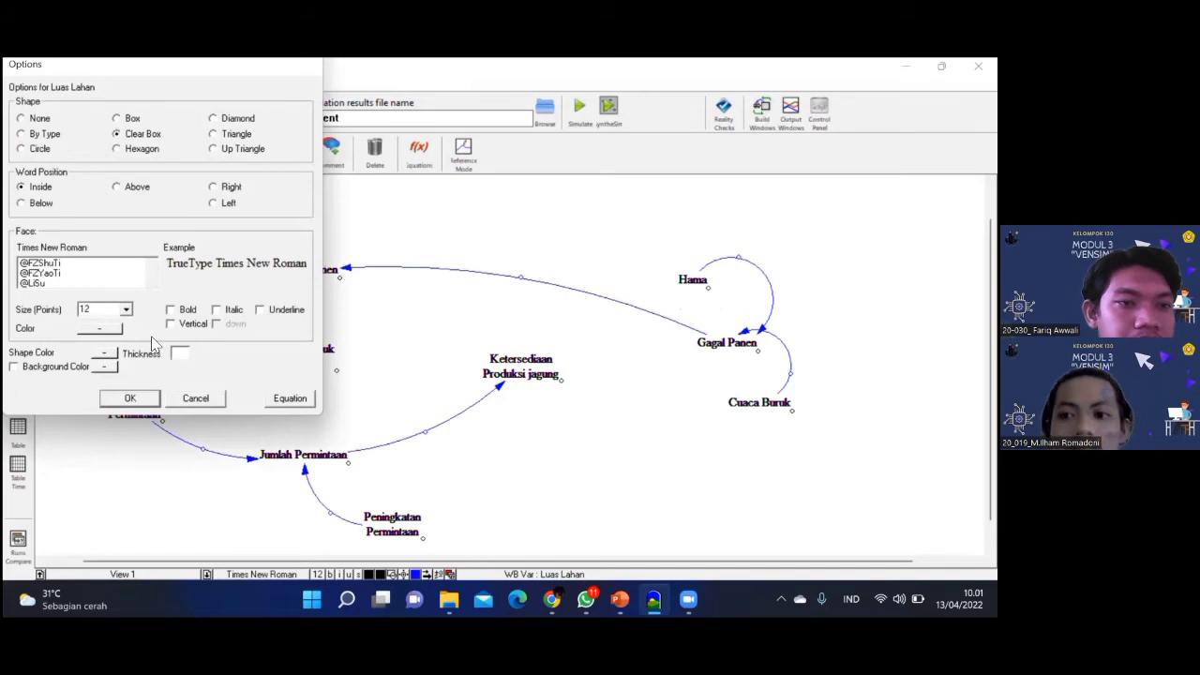
left_click(212, 400)
left_click(166, 233)
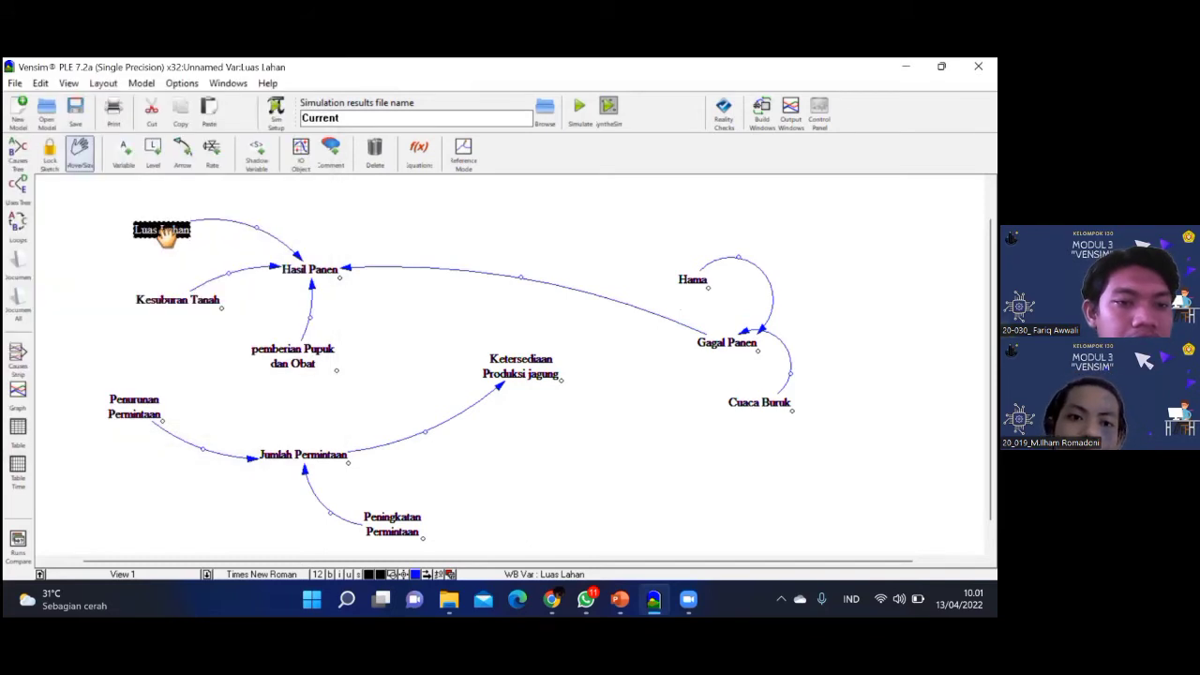
left_click_drag(301, 260, 313, 270)
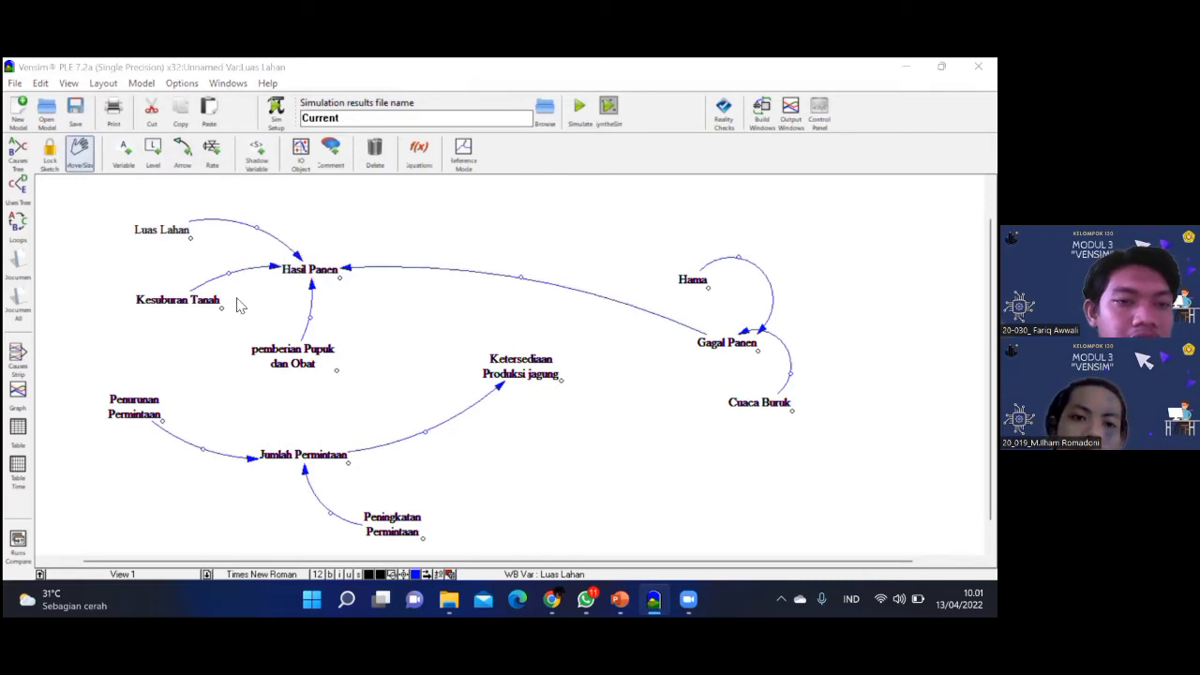
left_click(237, 300)
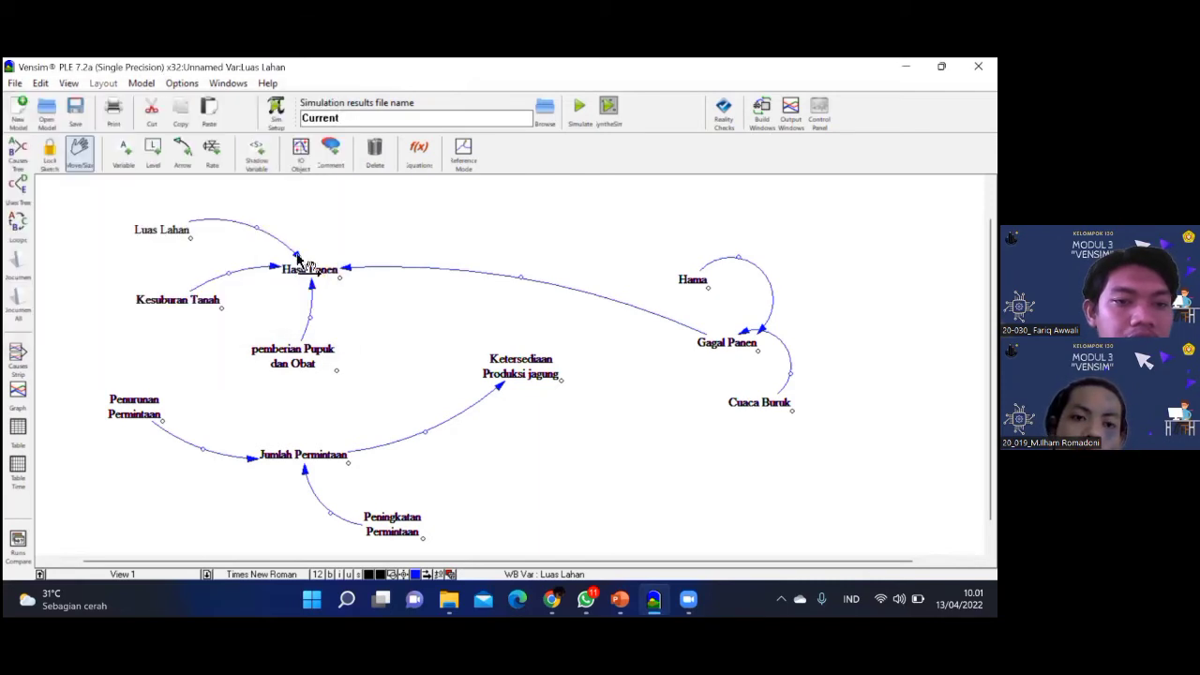
Set + polarity on the arrows to Hasil Panen from Luas Lahan, Kesuburan Tanah and pemberian Pupuk dan Obat
right_click(299, 253)
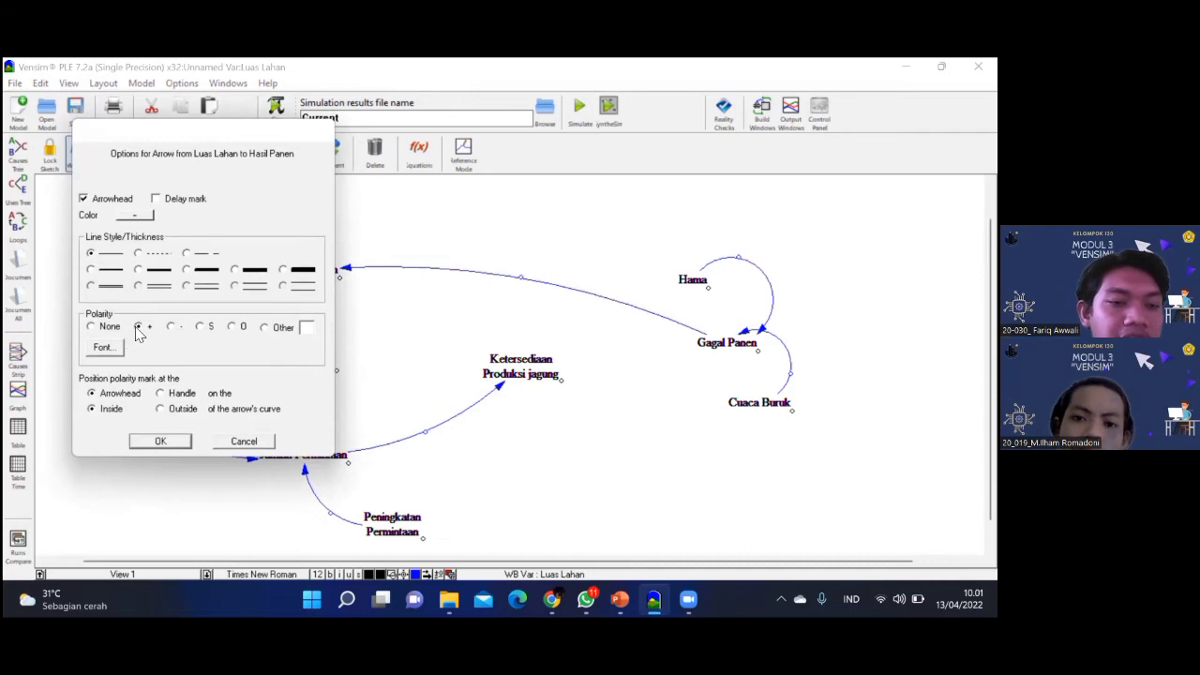
left_click(167, 328)
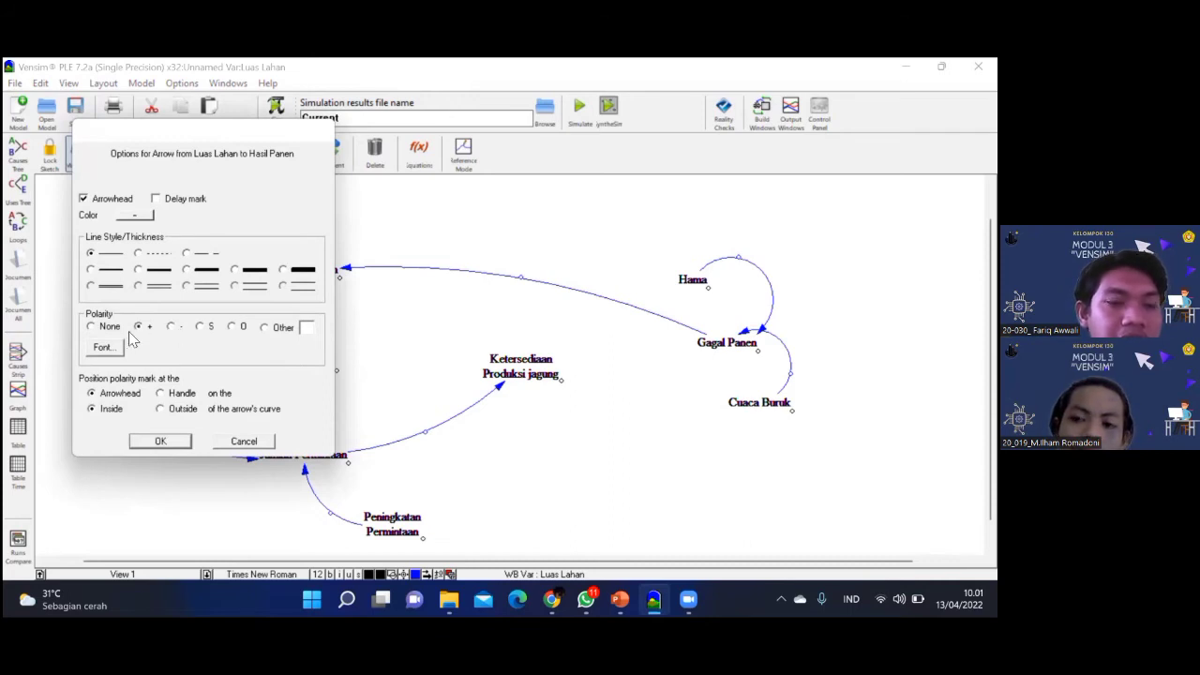
left_click(186, 438)
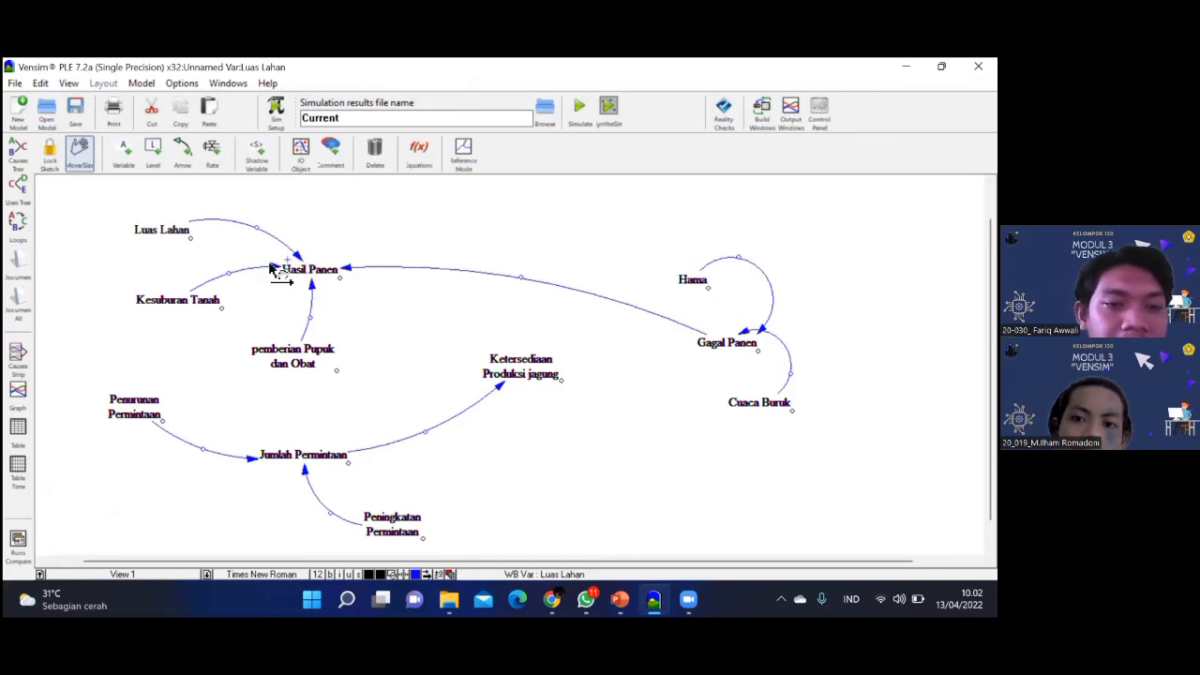
left_click(272, 269)
right_click(272, 270)
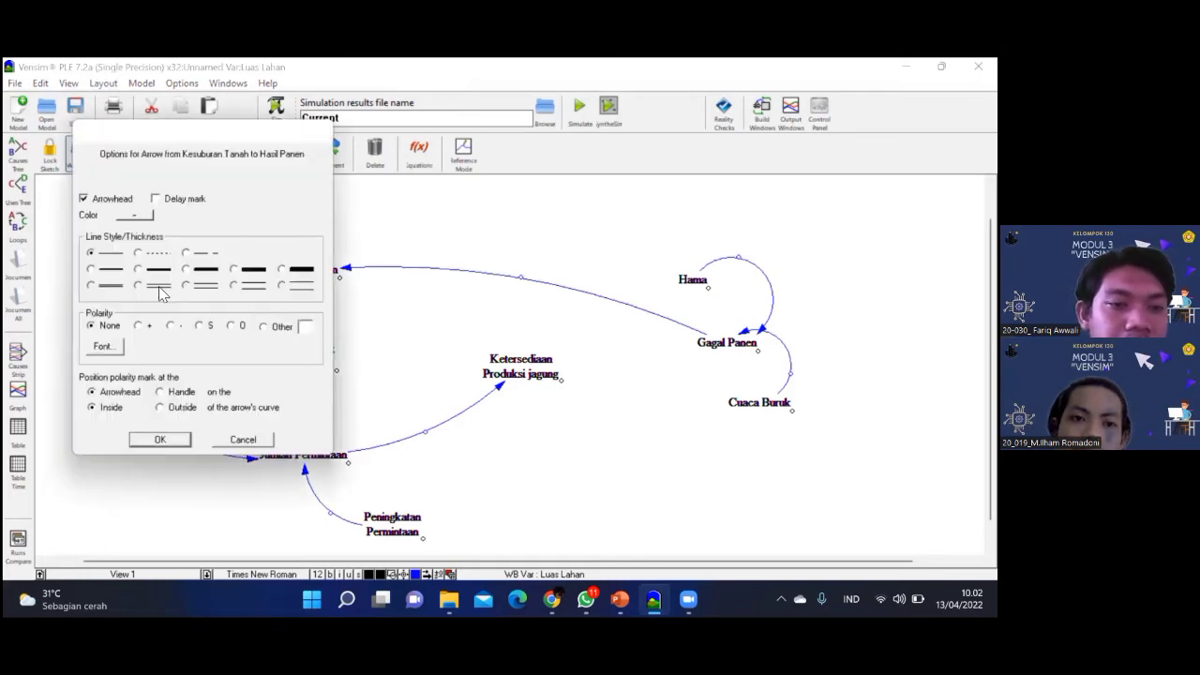
left_click(164, 445)
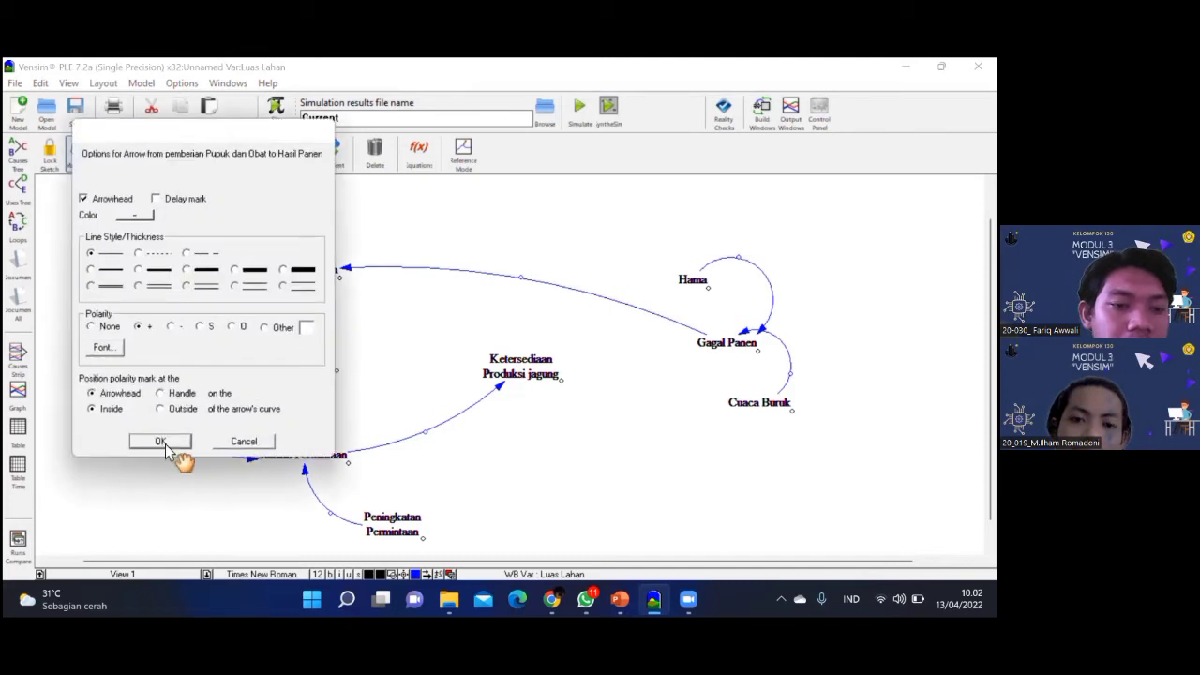
left_click(167, 443)
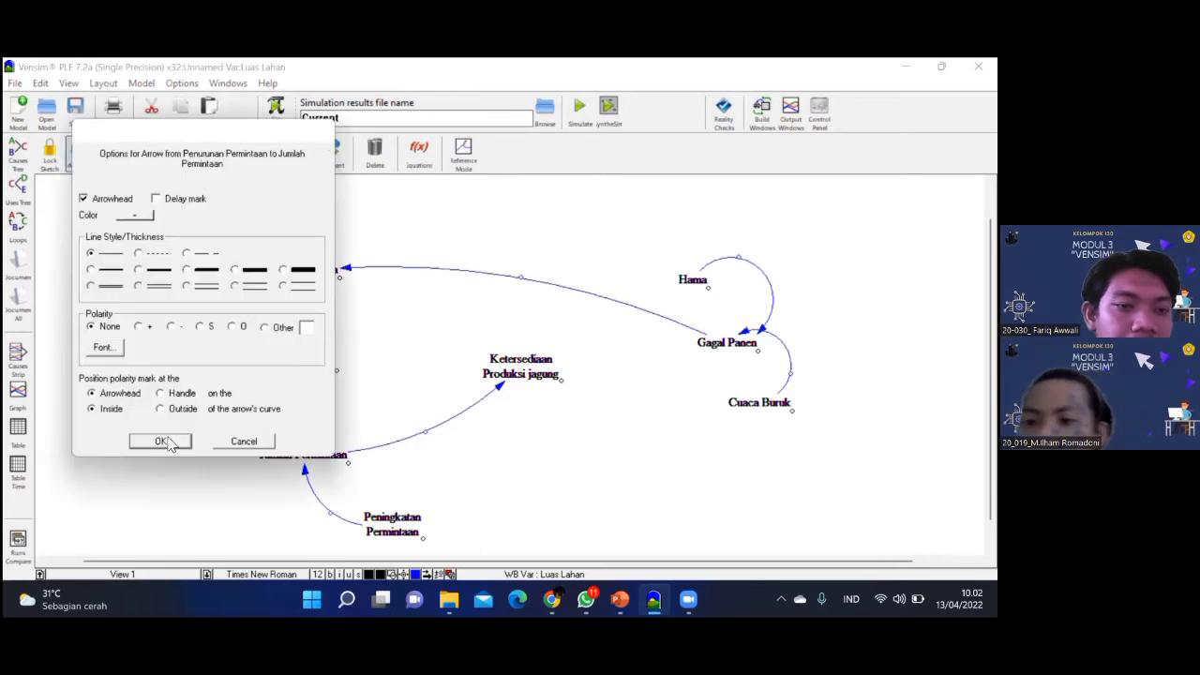
Set - polarity on the arrow from Penurunan Permintaan to Jumlah Permintaan and + polarity on the one from Peningkatan Permintaan
left_click(163, 441)
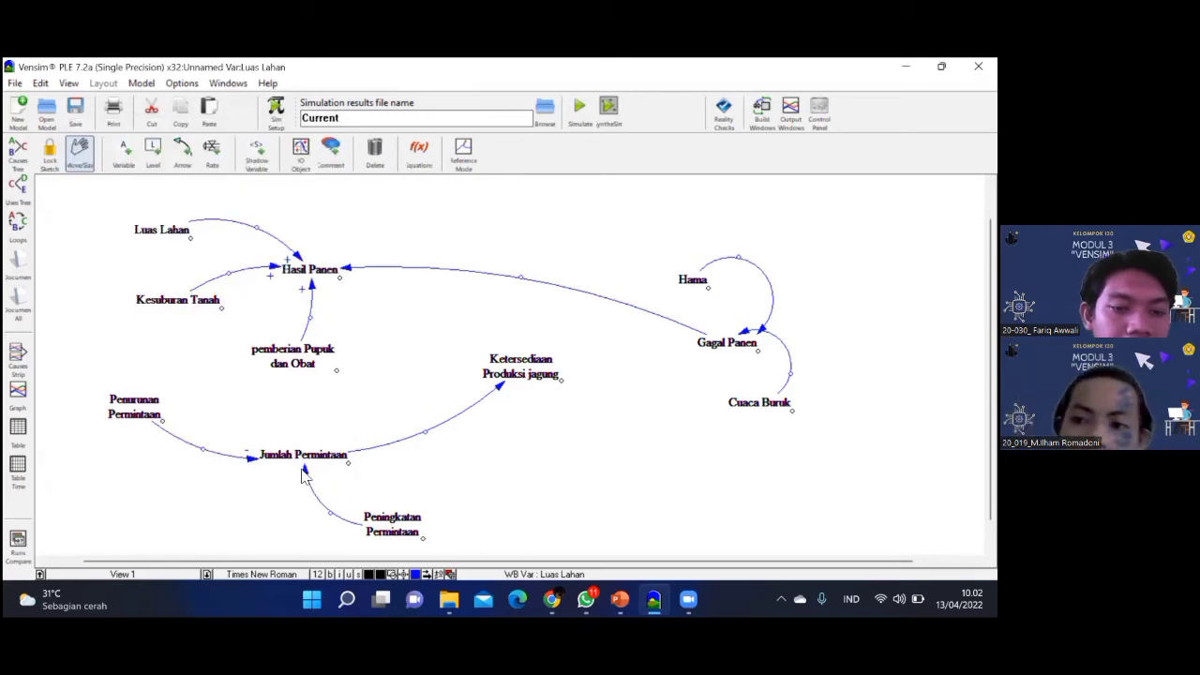
left_click(303, 476)
left_click(142, 325)
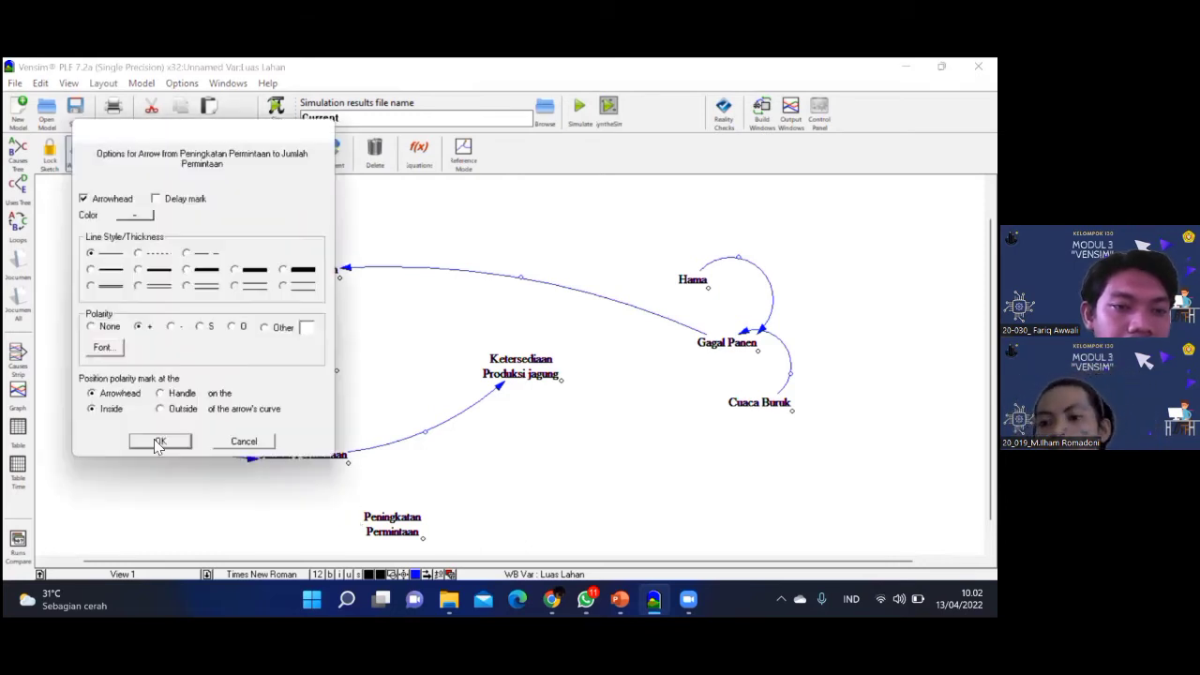
left_click(161, 442)
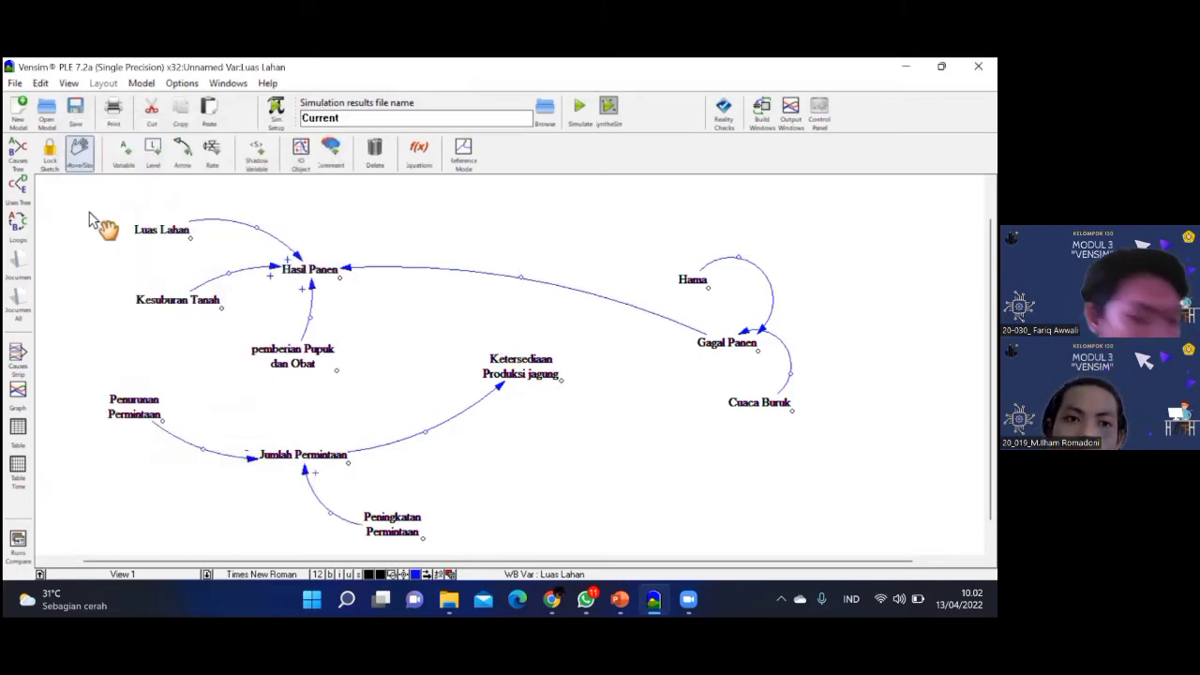
Draw a straight arrow from Hasil Panen to Ketersediaan Produksi jagung
left_click(181, 150)
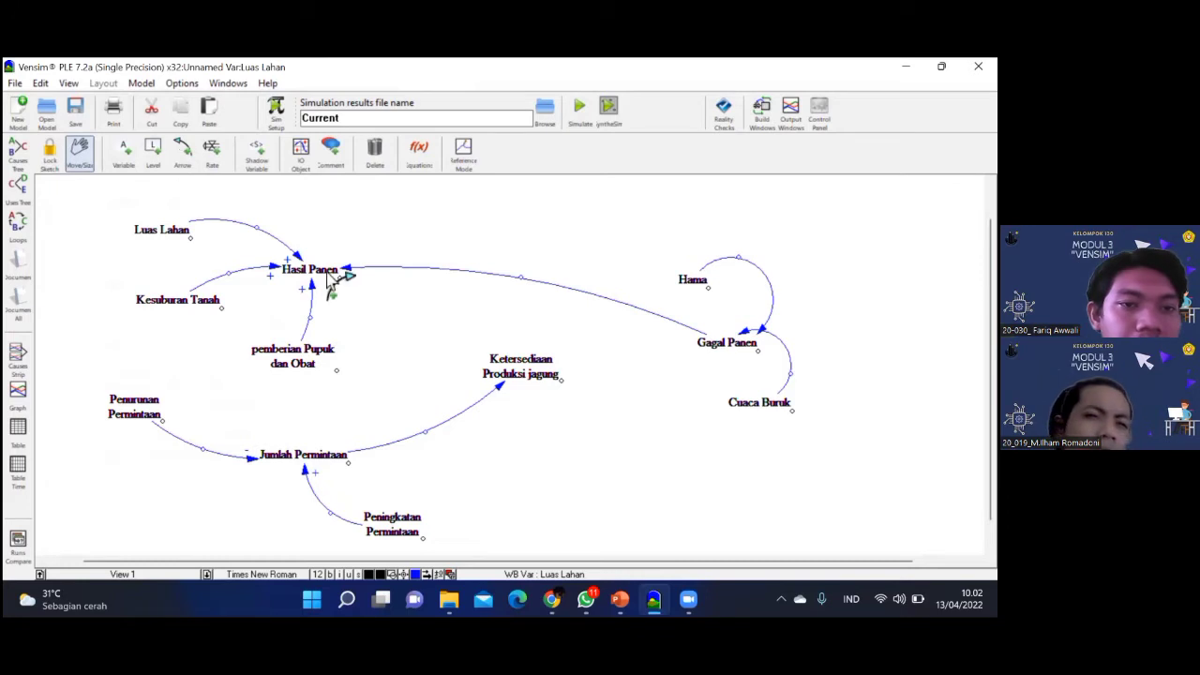
left_click(330, 274)
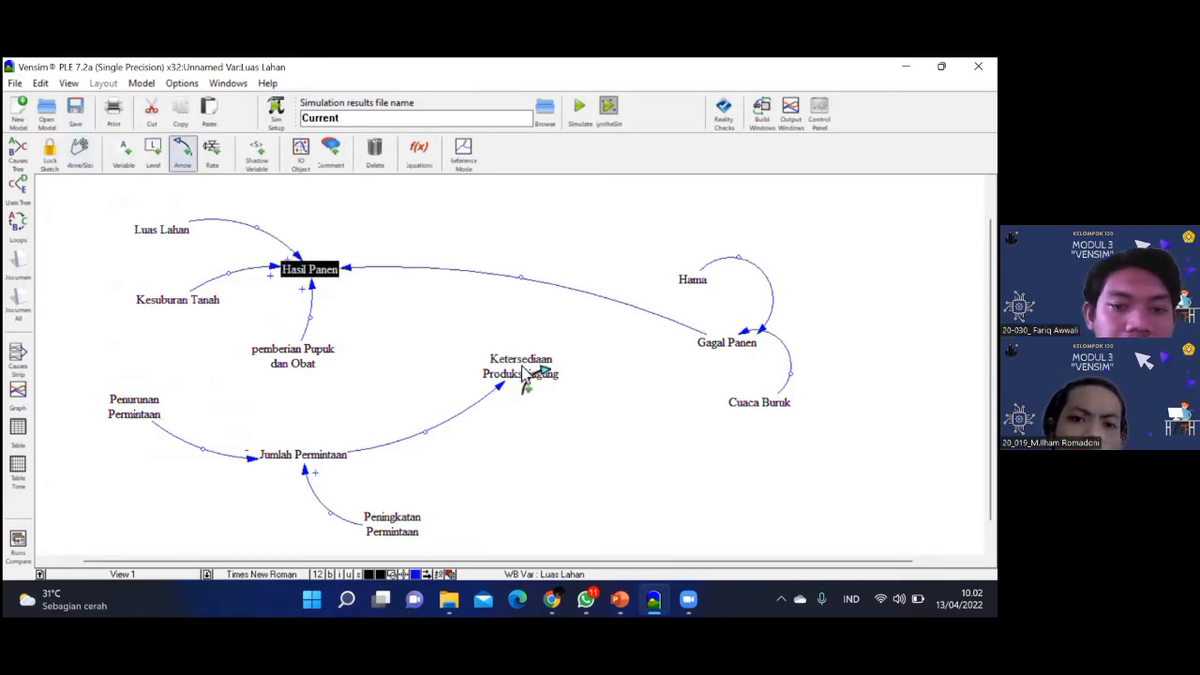
left_click(523, 374)
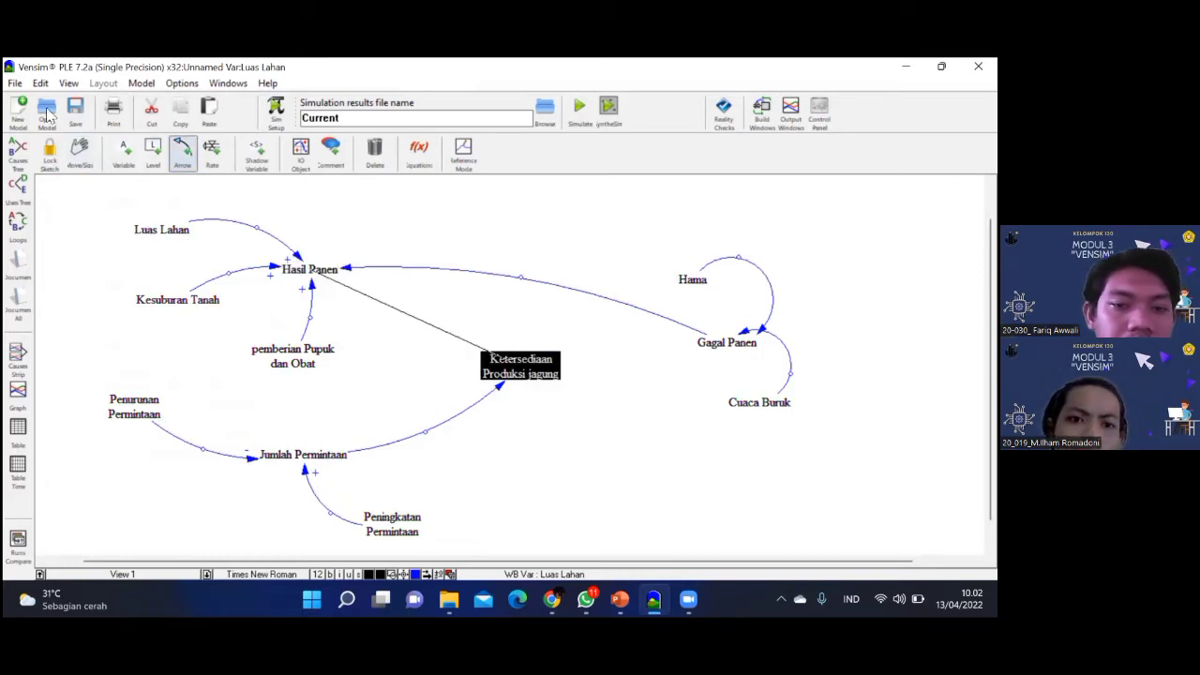
left_click(90, 168)
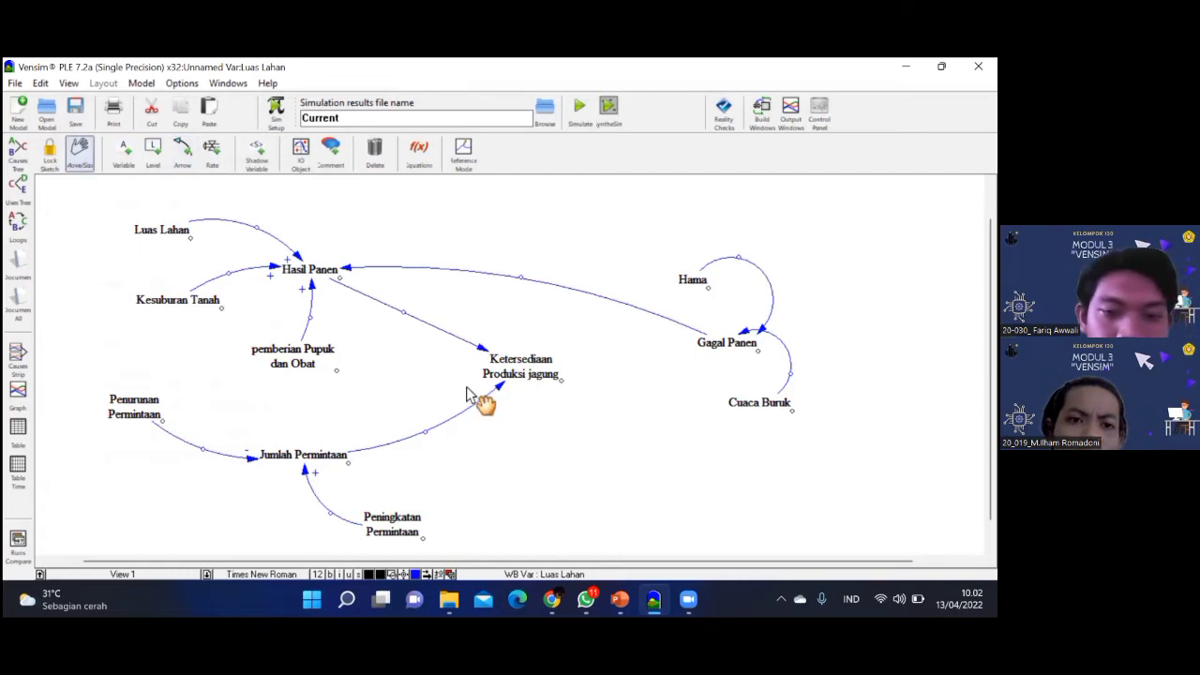
Set - polarity on the arrow from Jumlah Permintaan to Ketersediaan Produksi jagung and + polarity on the one from Hasil Panen
left_click(495, 392)
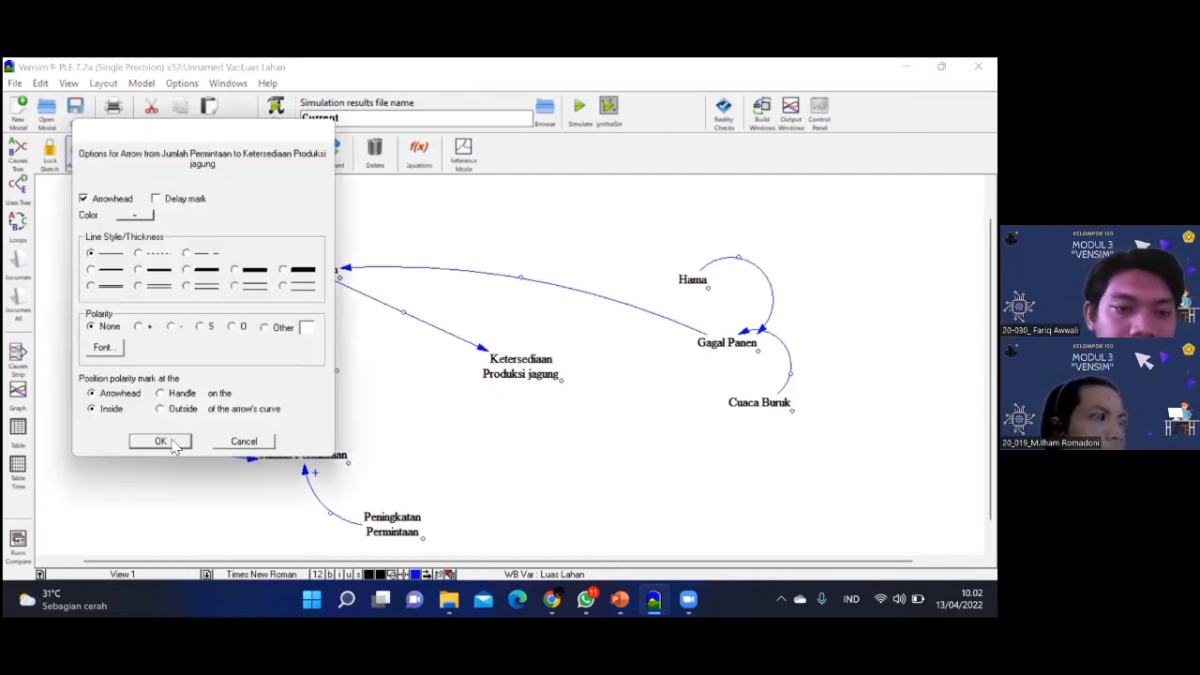
left_click(176, 447)
left_click(481, 353)
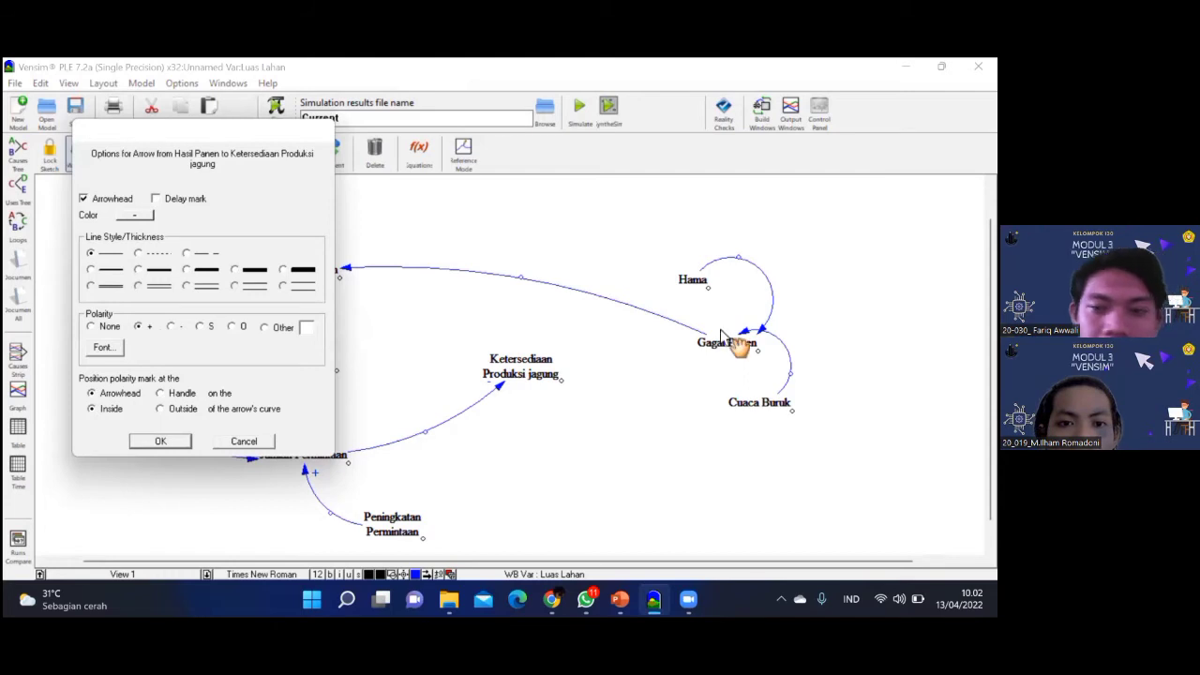
key("Return")
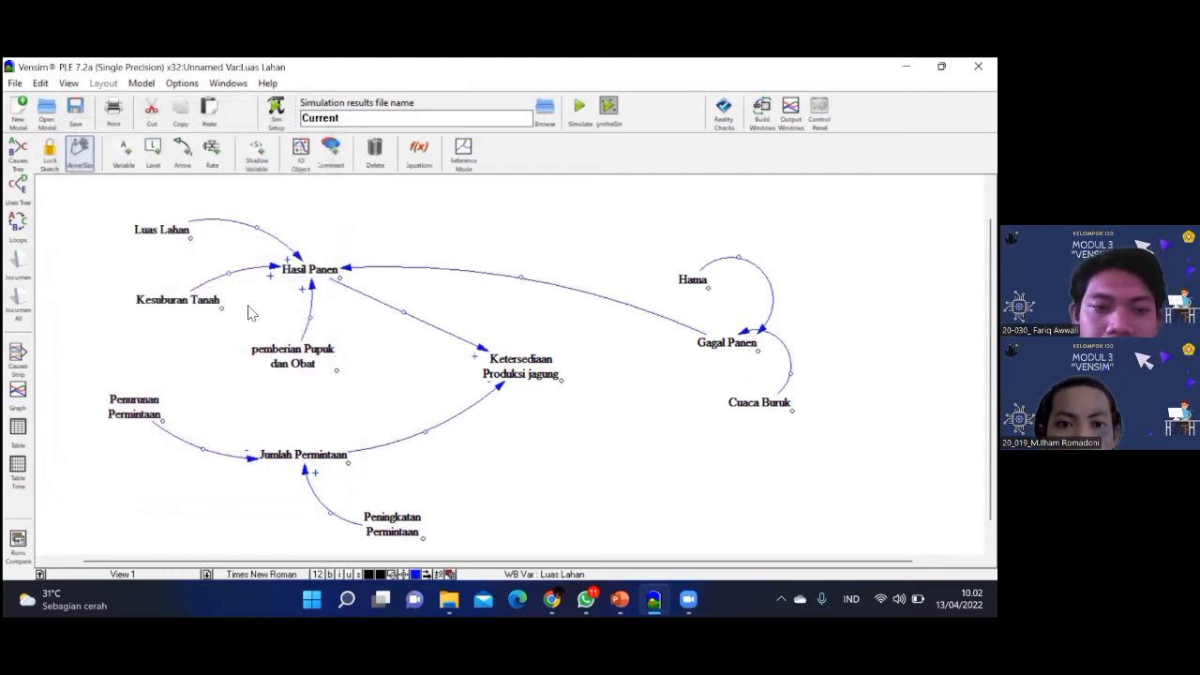
Set + polarity on the arrows from Cuaca Buruk and Hama to Gagal Panen
left_click(177, 445)
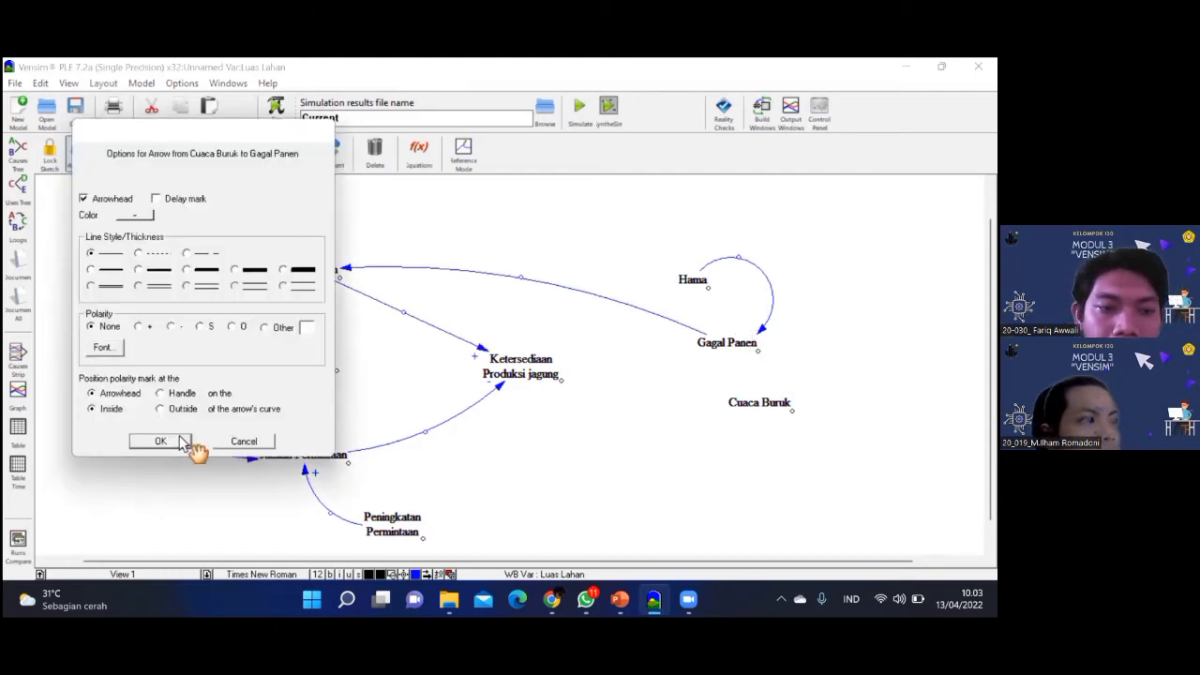
left_click(765, 331)
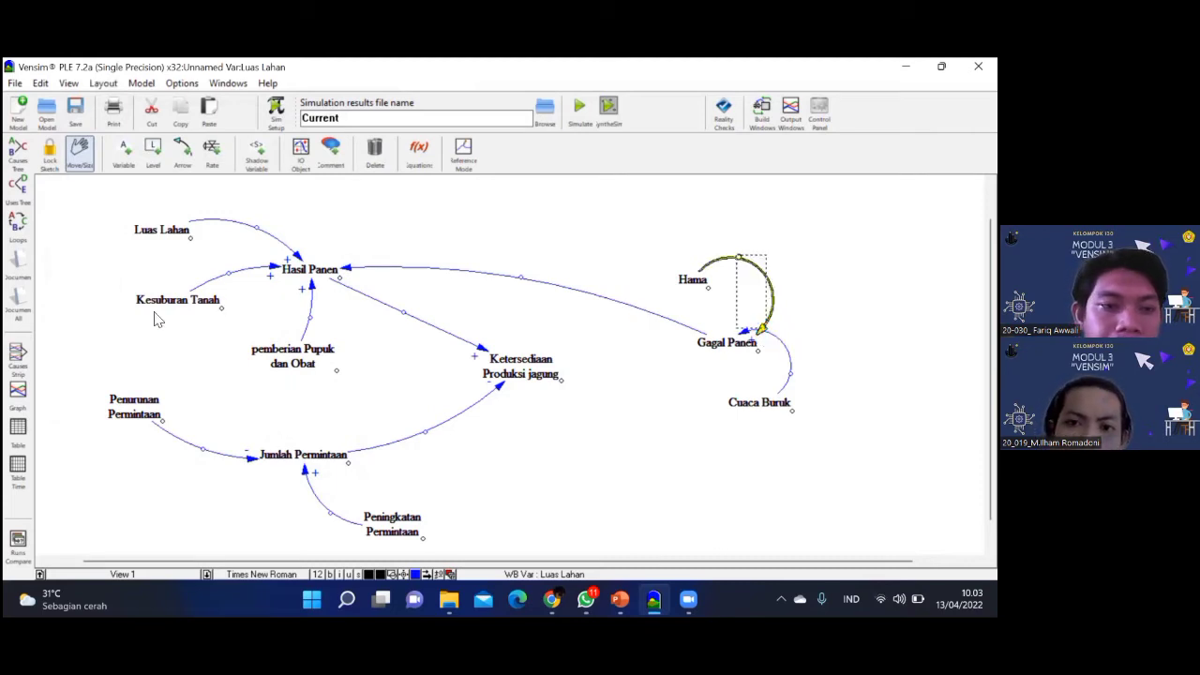
left_click(229, 306)
right_click(764, 330)
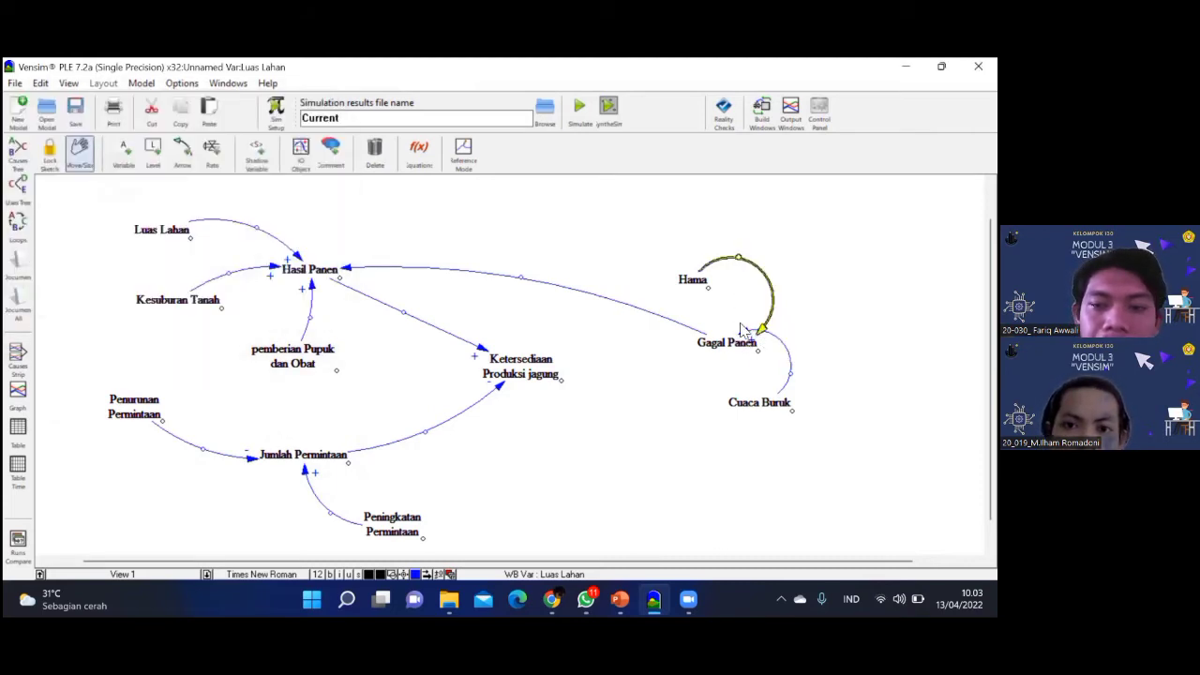
left_click(138, 327)
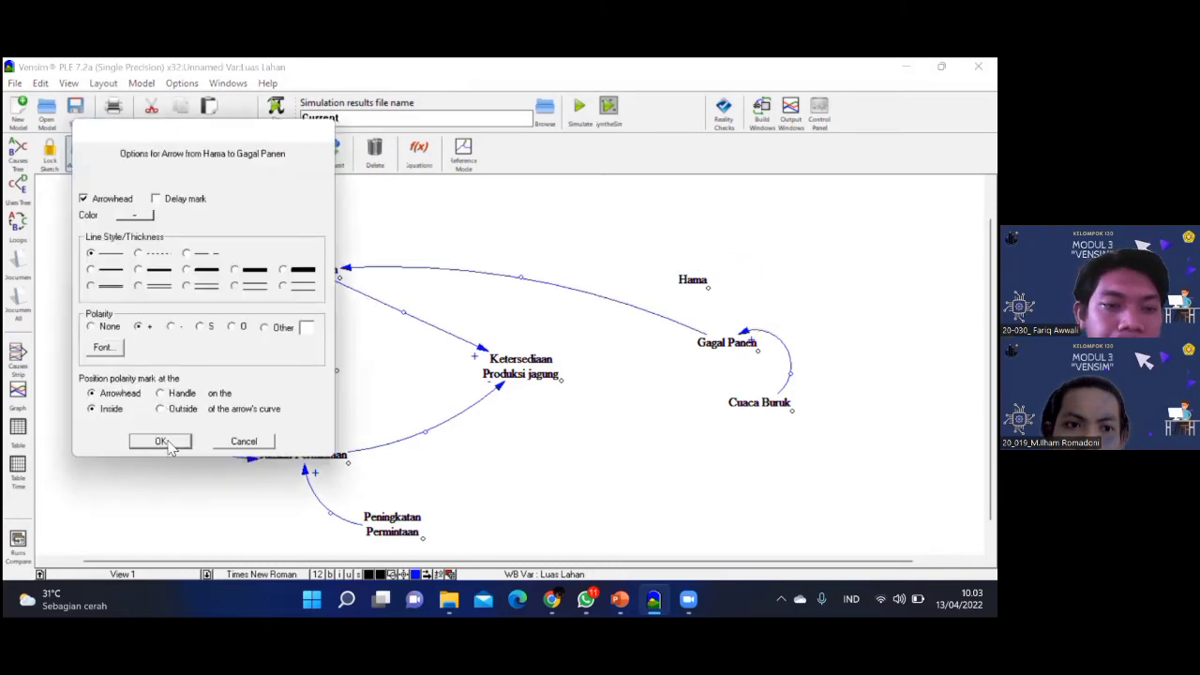
left_click(163, 442)
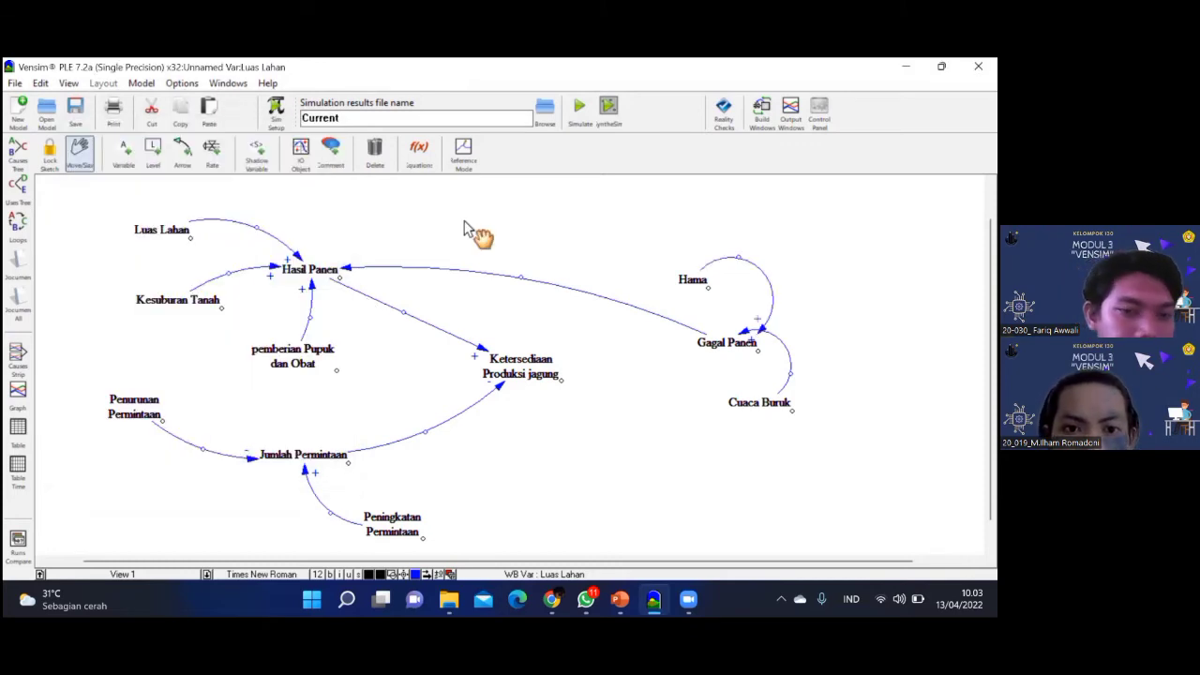
Set - polarity on the arrow from Gagal Panen to Hasil Panen and lock the sketch
right_click(346, 269)
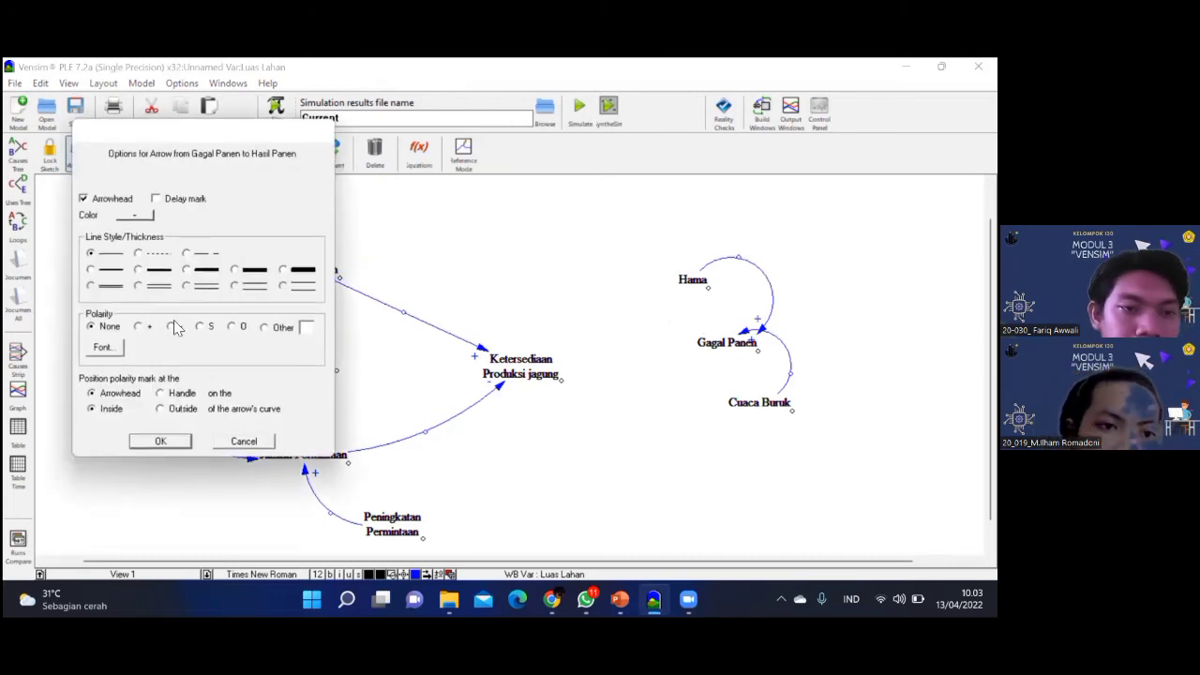
left_click(161, 441)
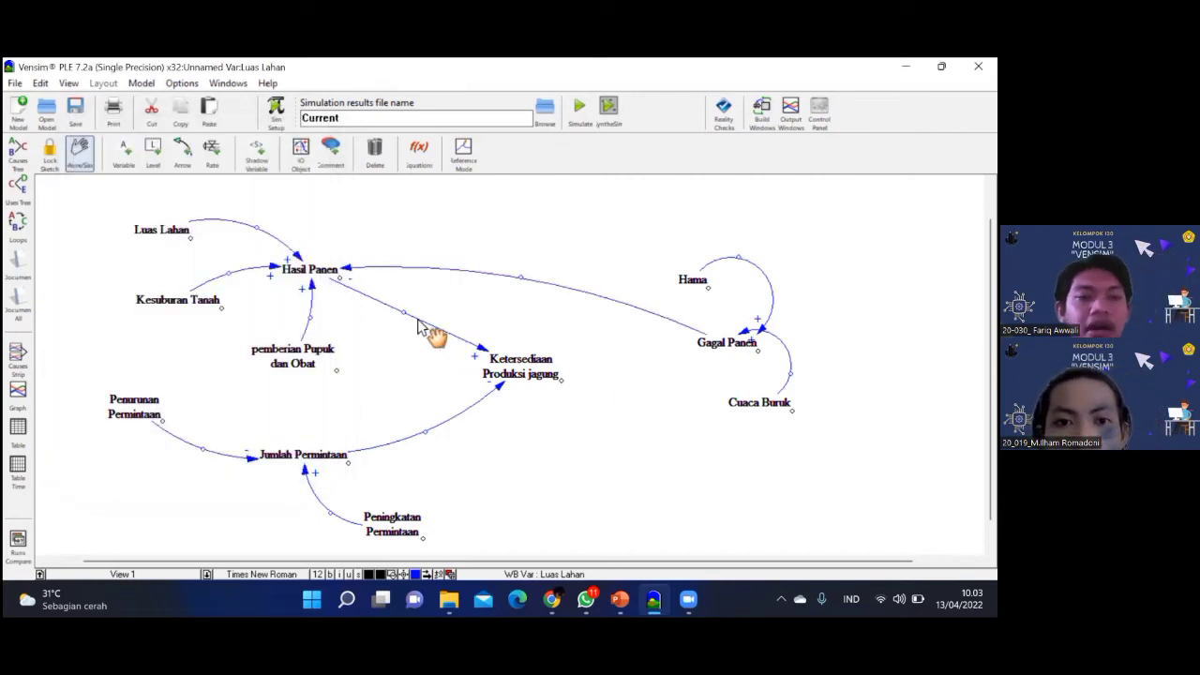
left_click(19, 152)
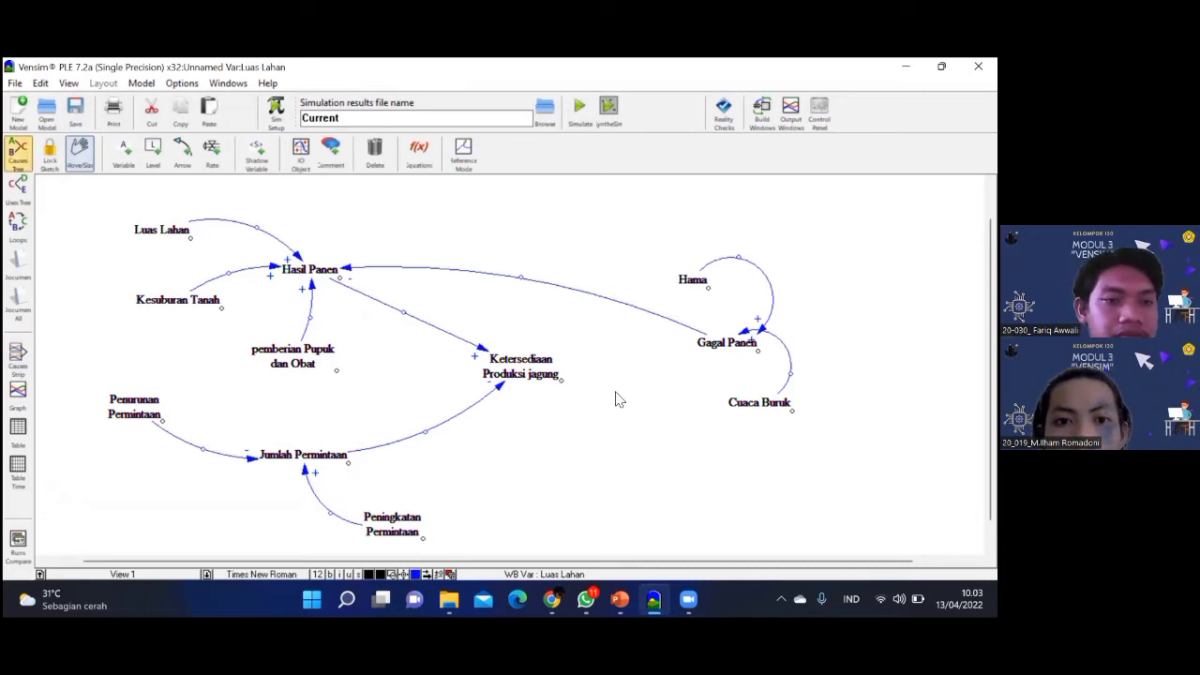
key("1")
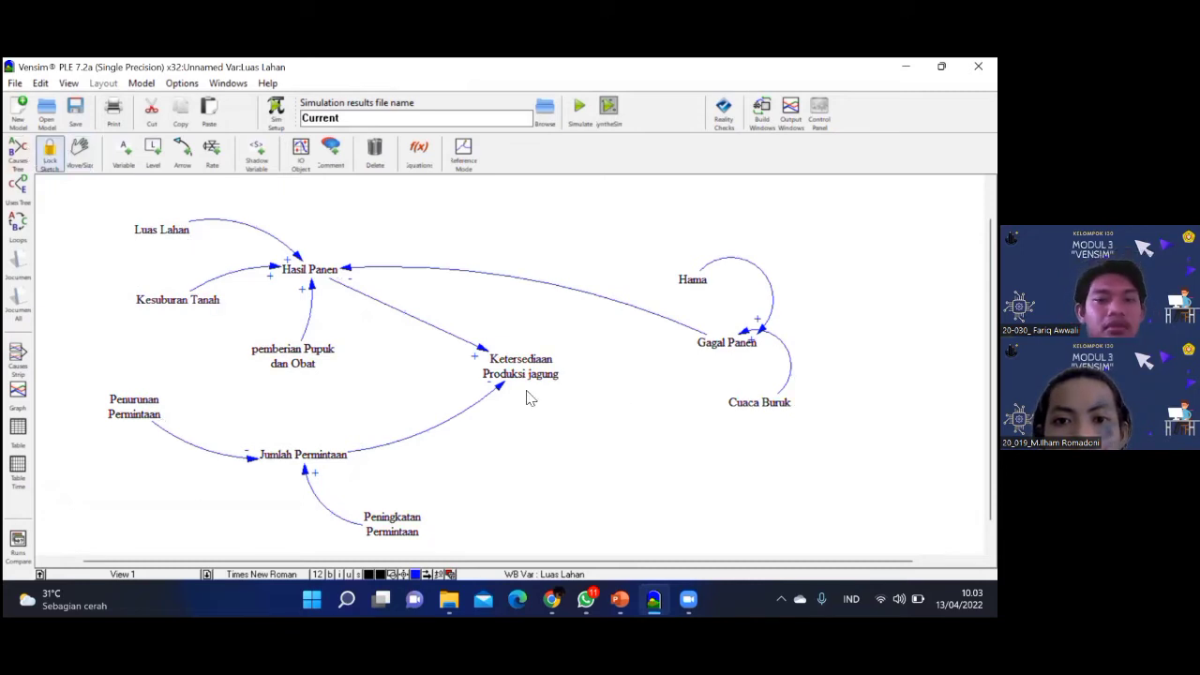
scroll(527, 397, "up", 1)
scroll(527, 397, "down", 1)
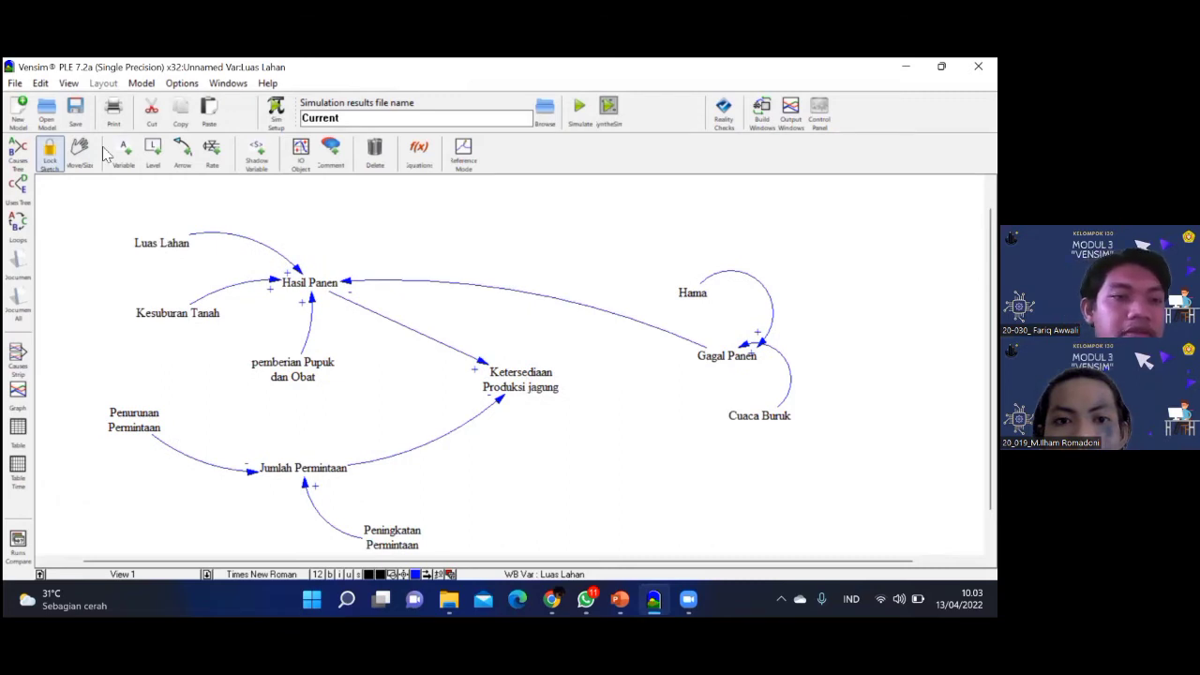
Save the causal loop diagram as "CSL modul 3" and open the model Stockflow Produksi Jagung_Kelompok 130
left_click(47, 111)
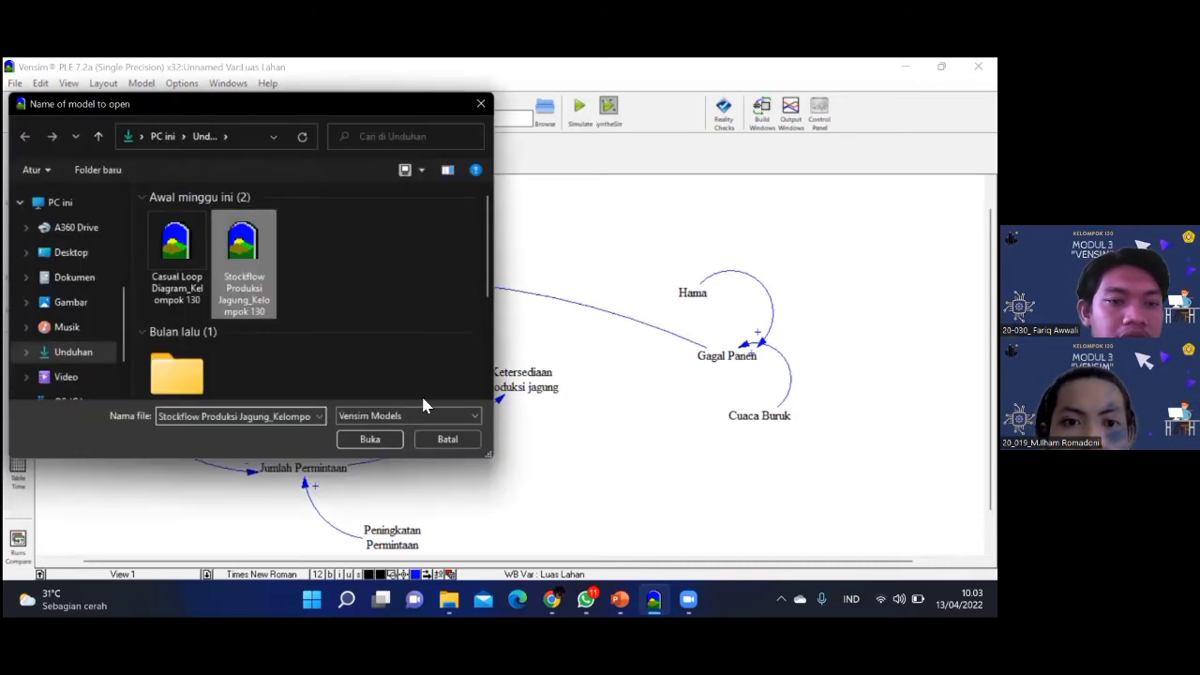
left_click(387, 441)
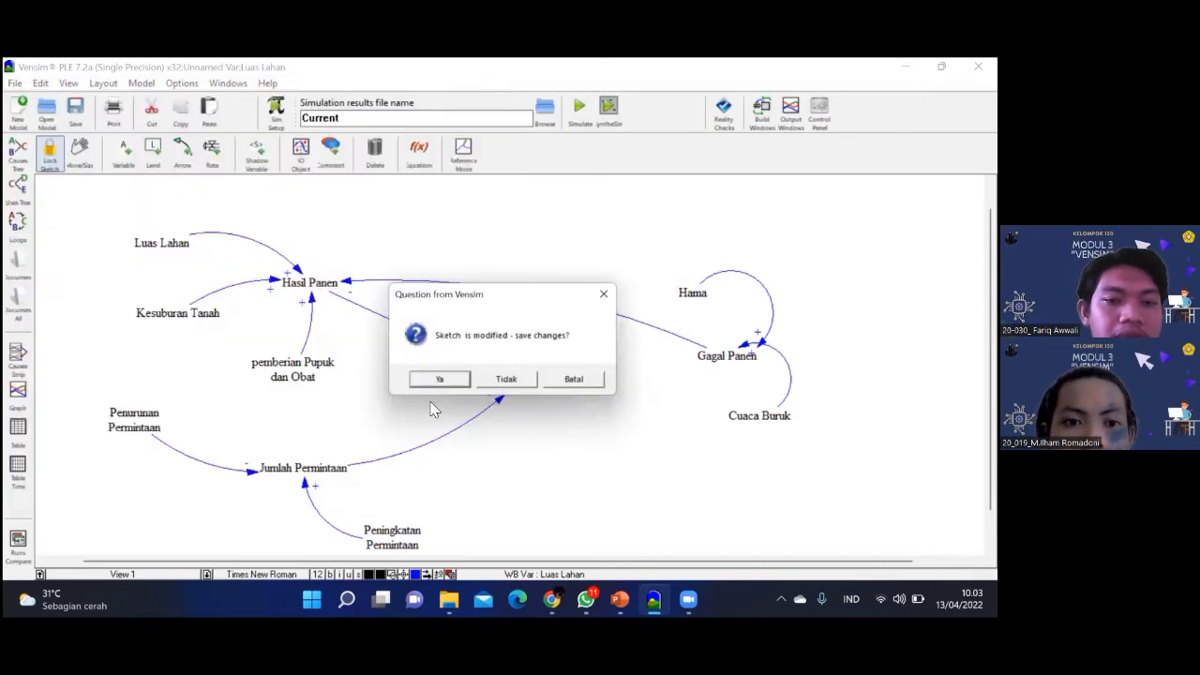
left_click(443, 387)
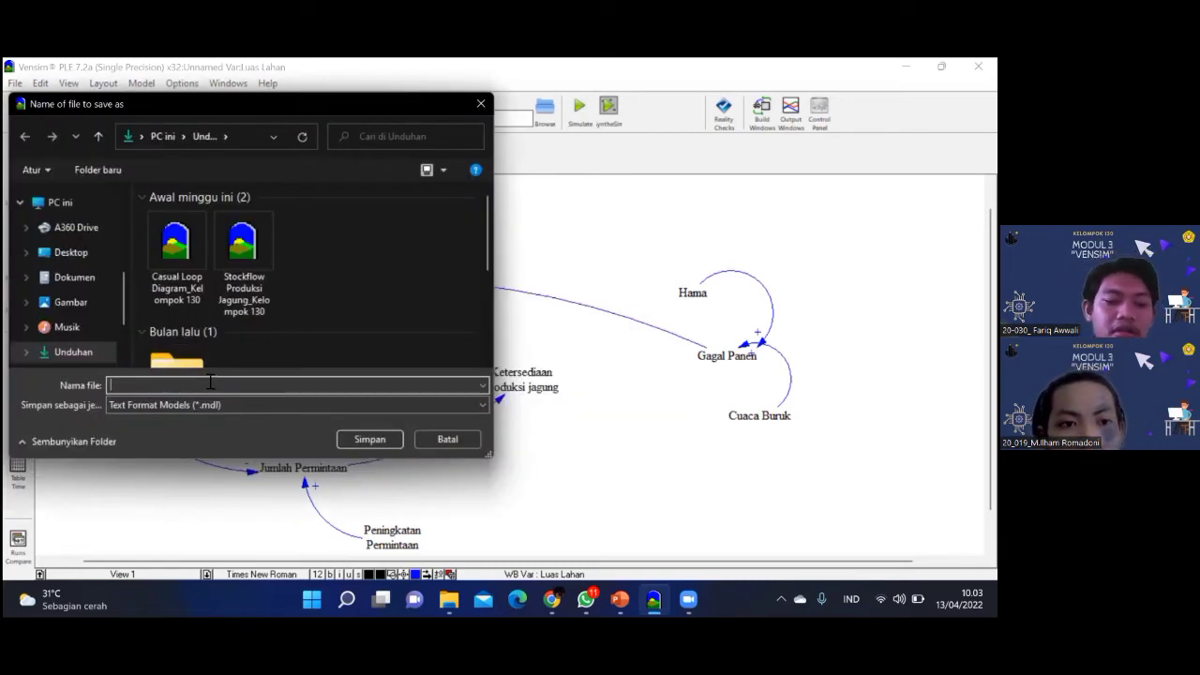
type("CSL modul 3")
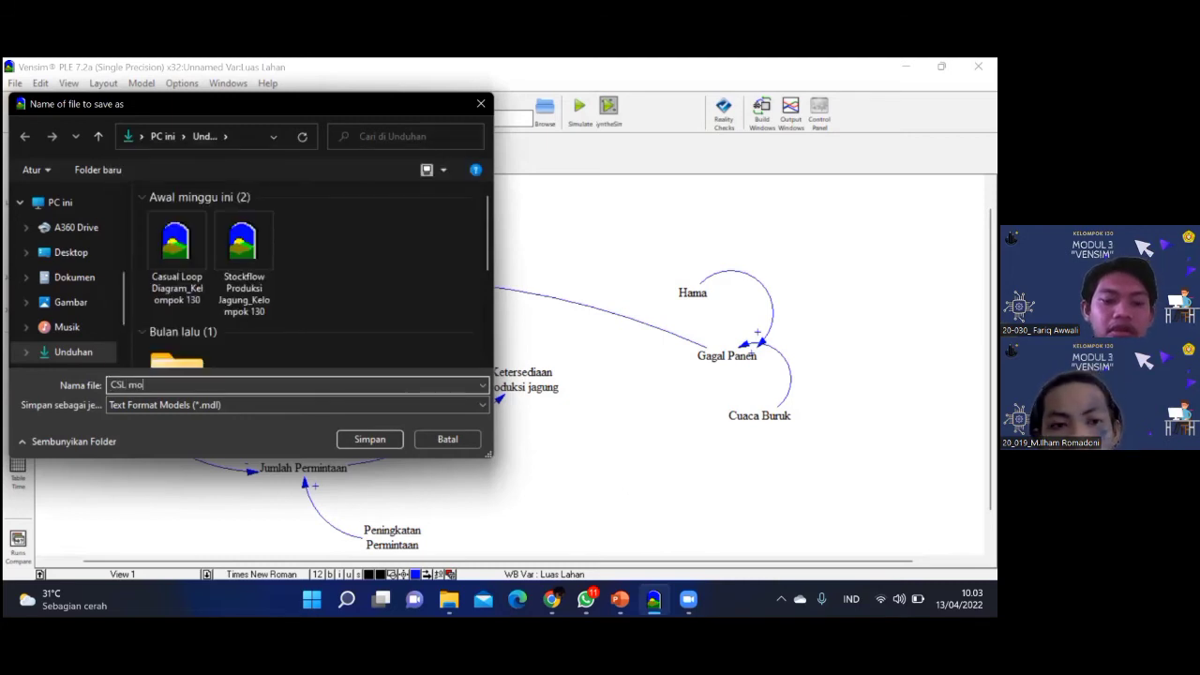
left_click(370, 440)
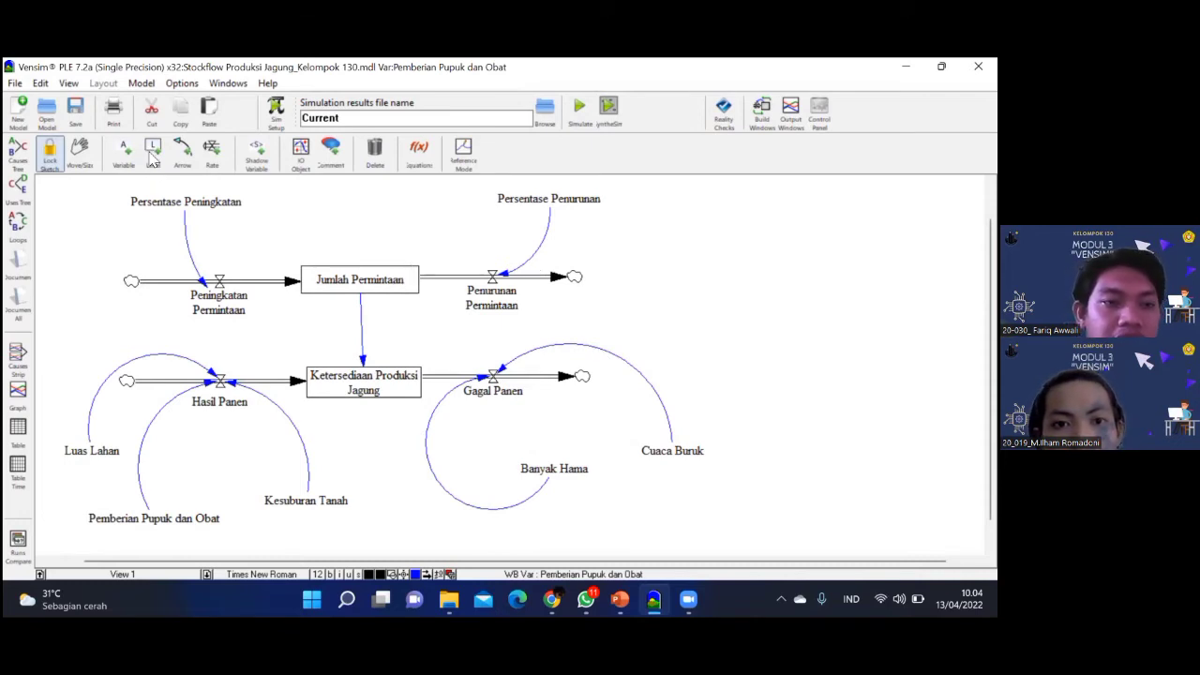
left_click(212, 153)
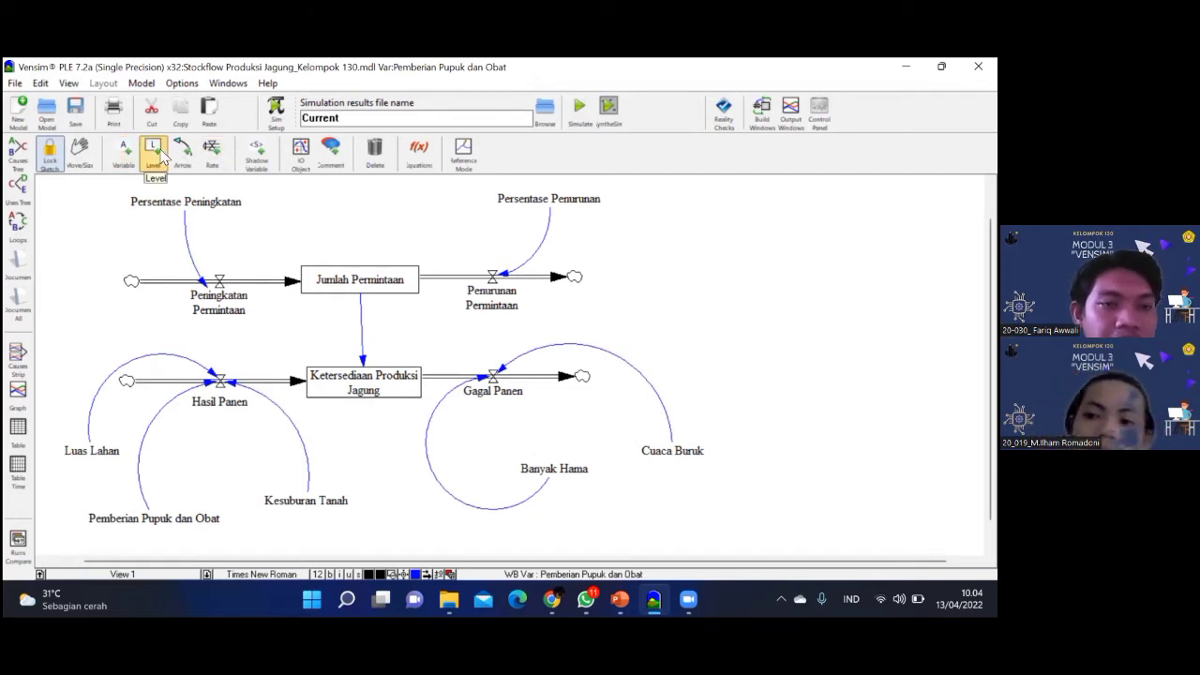
left_click(182, 153)
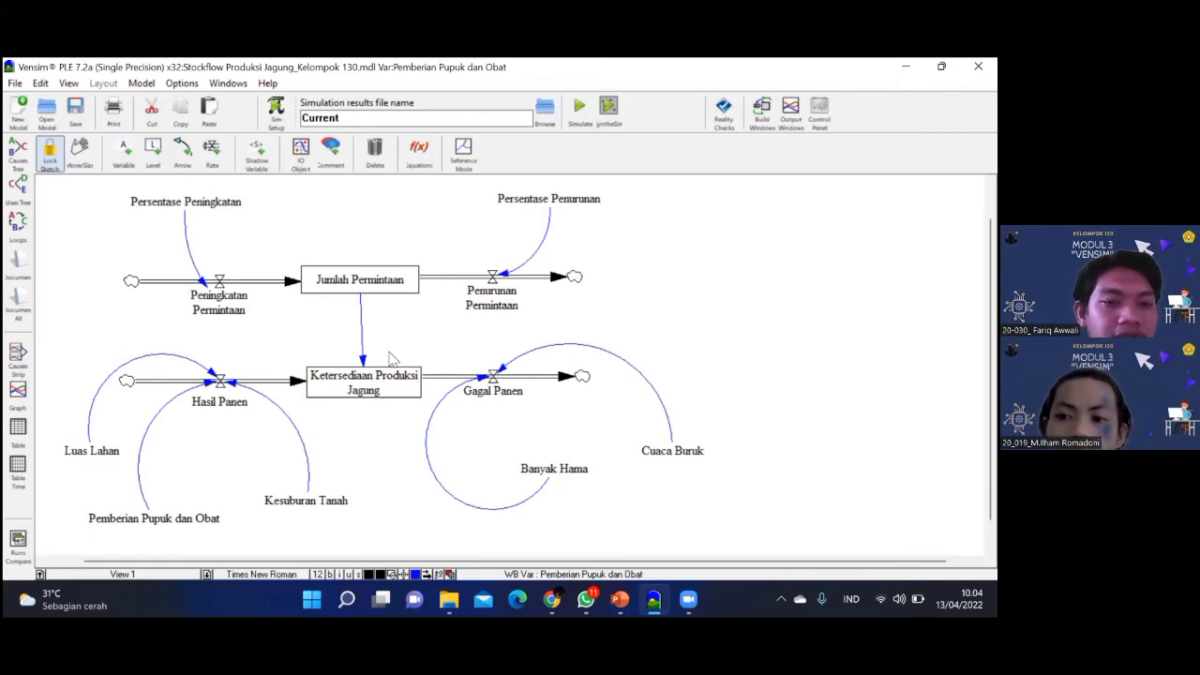
scroll(384, 351, "down", 2)
scroll(150, 223, "up", 3)
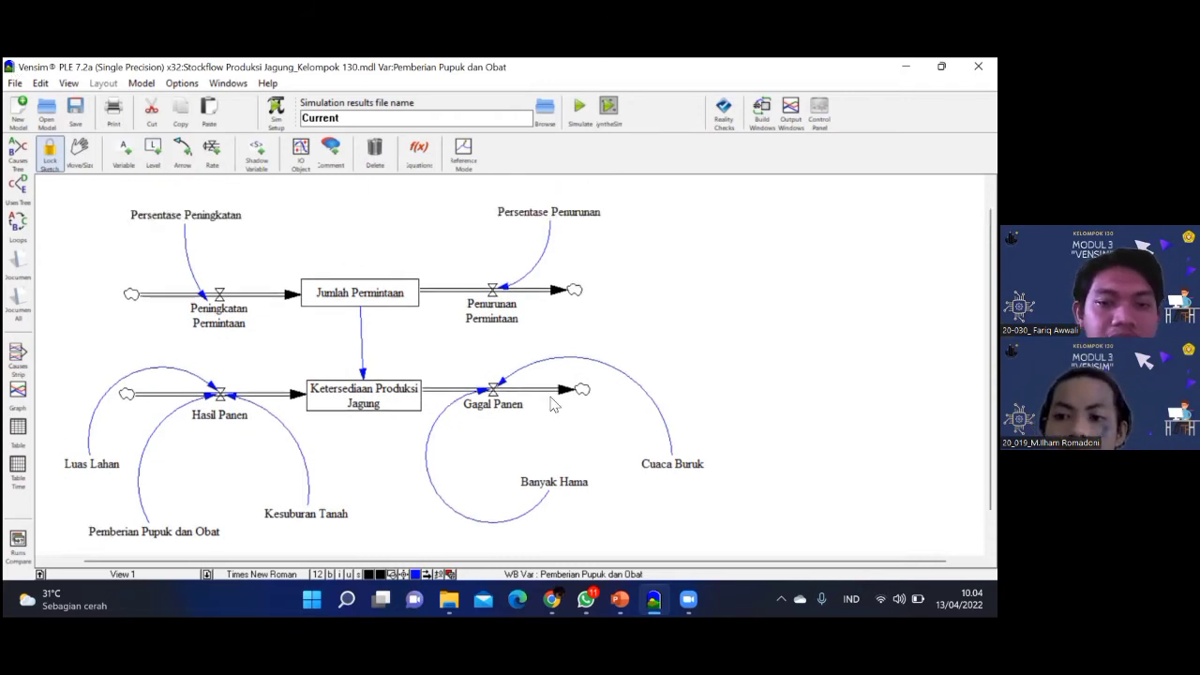
scroll(215, 218, "down", 1)
scroll(214, 217, "up", 1)
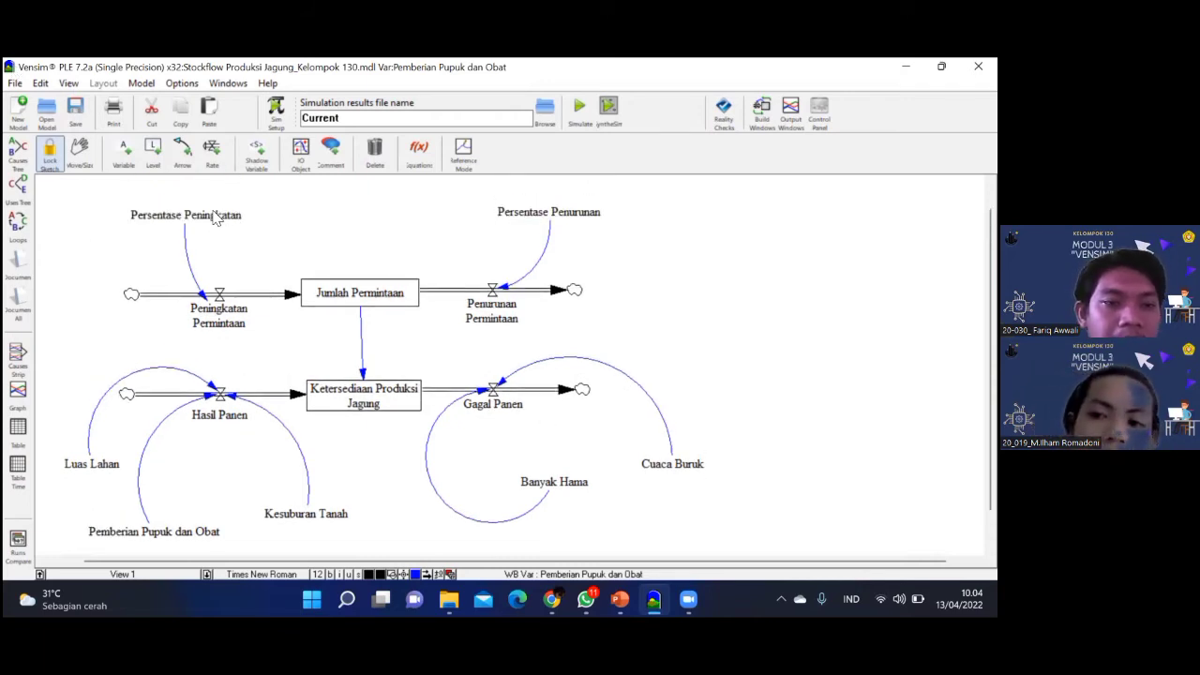
Review the units and constants in the equations of Persentase Peningkatan and Persentase Penurunan
left_click(215, 217)
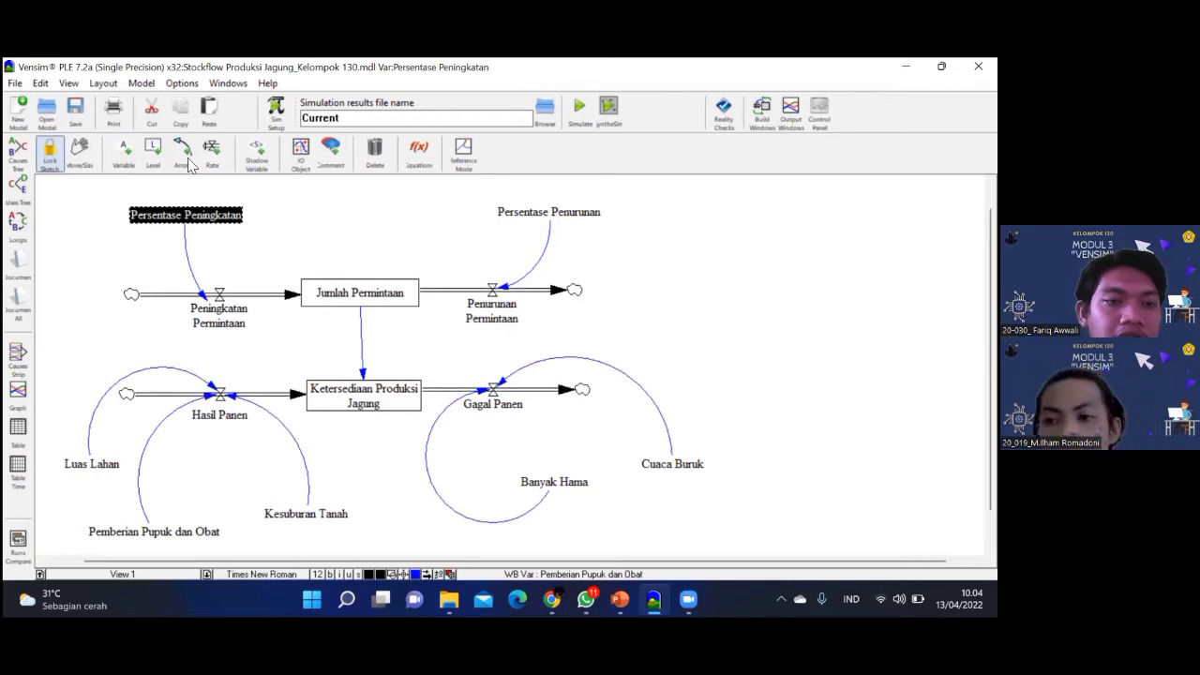
left_click(423, 155)
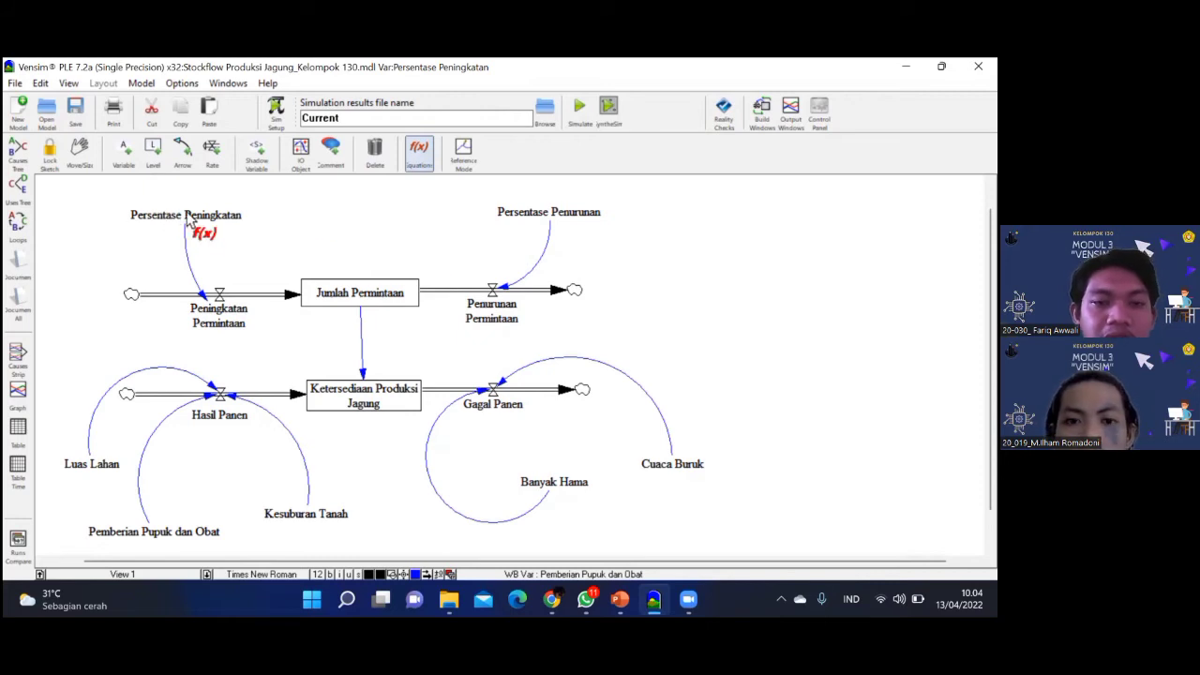
left_click(177, 200)
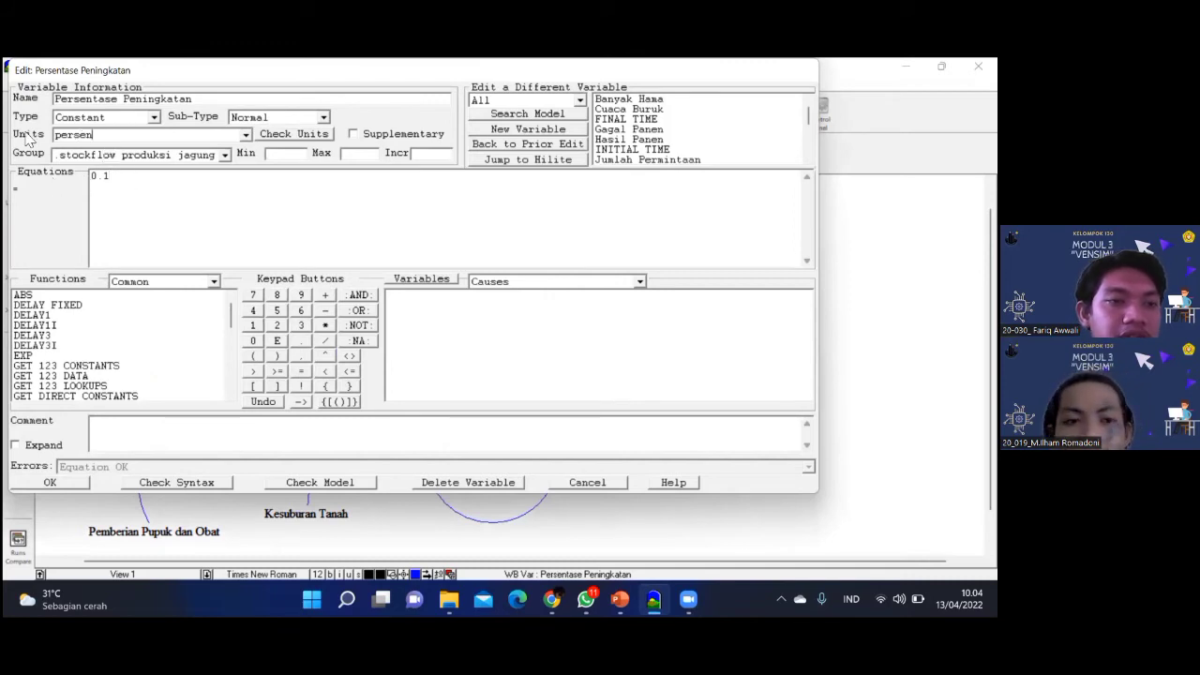
left_click(75, 482)
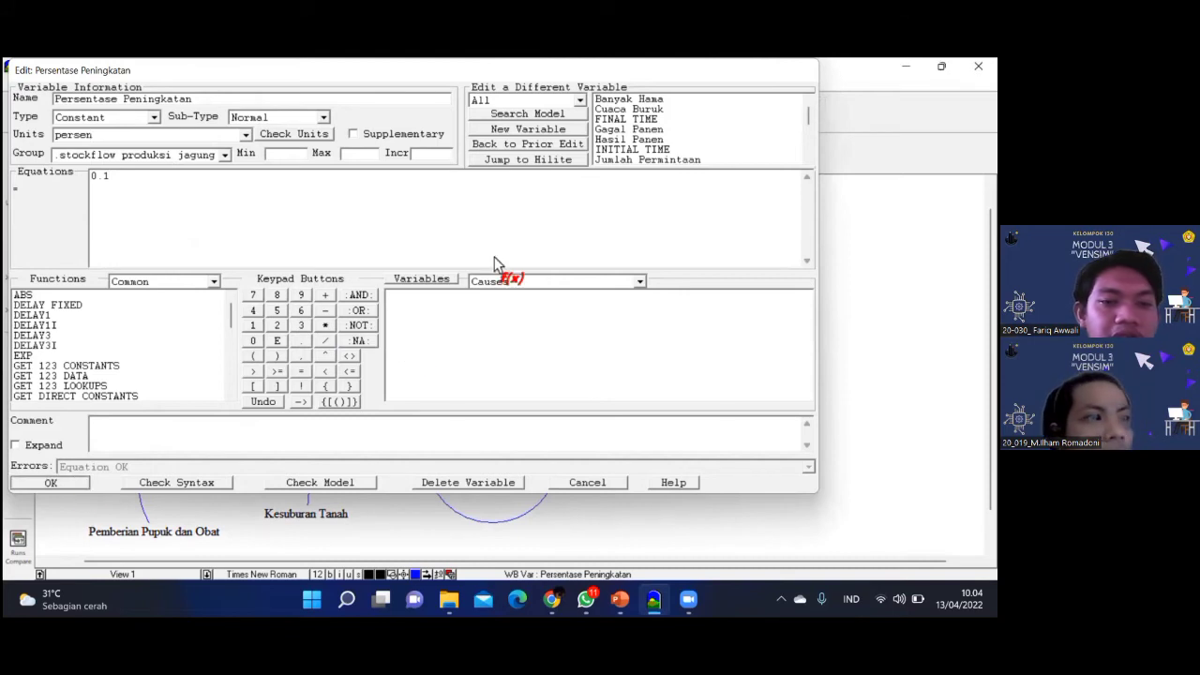
left_click(522, 210)
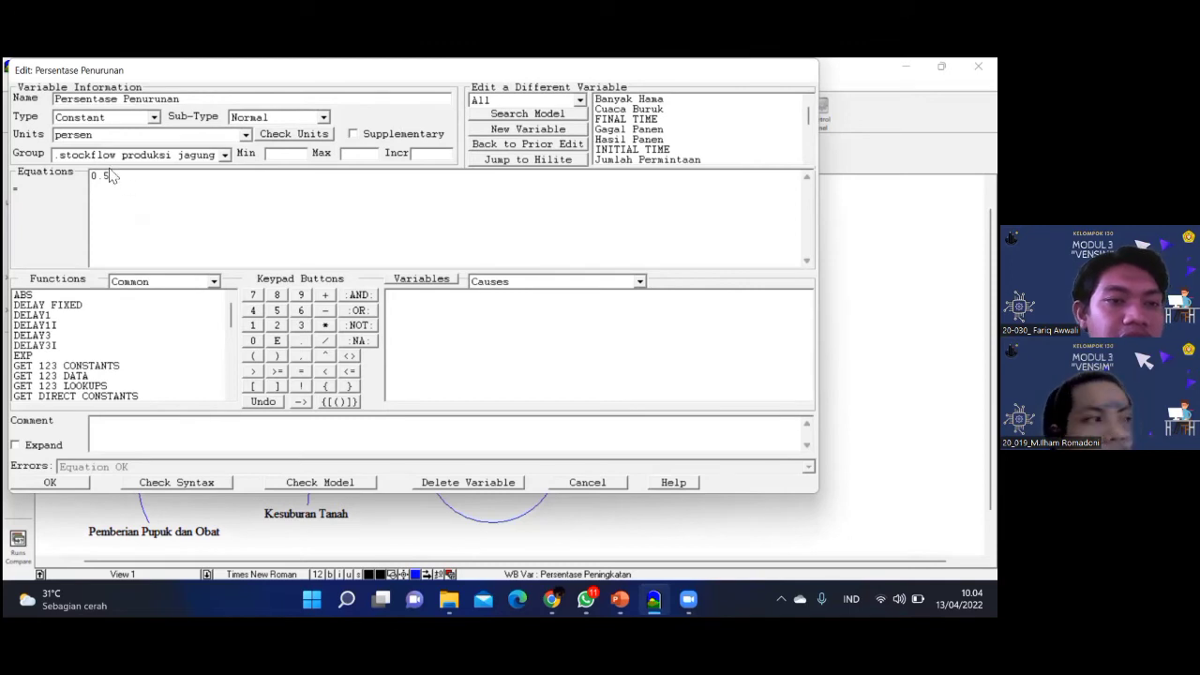
left_click(75, 484)
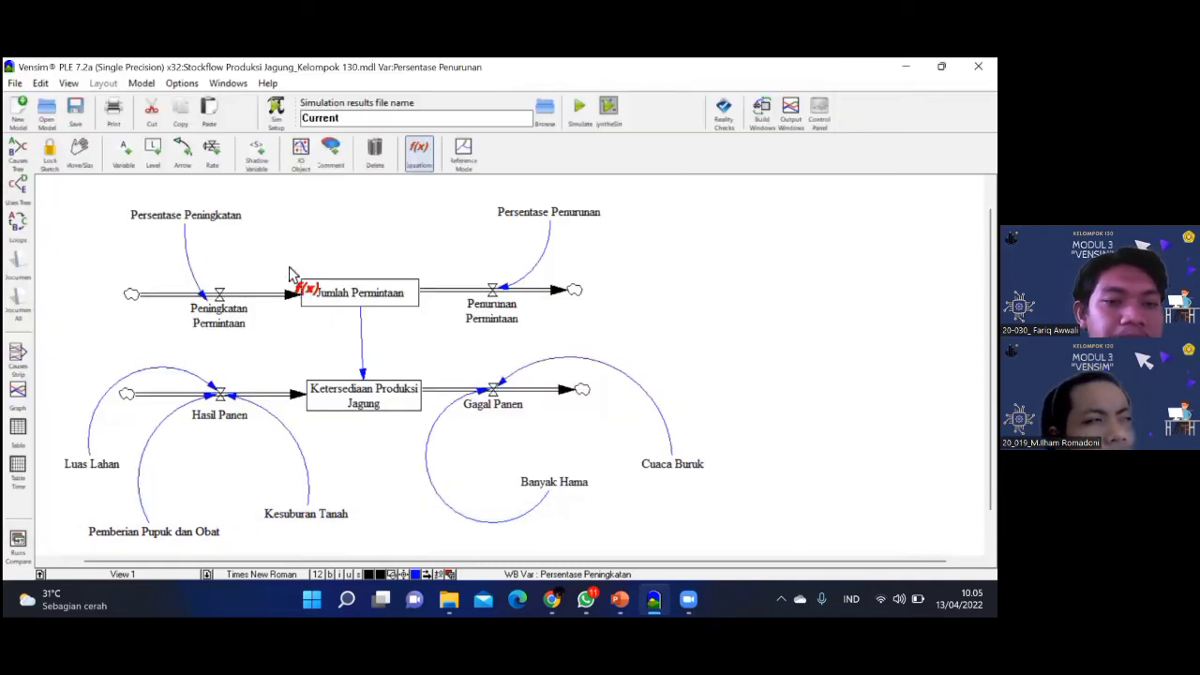
Review the equations of the Peningkatan Permintaan and Penurunan Permintaan rates
left_click(210, 298)
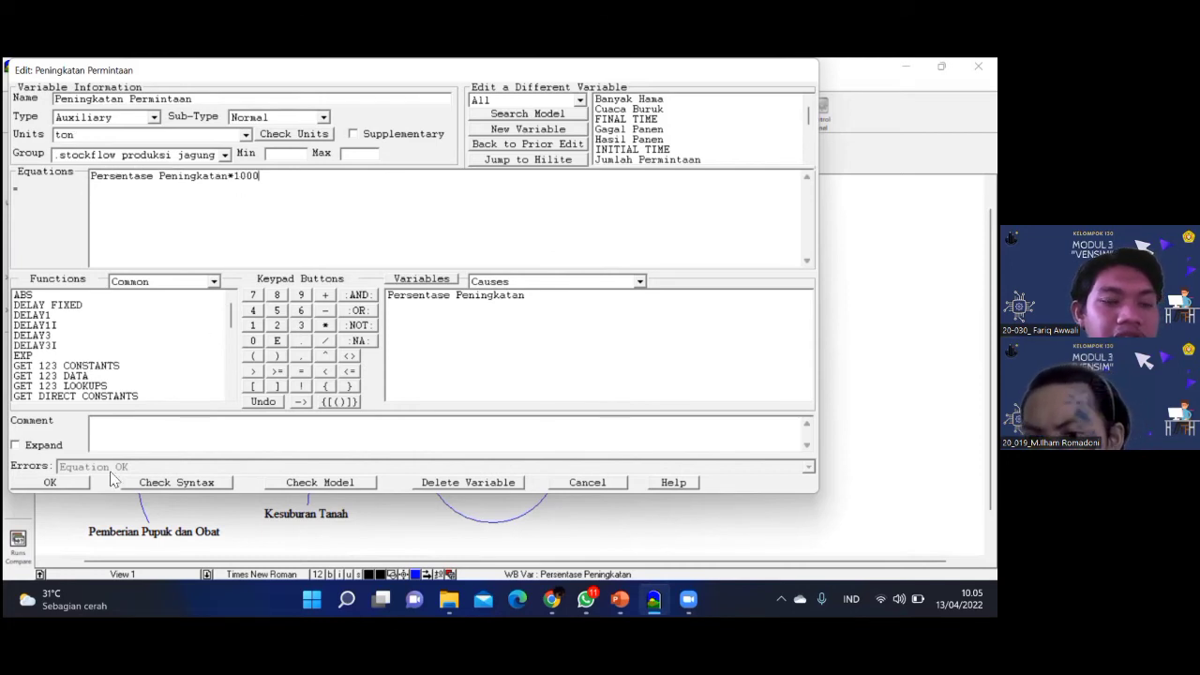
left_click(68, 480)
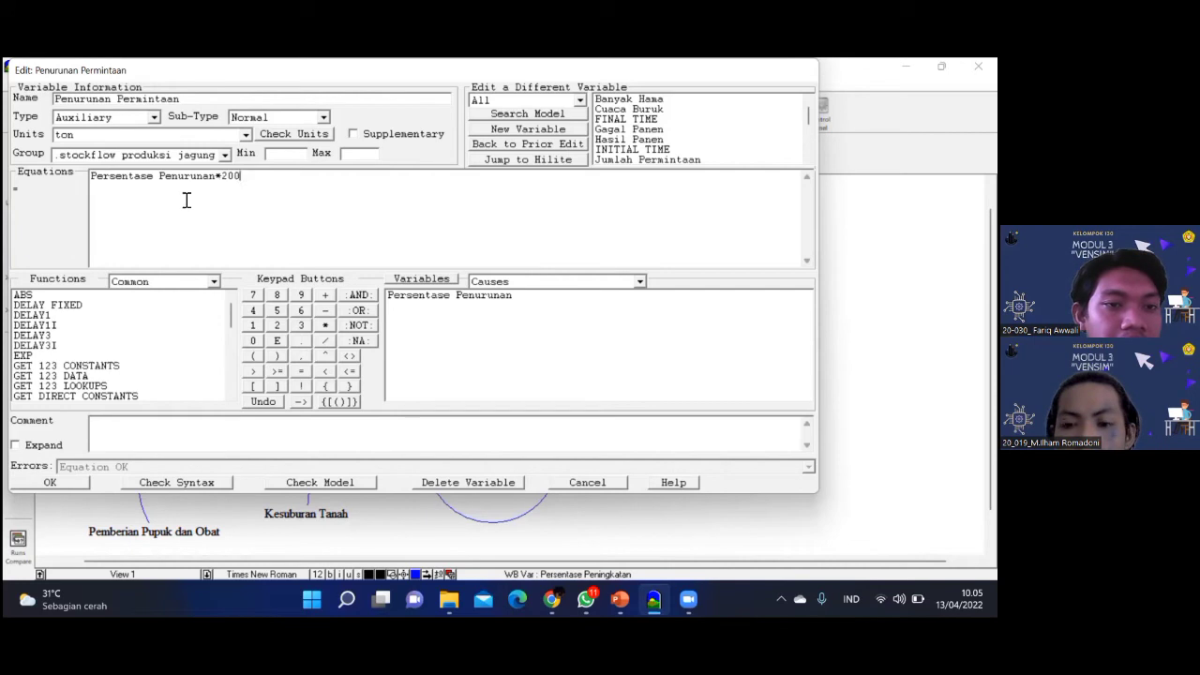
left_click(71, 481)
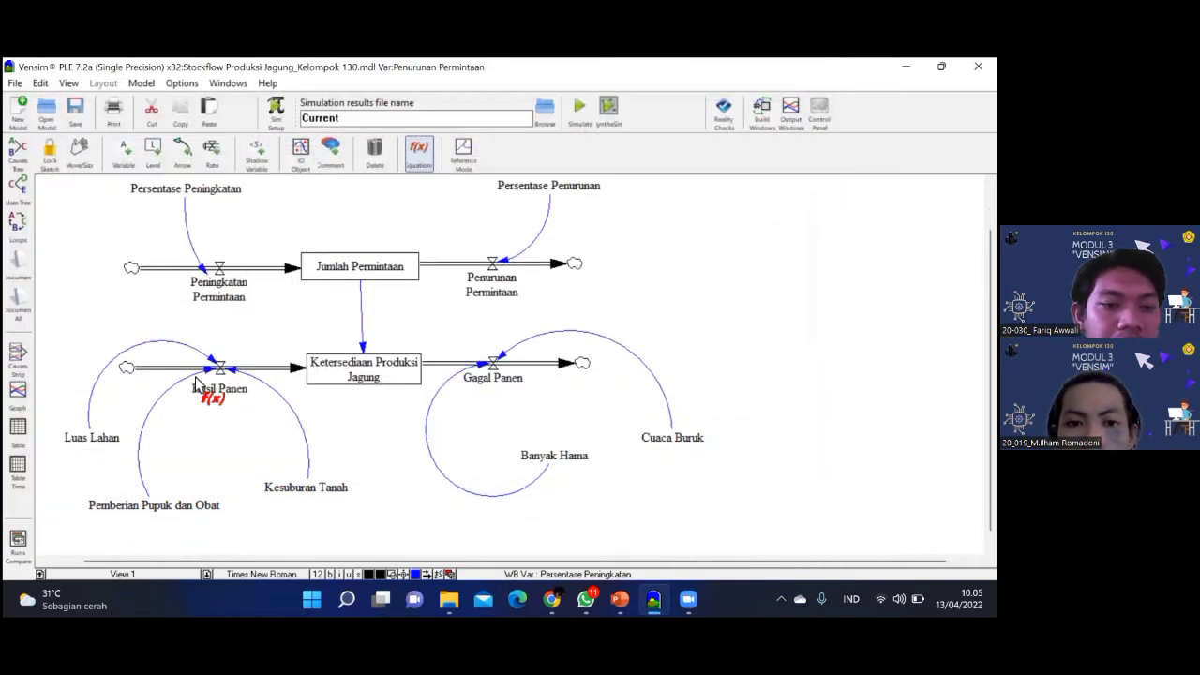
Review the integral equations and initial values of the levels Jumlah Permintaan and Ketersediaan Produksi Jagung
scroll(380, 280, "up", 1)
left_click(373, 295)
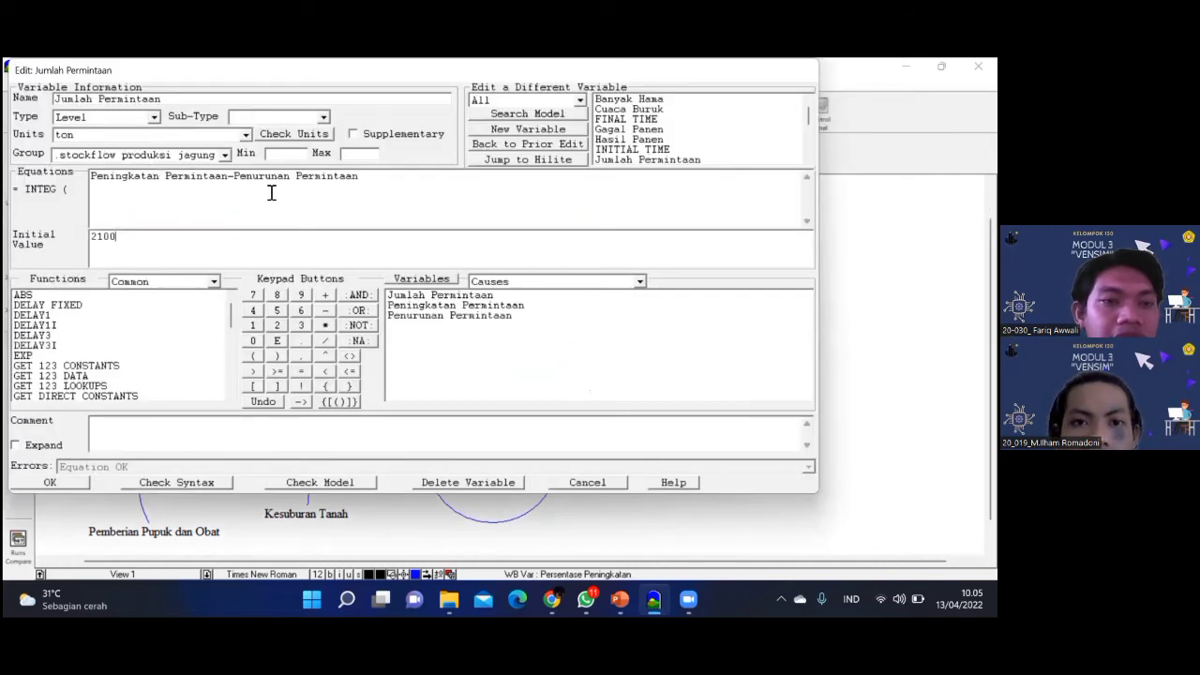
left_click(75, 483)
scroll(346, 367, "down", 1)
left_click(346, 367)
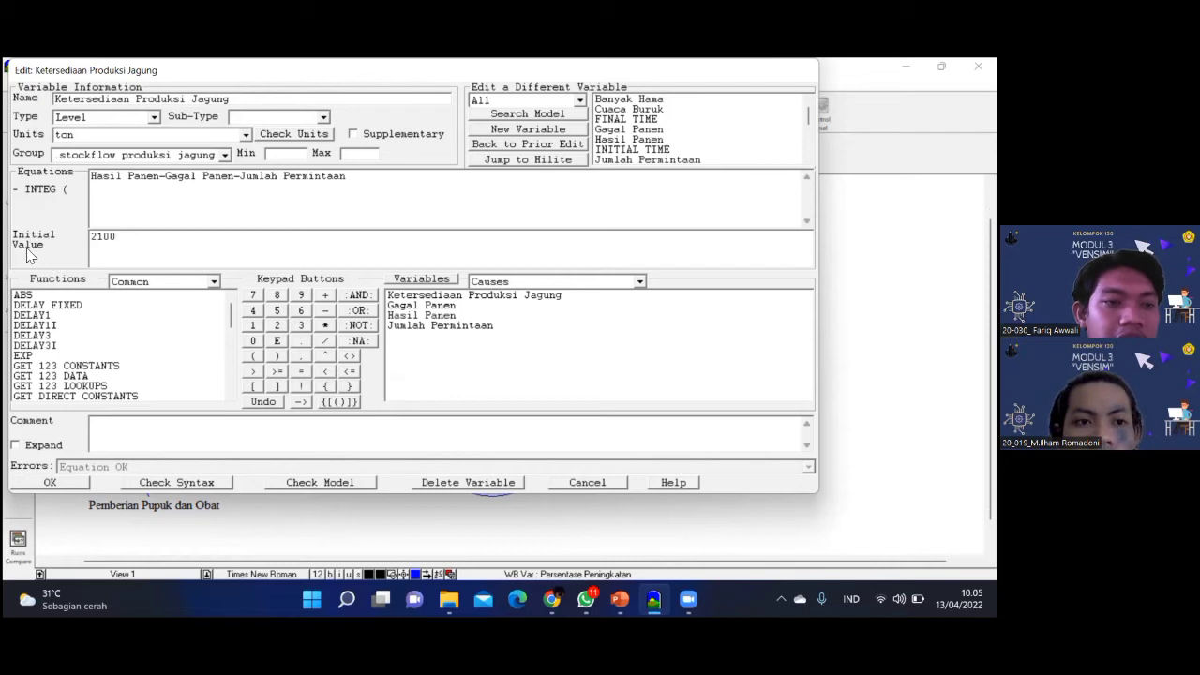
left_click(50, 484)
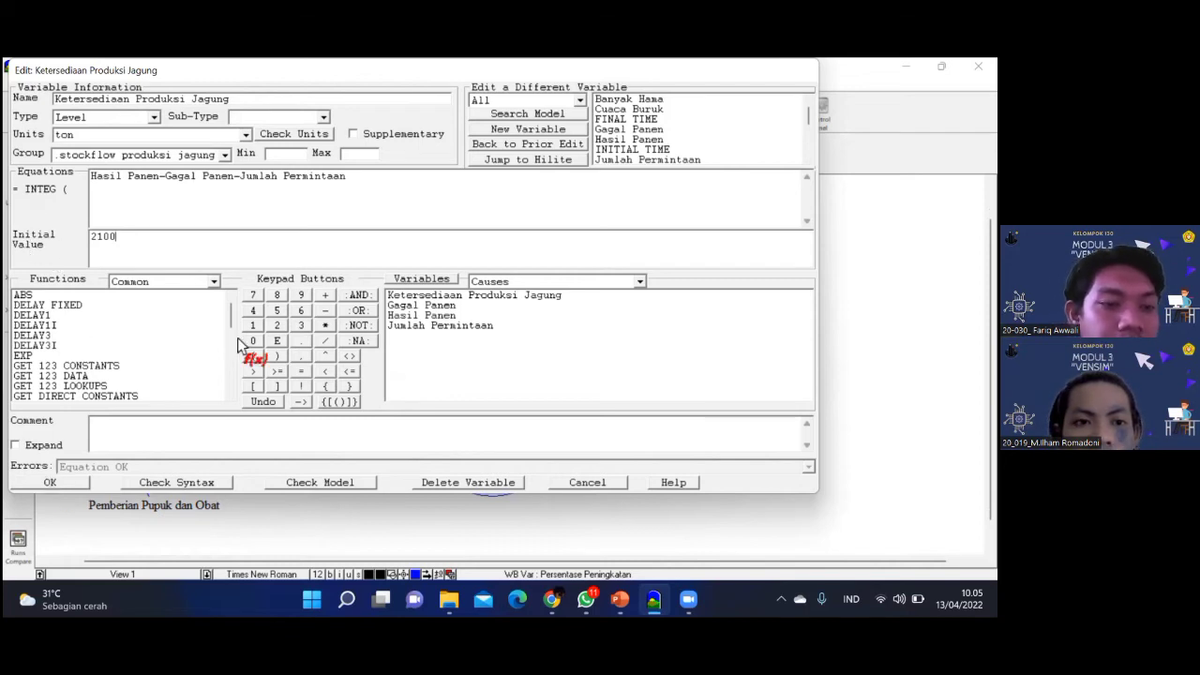
Review the equations of the harvest factors Luas Lahan, Pemberian Pupuk dan Obat and Kesuburan Tanah
left_click(106, 439)
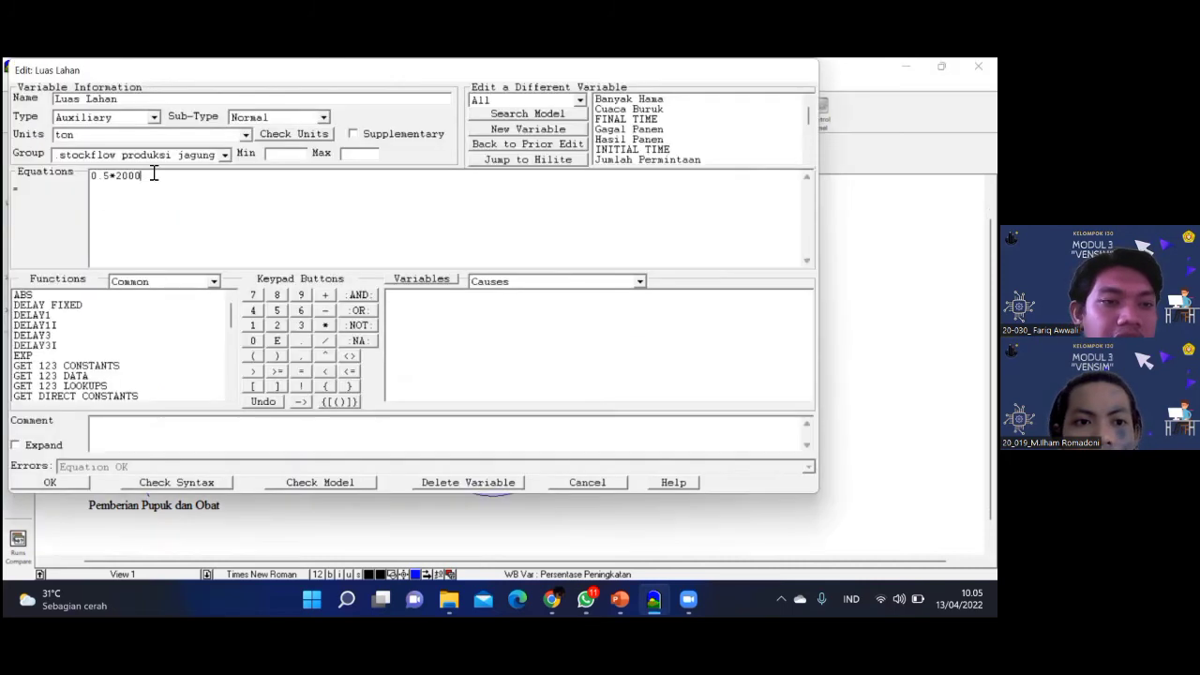
left_click(53, 482)
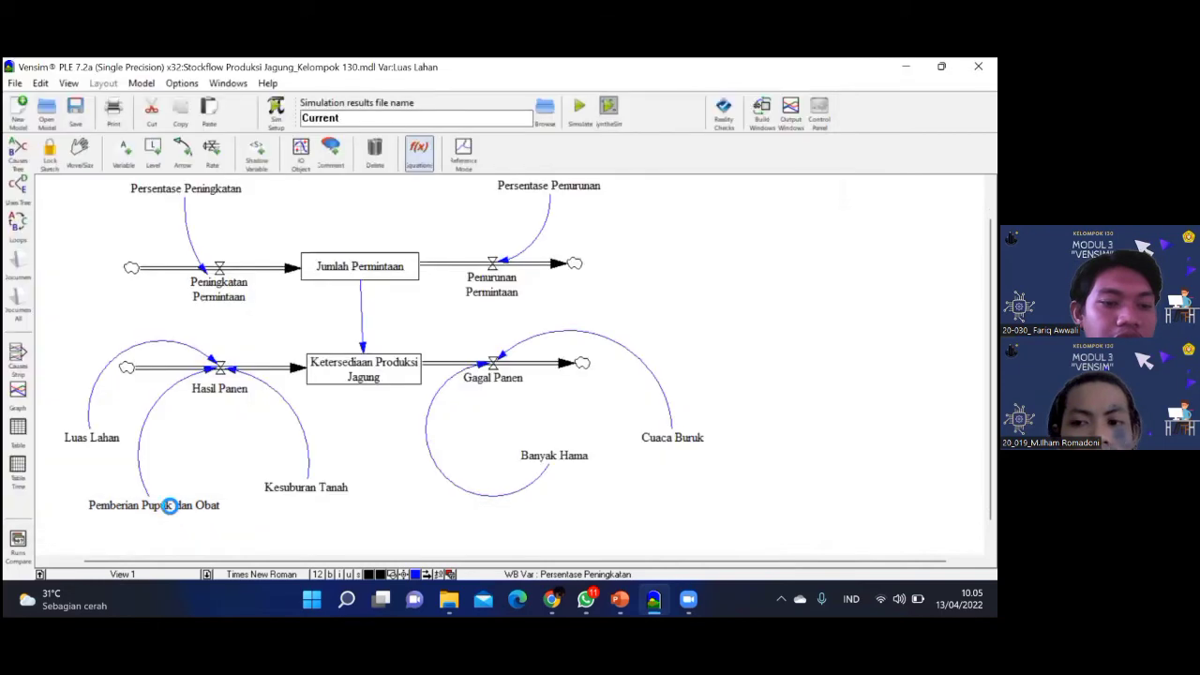
left_click(170, 504)
left_click(69, 482)
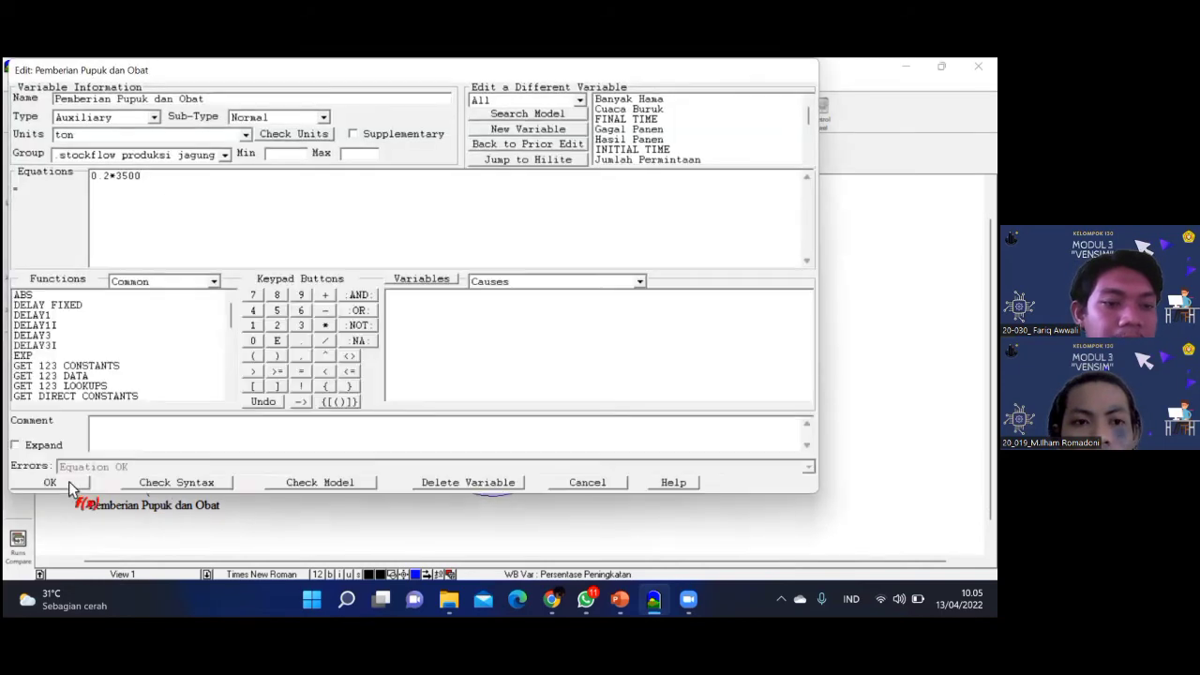
left_click(306, 486)
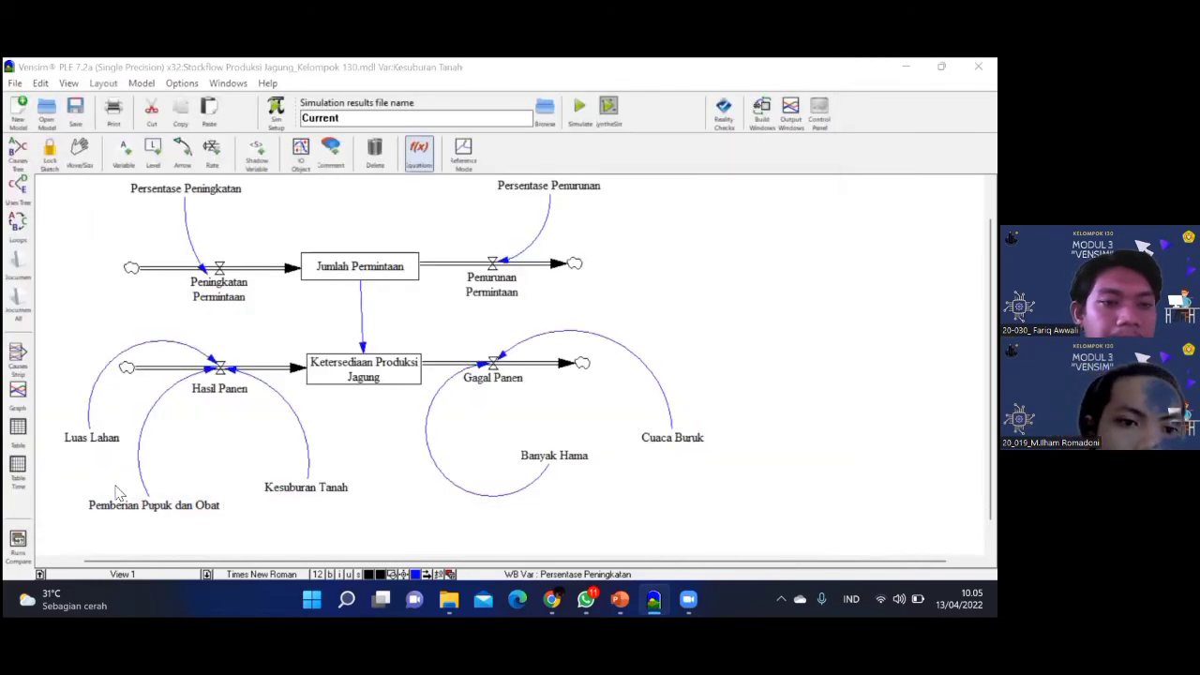
left_click(57, 482)
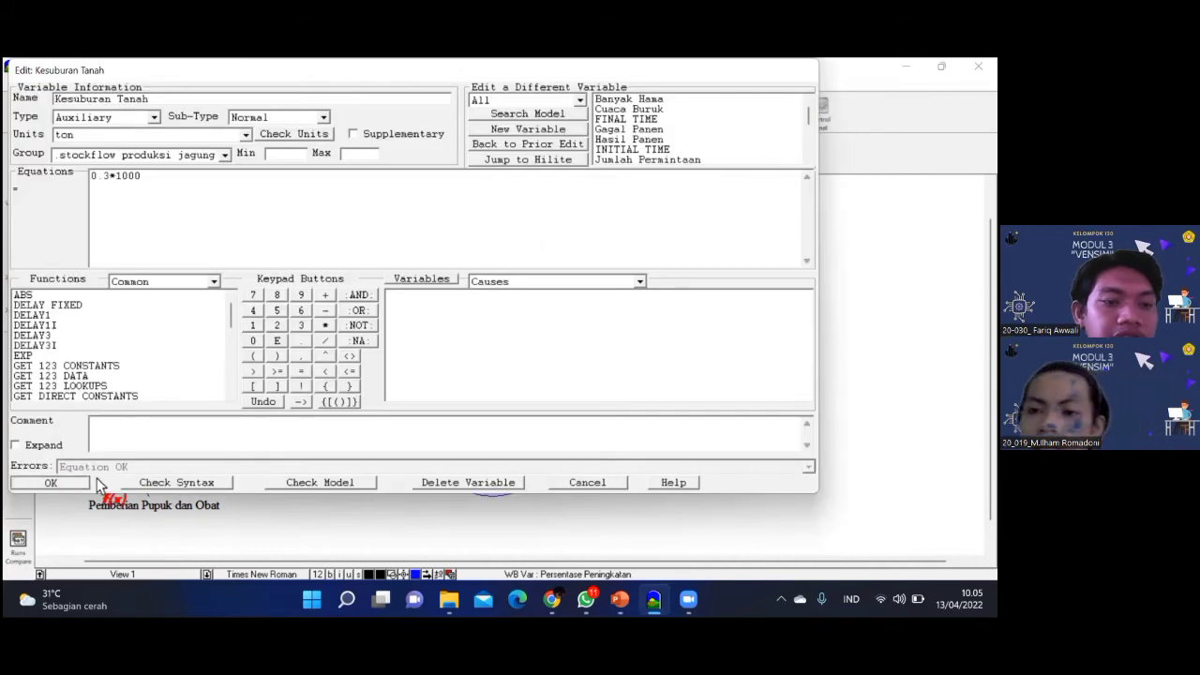
Review the equations of the Gagal Panen rate and its causes Banyak Hama and Cuaca Buruk
left_click(479, 379)
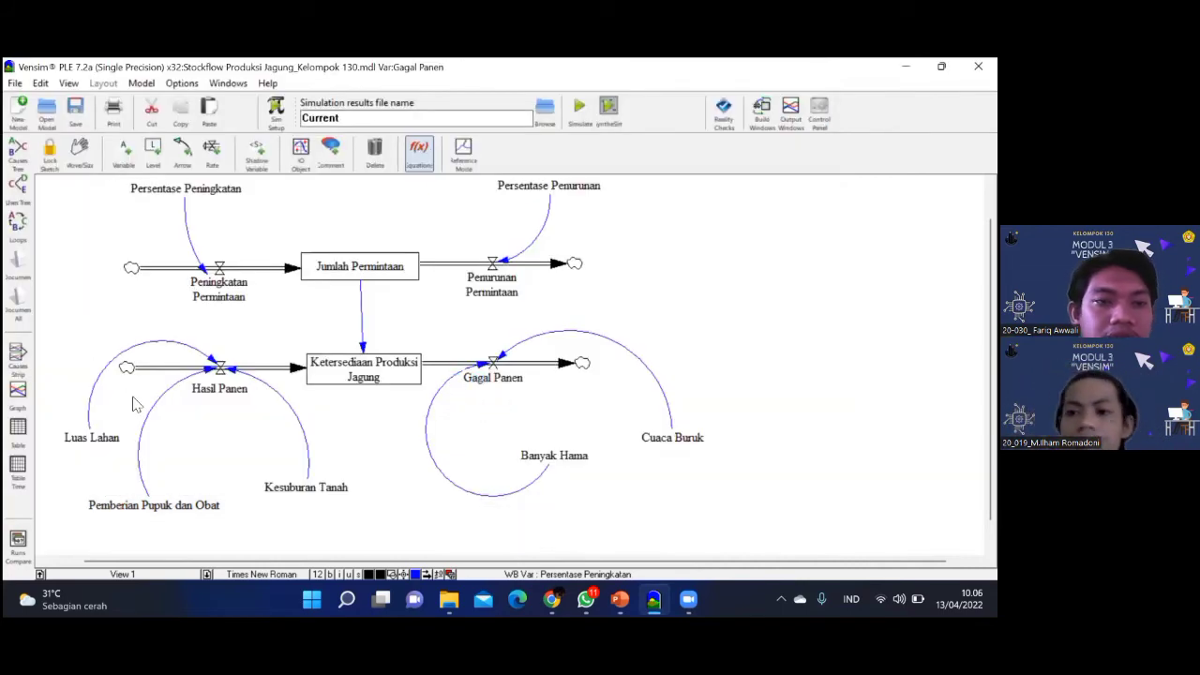
left_click(73, 481)
left_click(536, 459)
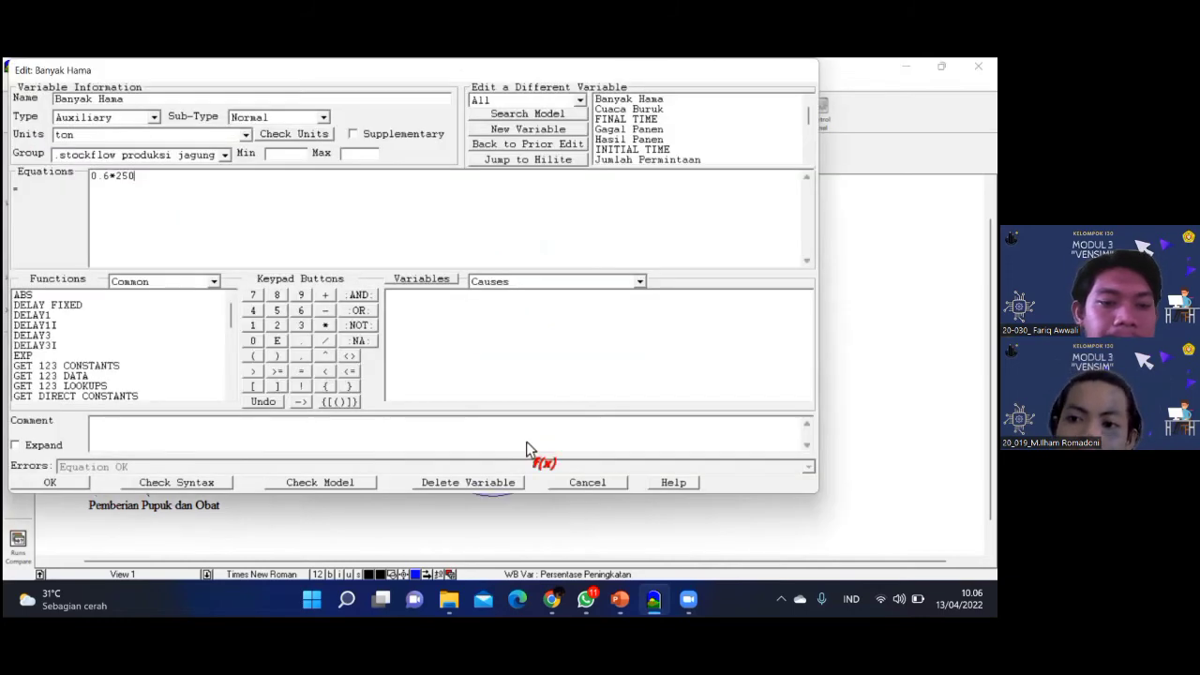
left_click(666, 440)
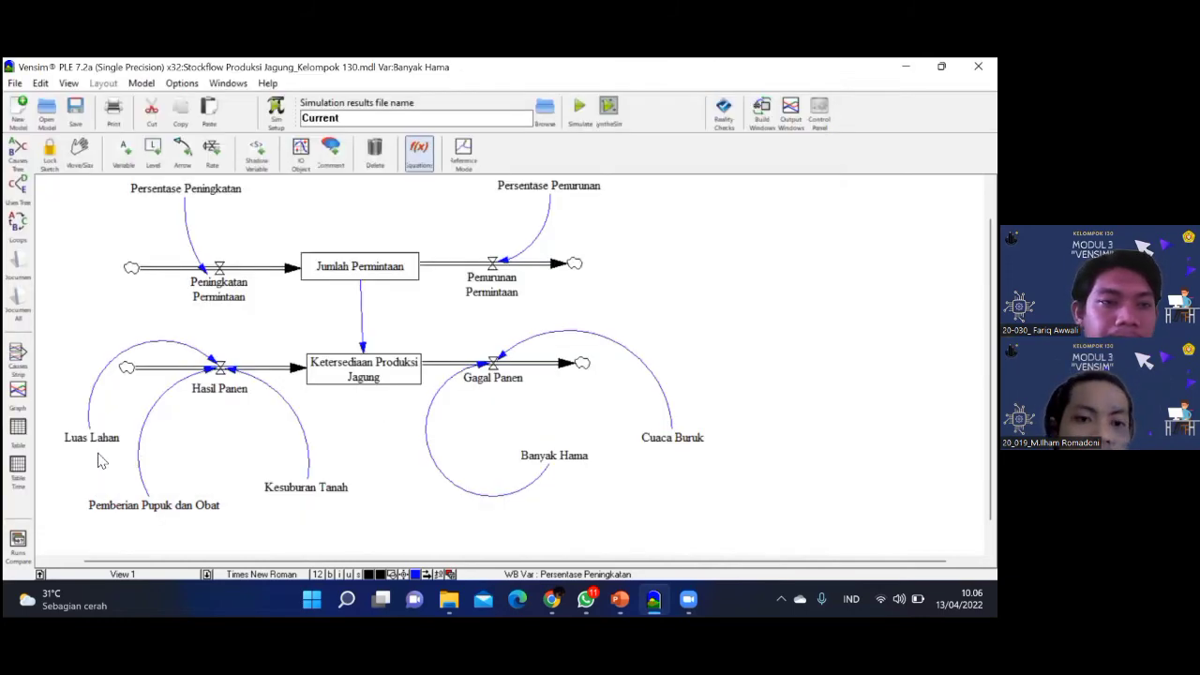
left_click(67, 484)
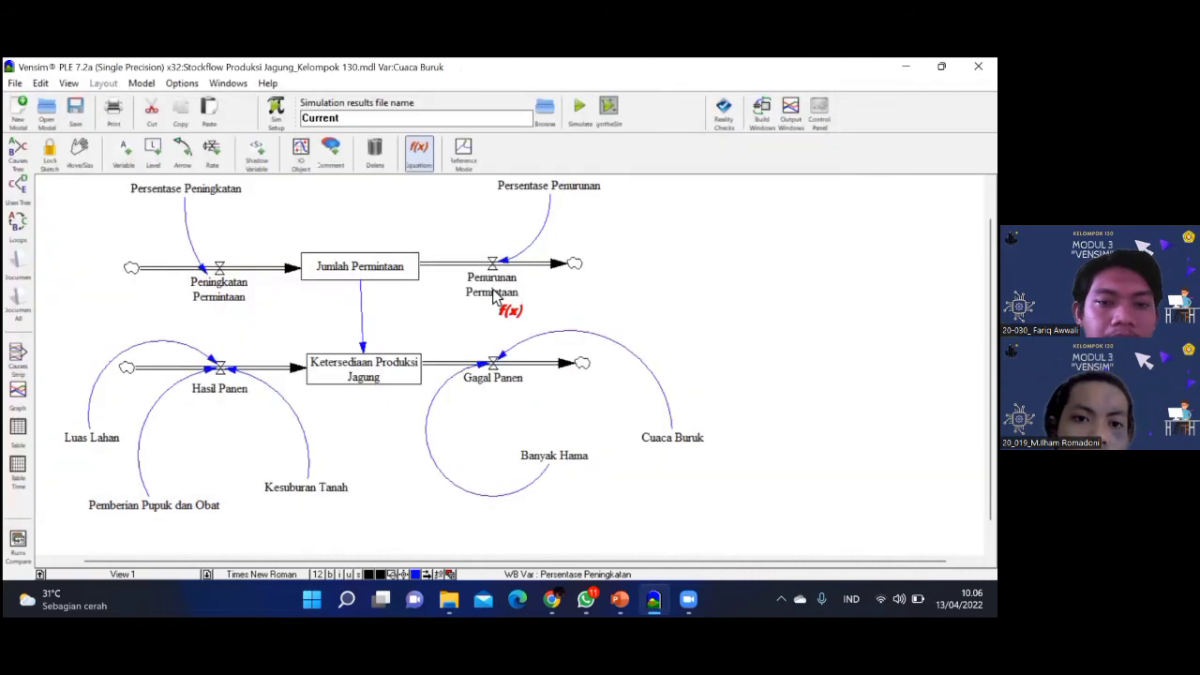
Set the equation of the Penurunan Permintaan rate to Persentase Penurunan*1000
left_click(500, 278)
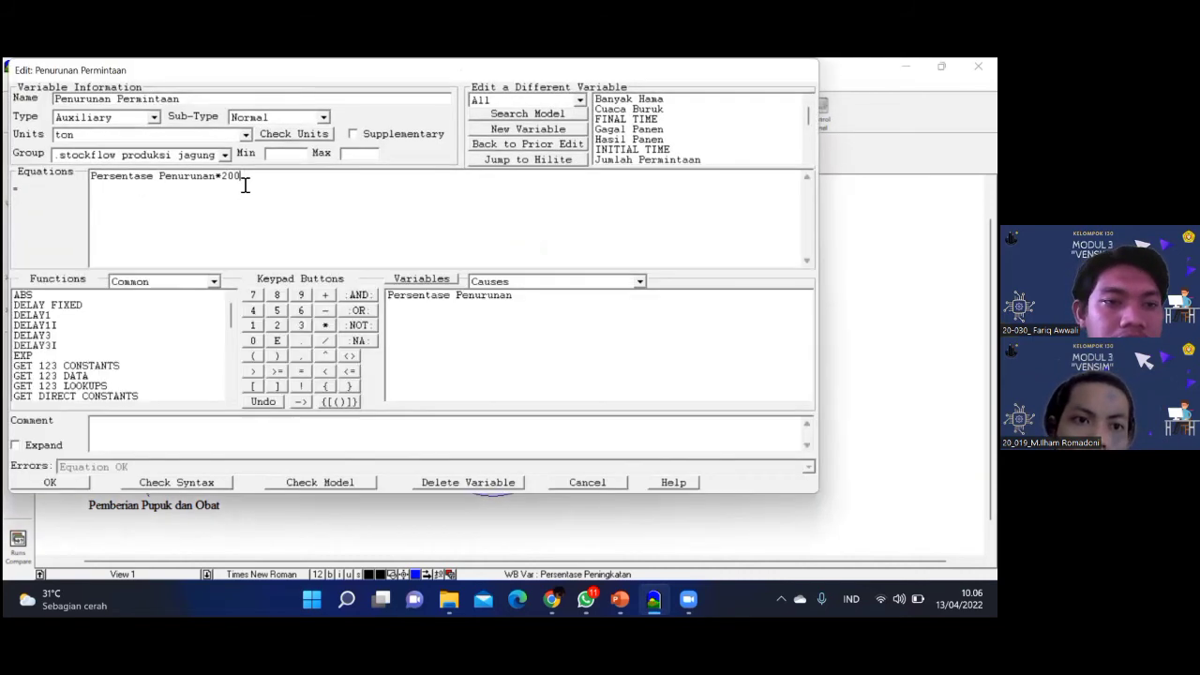
key("BackSpace")
key("BackSpace")
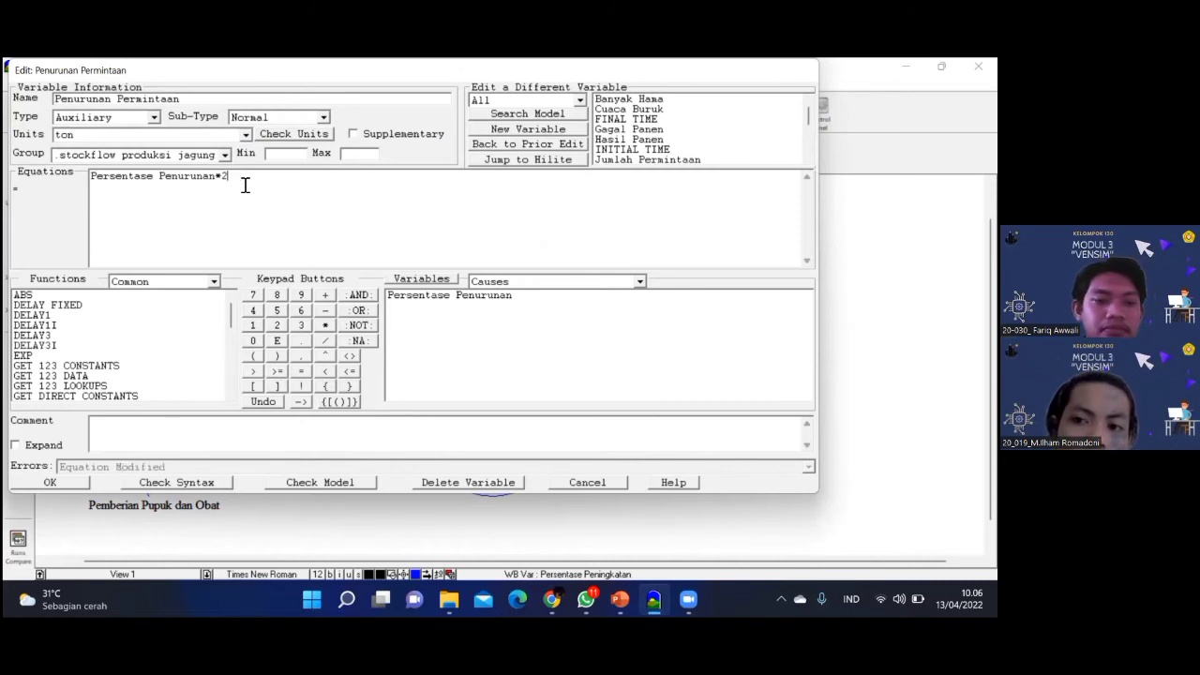
key("BackSpace")
type("1000")
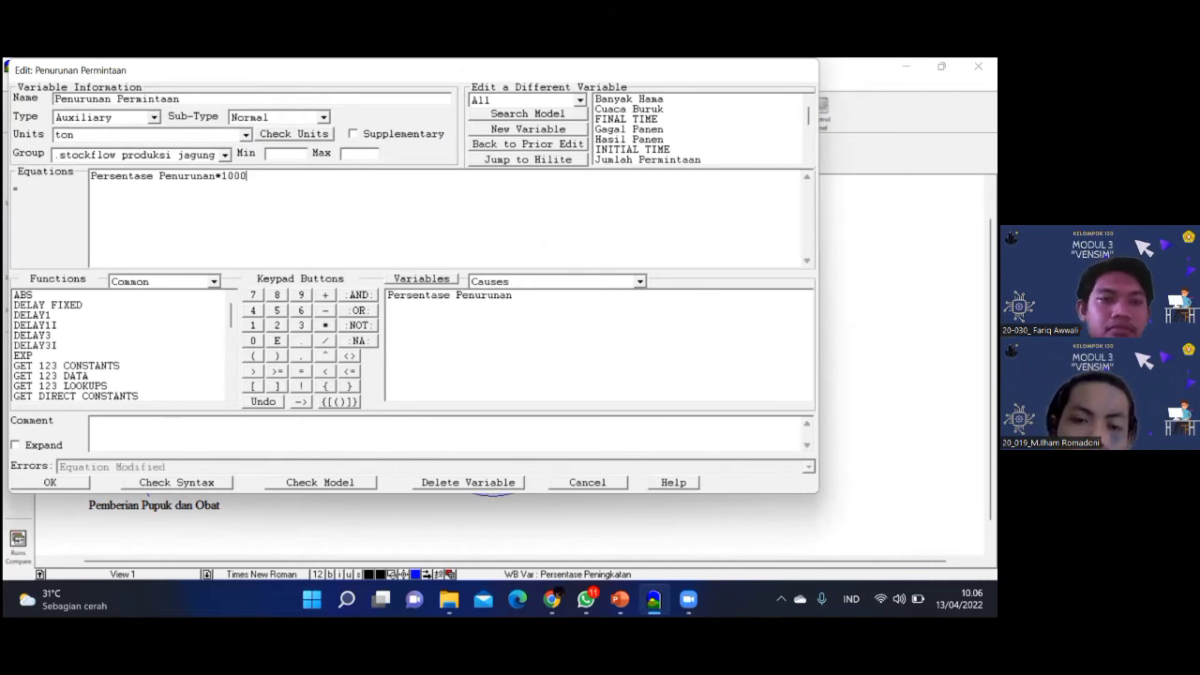
left_click(70, 478)
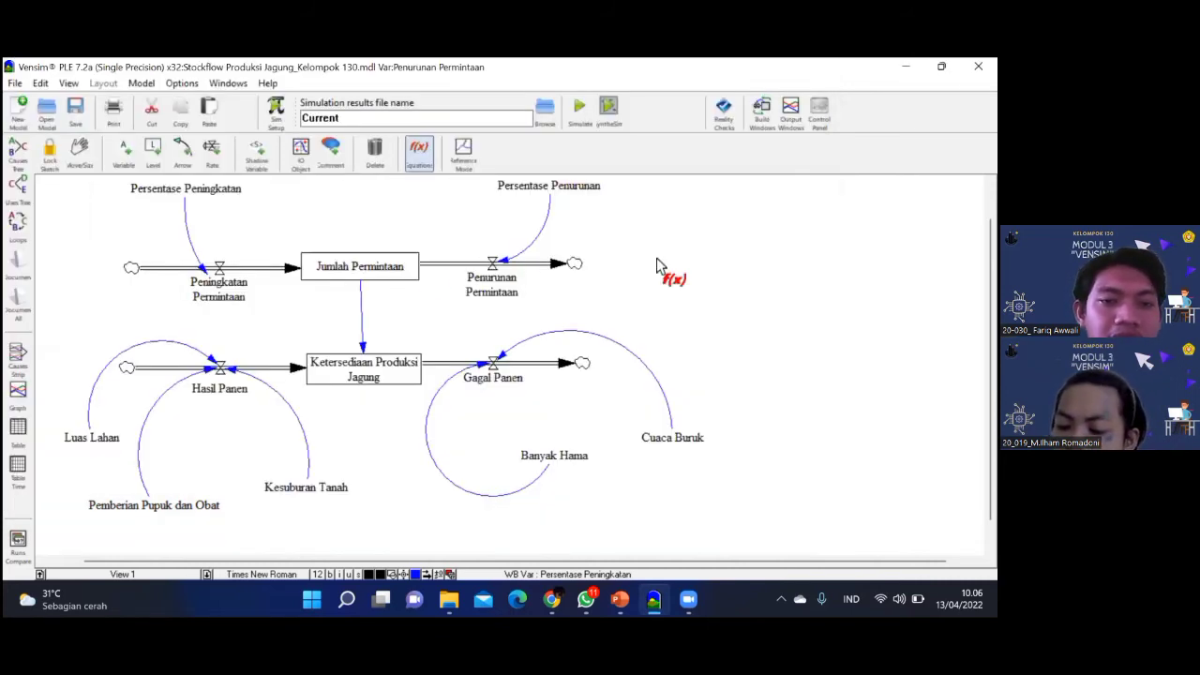
scroll(416, 308, "up", 1)
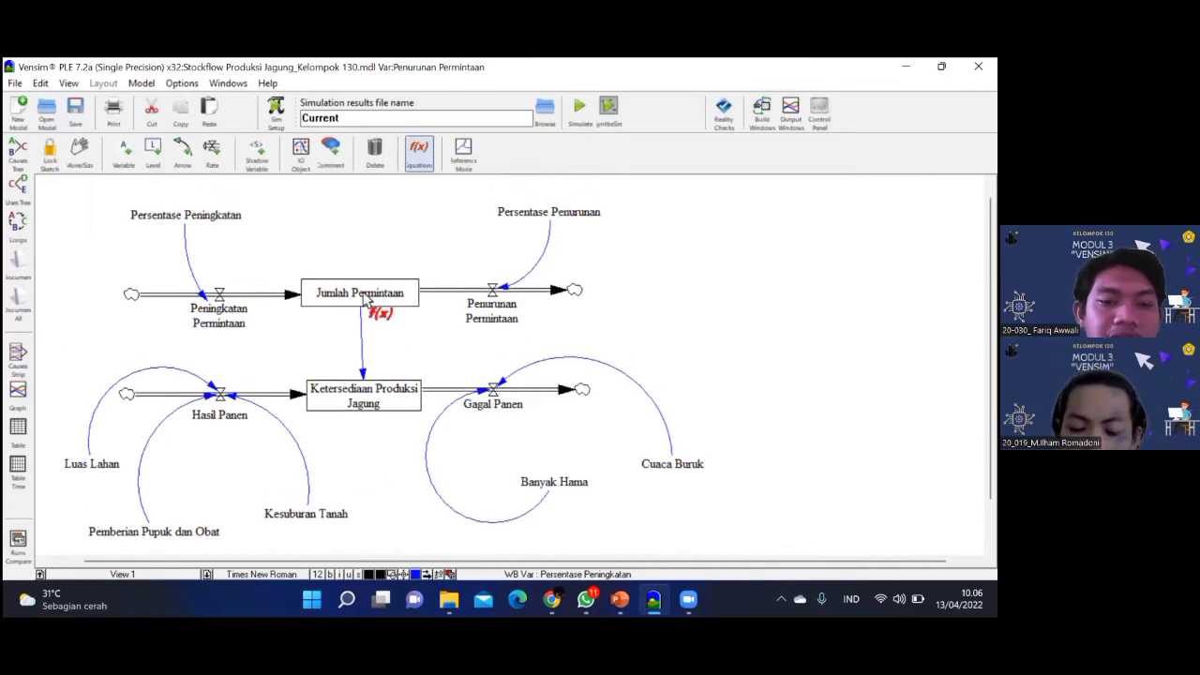
Simulate the corn stock-flow model, overwriting the existing Current dataset
scroll(488, 211, "up", 1)
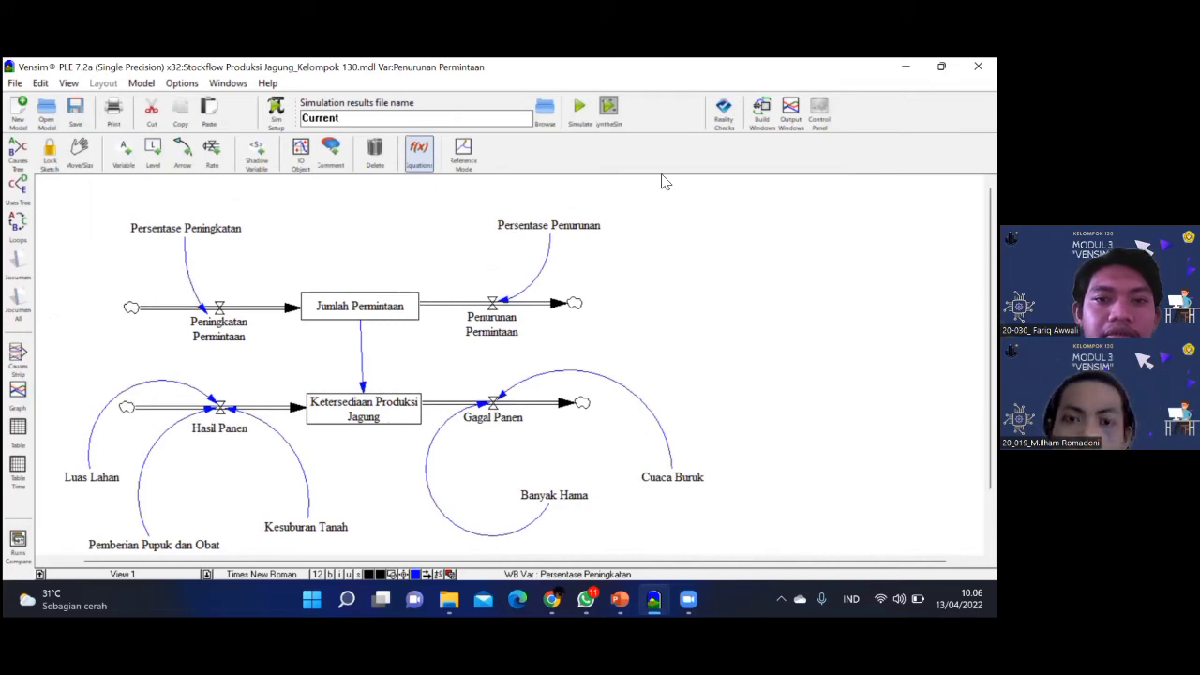
left_click(566, 295)
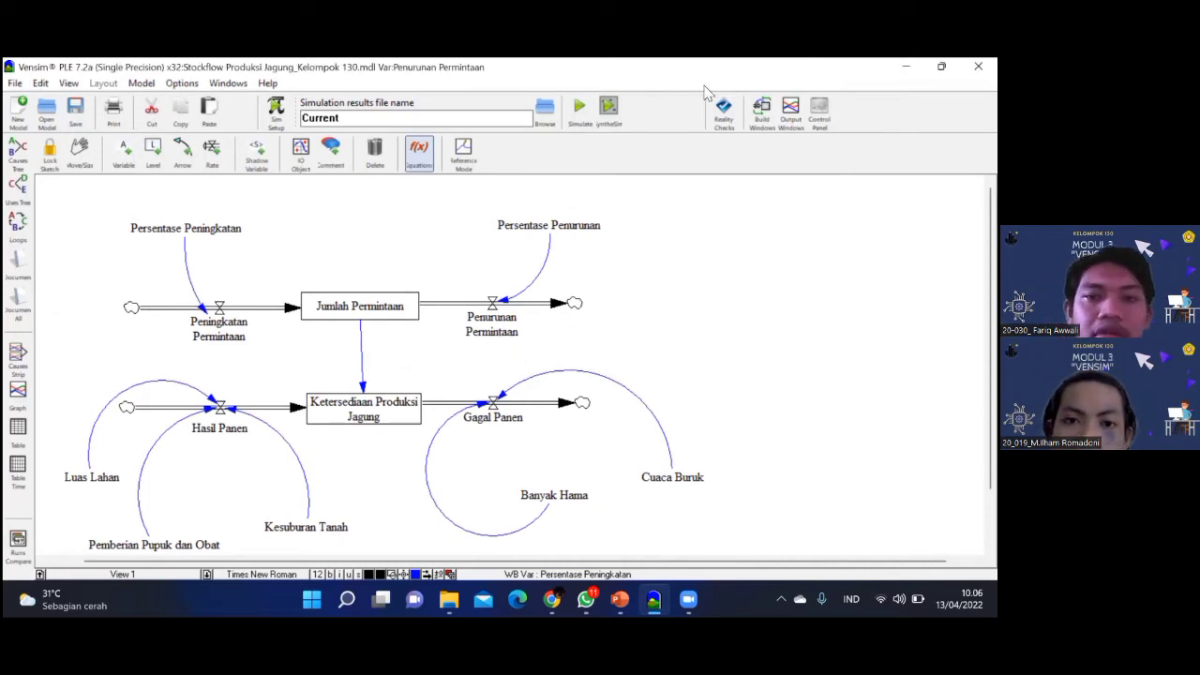
key("ctrl+a")
left_click(581, 111)
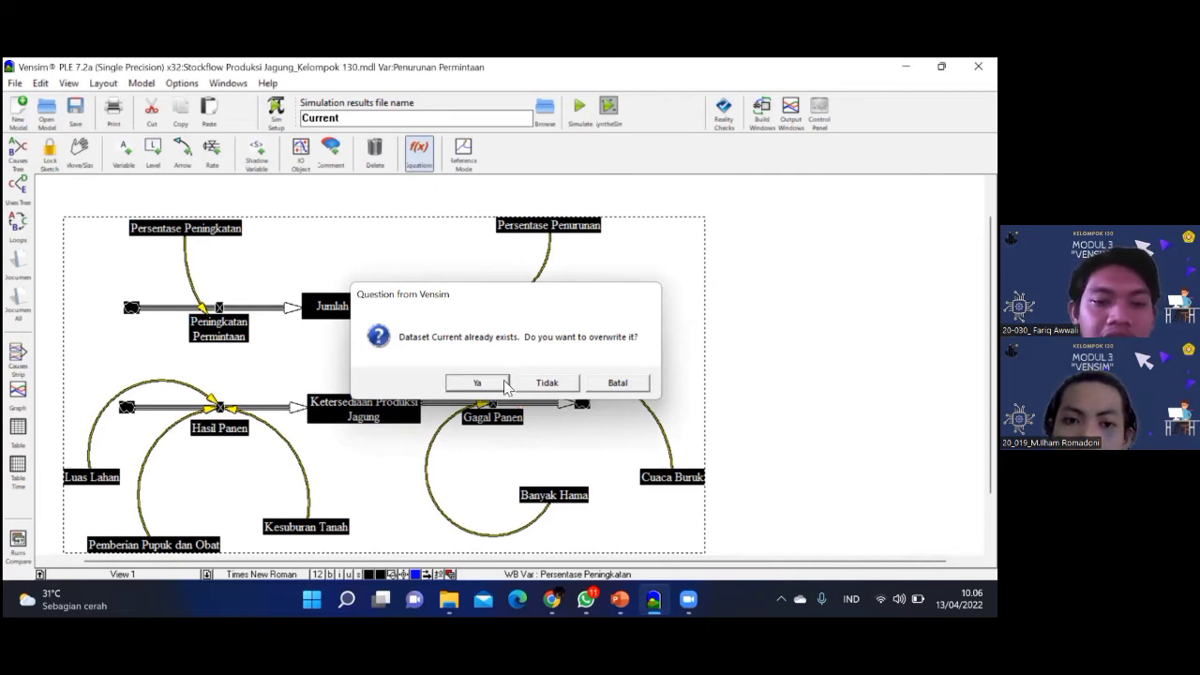
key("Return")
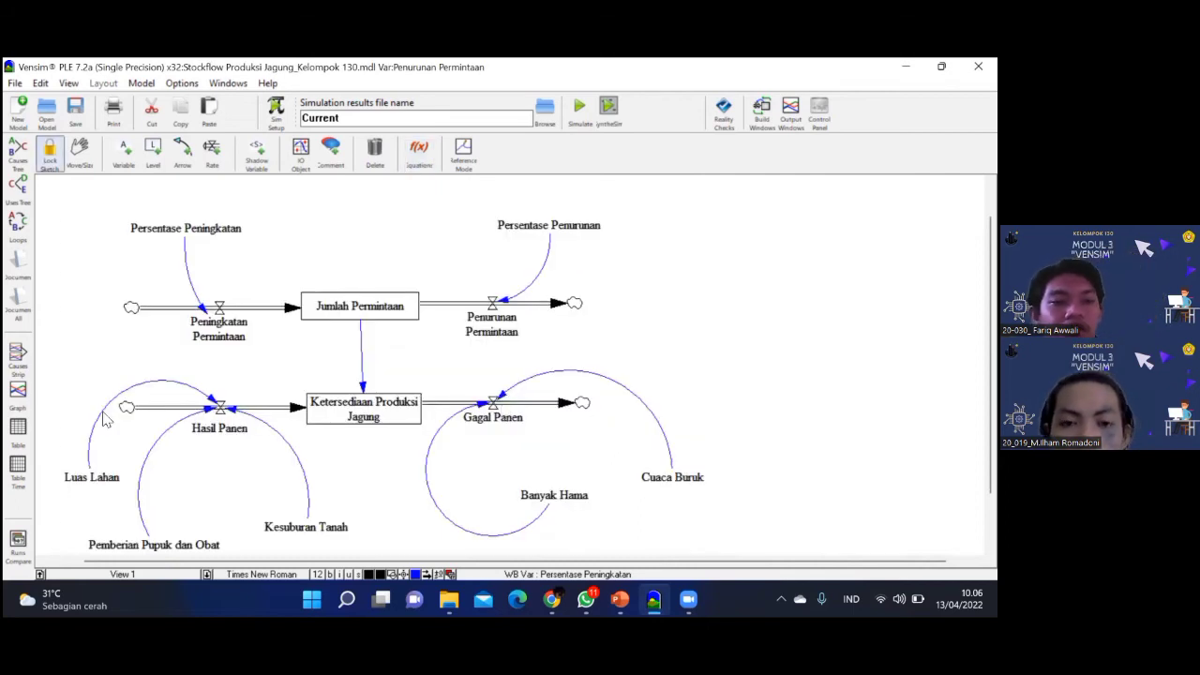
Graph all model variables of the Current run and examine the curves and the full legend before closing the graph
key("ctrl+a")
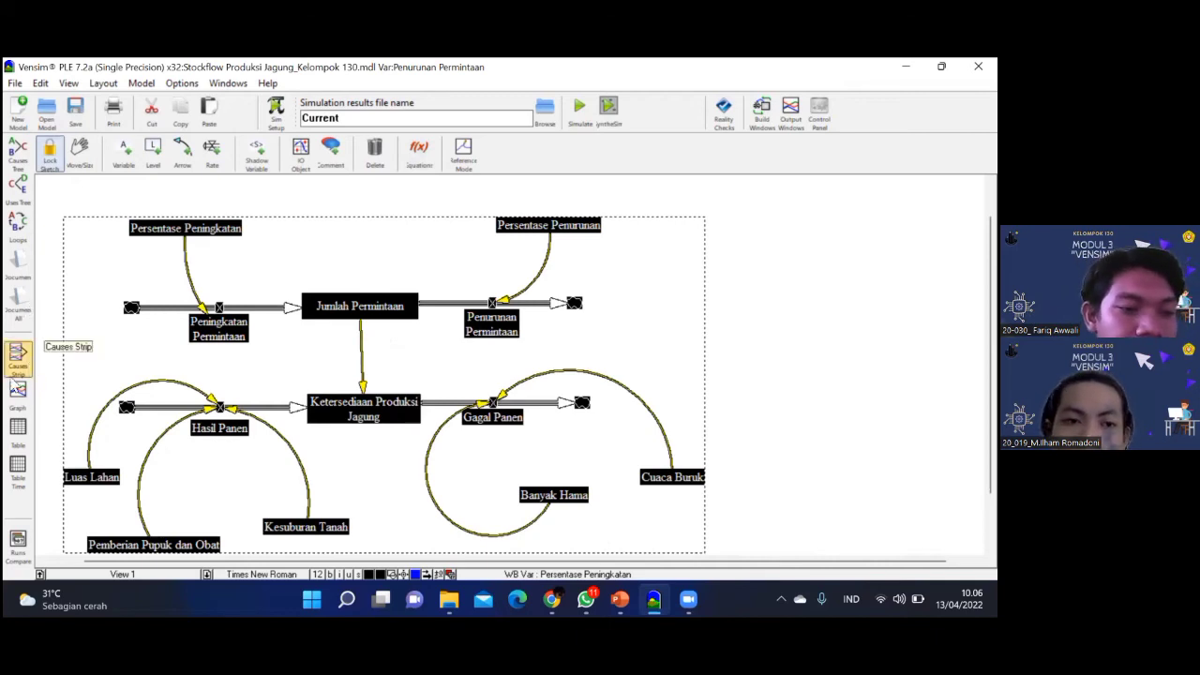
left_click(18, 393)
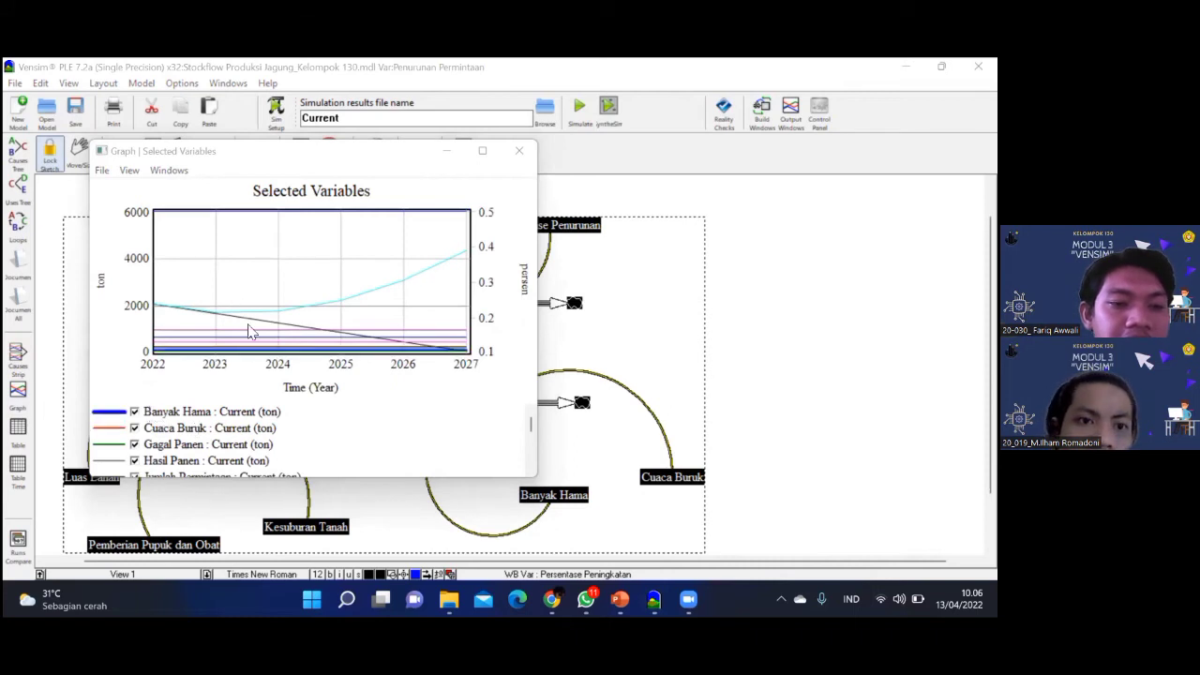
scroll(227, 405, "down", 2)
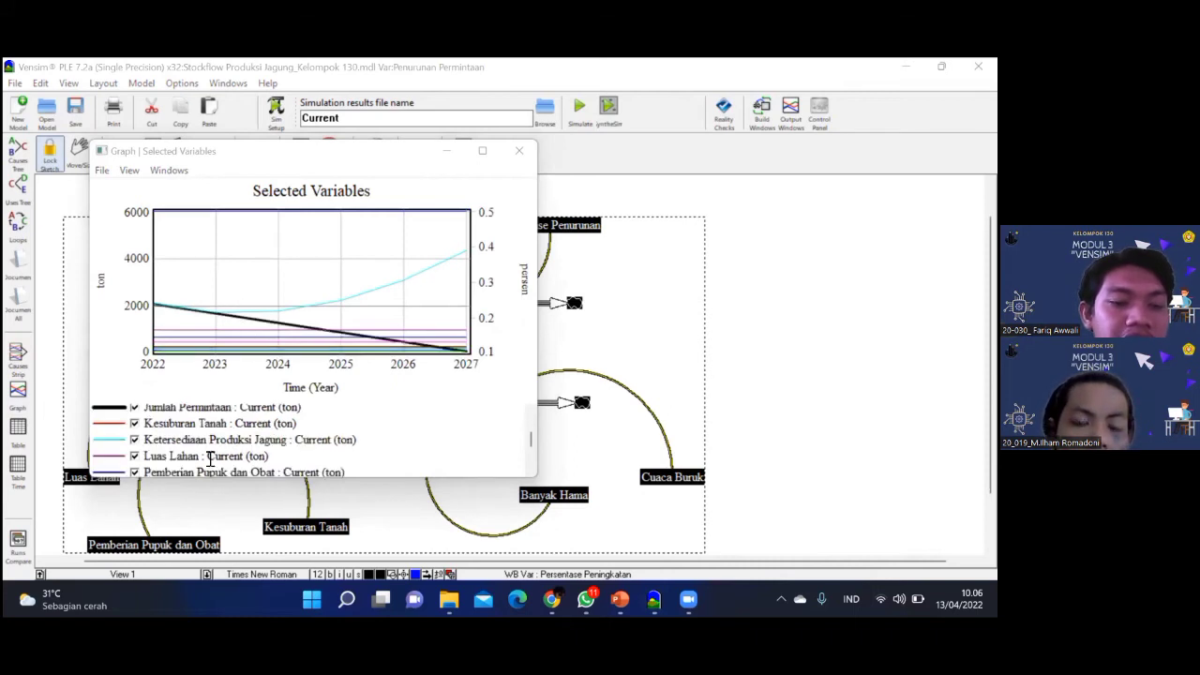
scroll(209, 458, "down", 1)
scroll(210, 458, "down", 2)
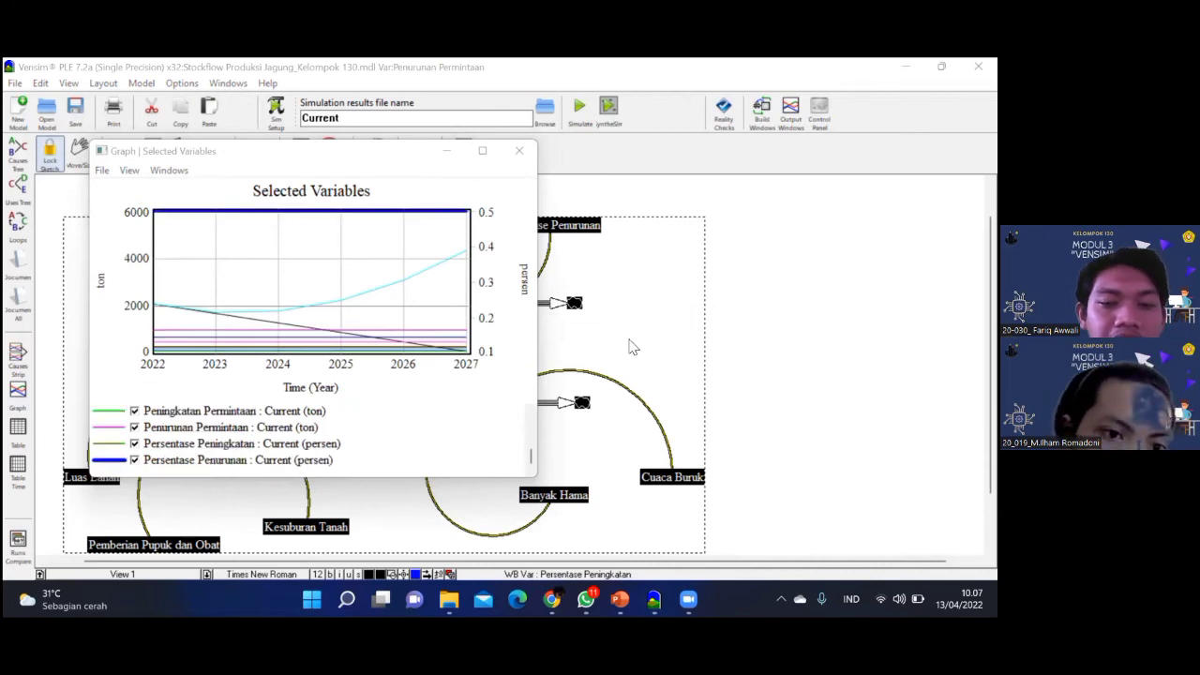
scroll(180, 450, "up", 3)
scroll(193, 438, "up", 2)
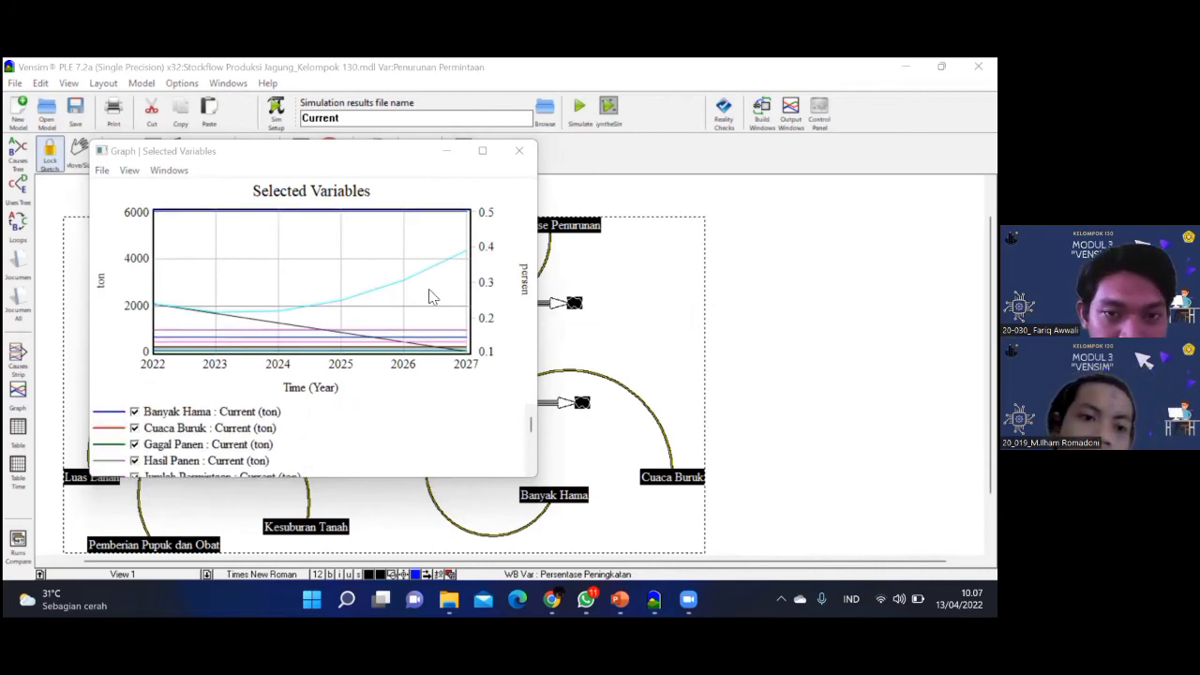
left_click(517, 154)
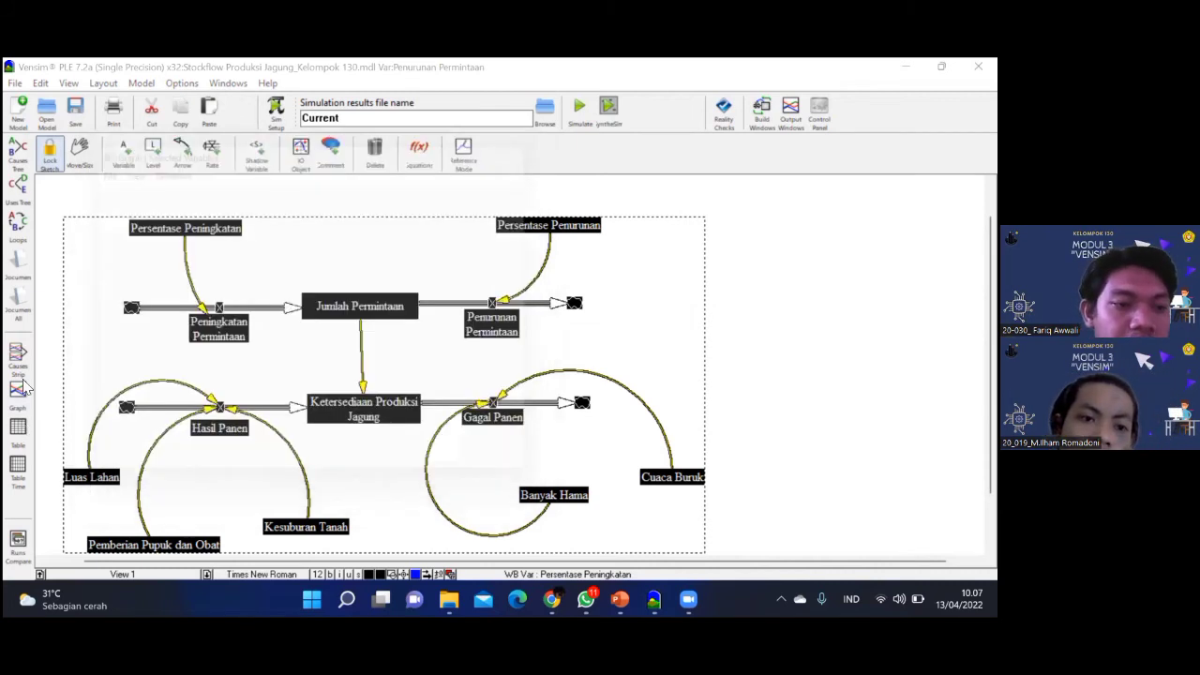
Show the yearly results of all selected variables in a maximized table and examine the values for 2022–2027
left_click(25, 432)
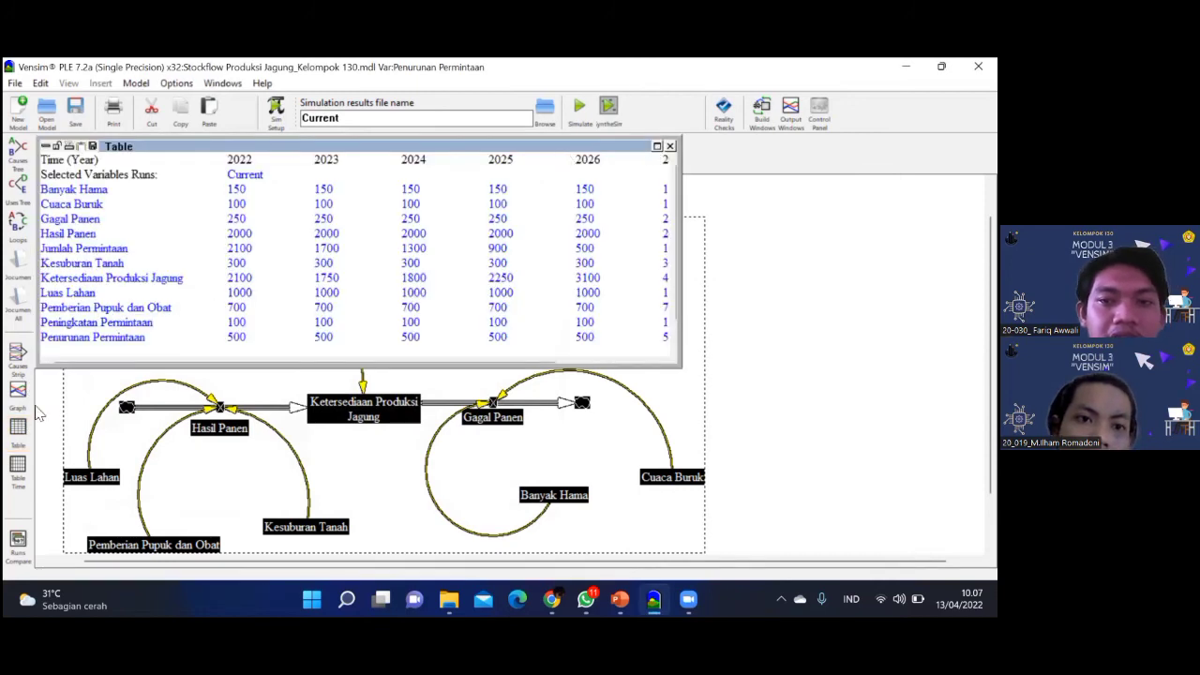
left_click(657, 146)
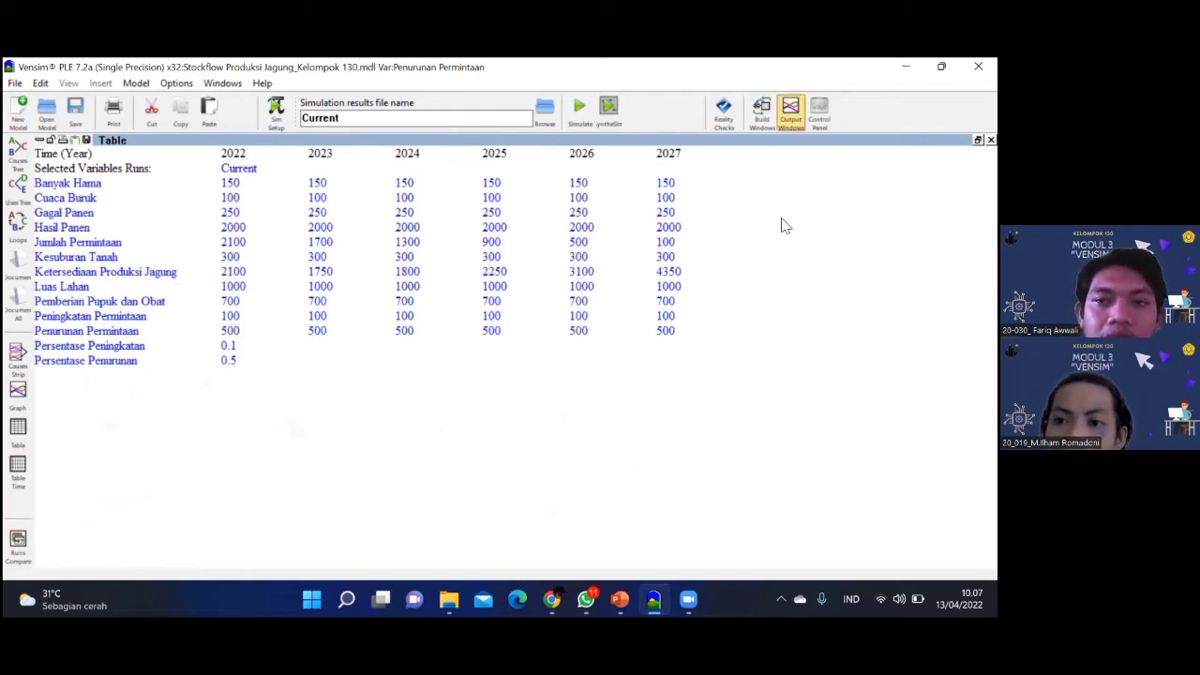
left_click(791, 113)
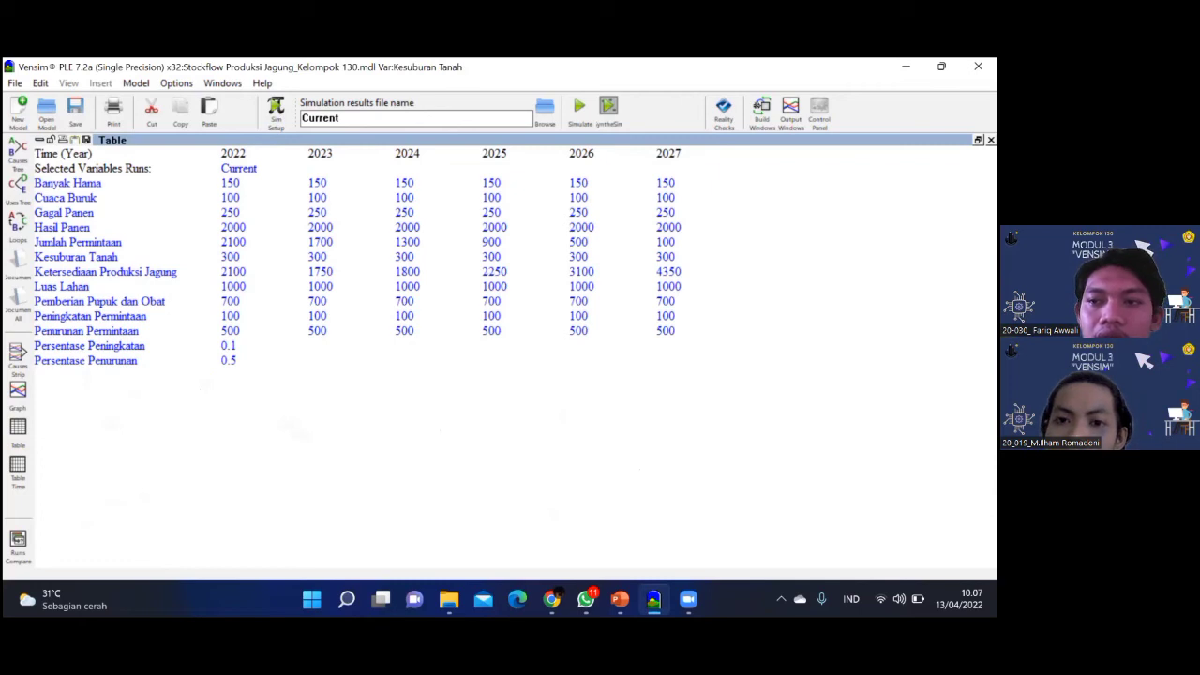
Close the results table and exit the stock-flow model without saving its changes
left_click(39, 139)
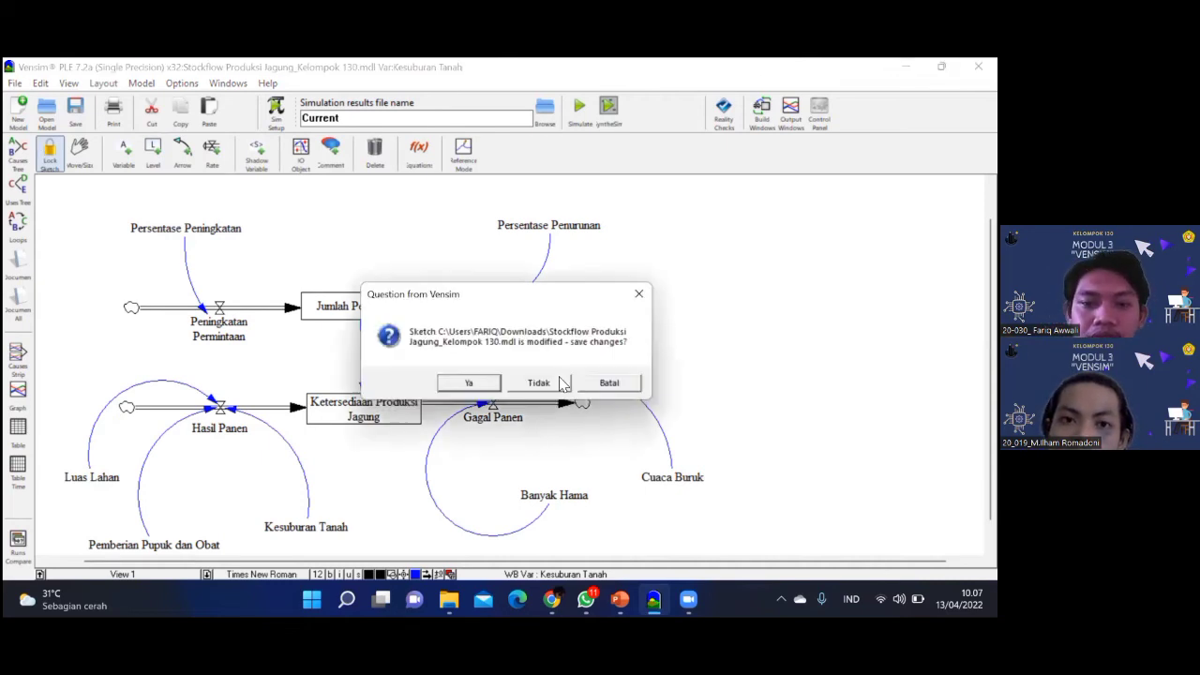
left_click(556, 389)
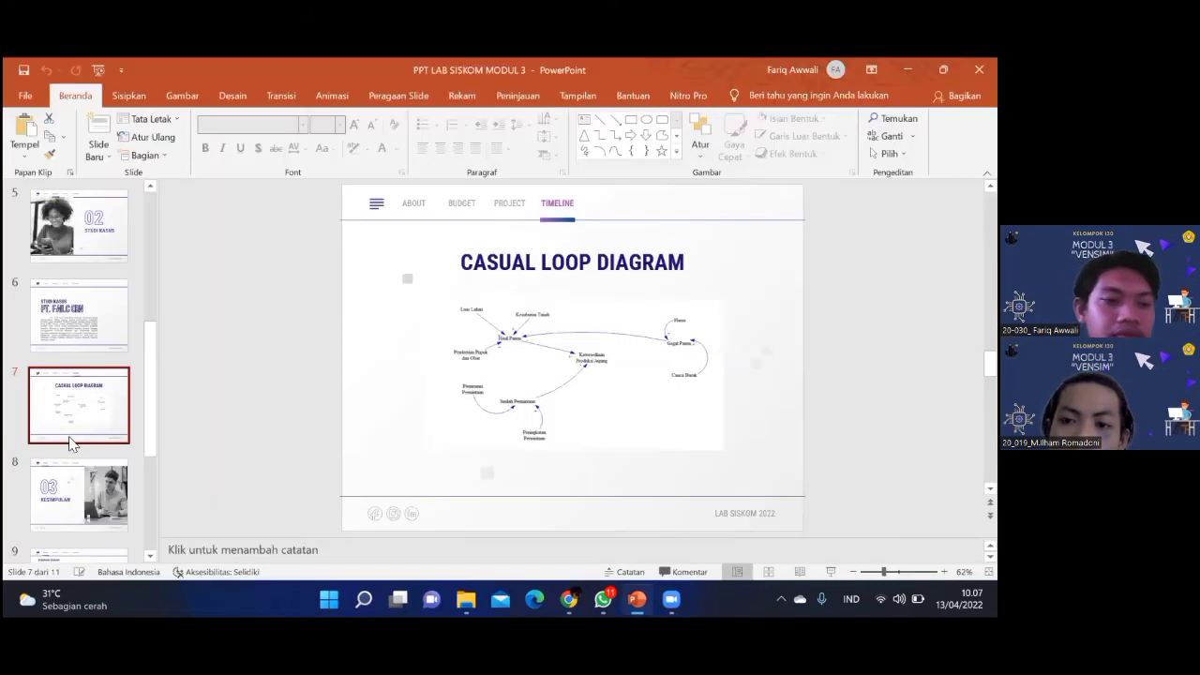
Switch to the PowerPoint presentation, start the slide show from the Kesimpulan slide and advance to the Skenario Terbaik slide
scroll(75, 441, "down", 1)
left_click(79, 453)
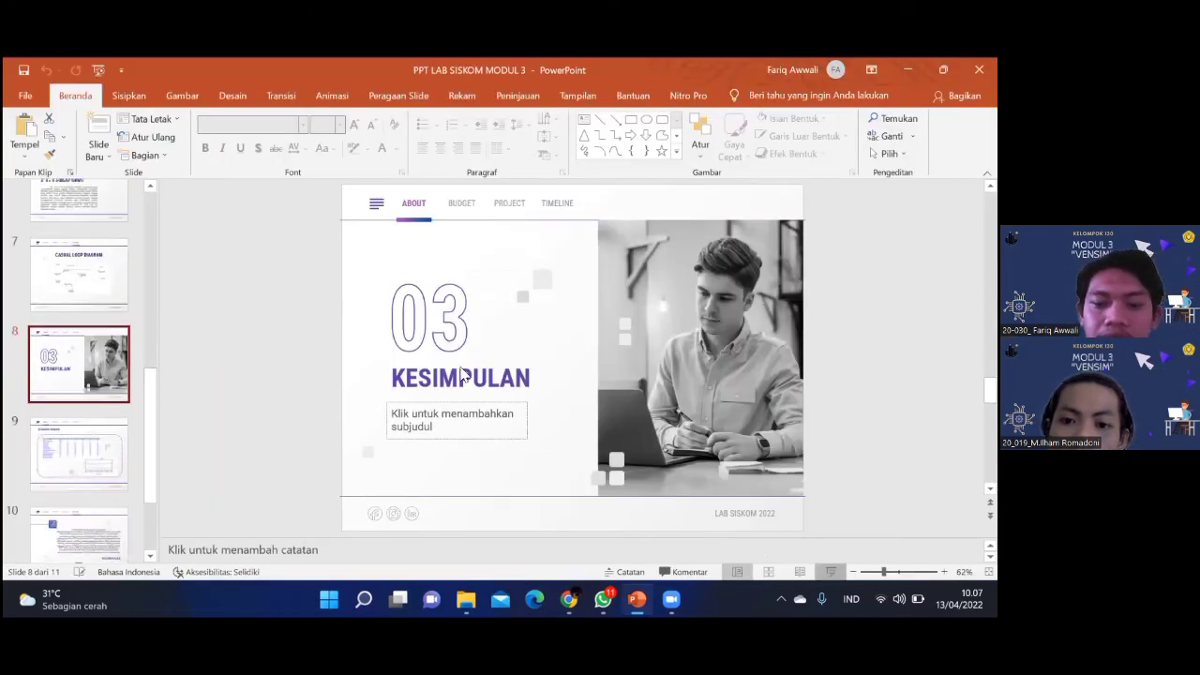
key("shift+F5")
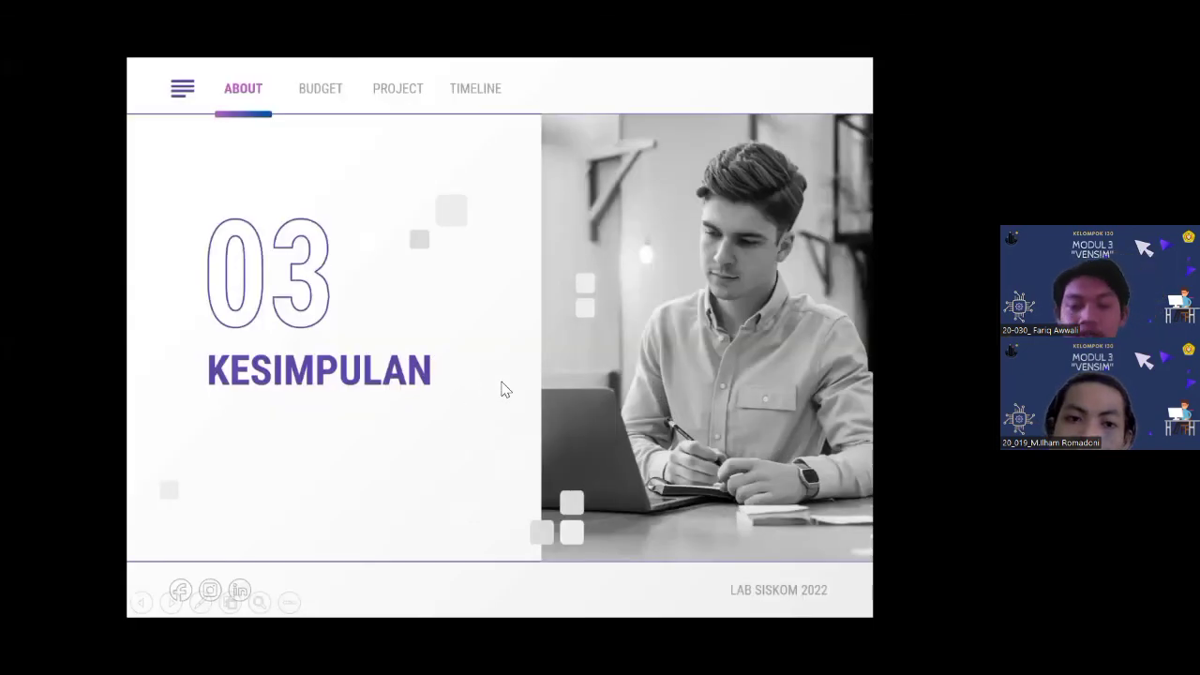
left_click(525, 382)
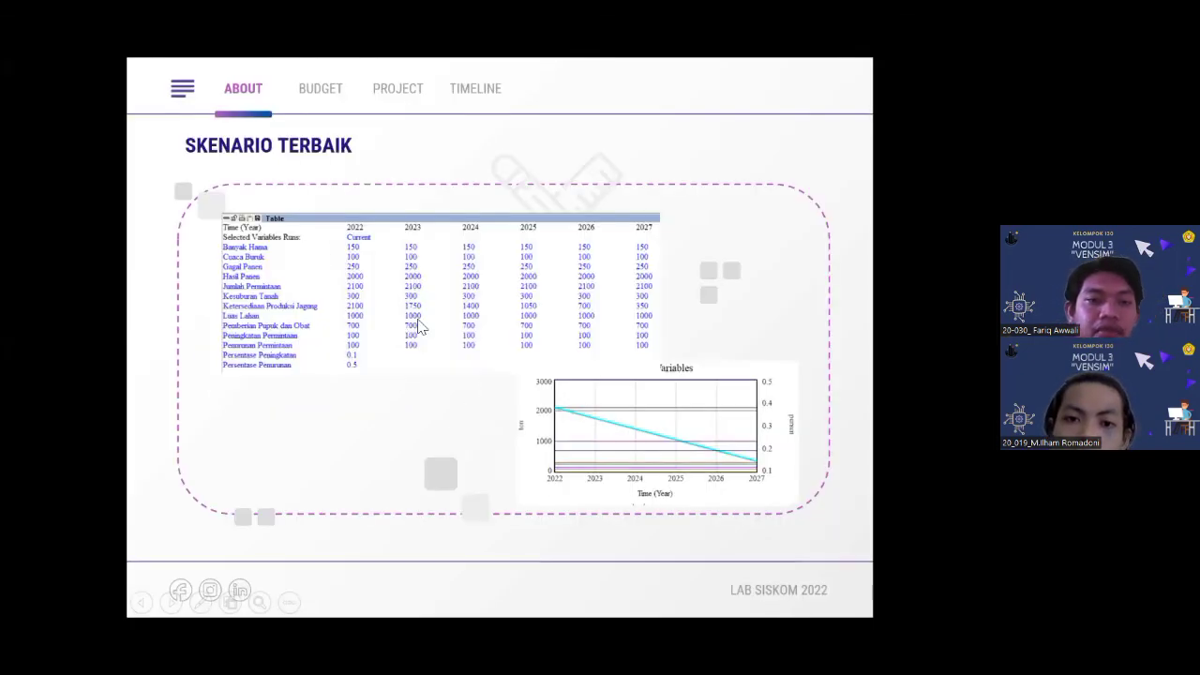